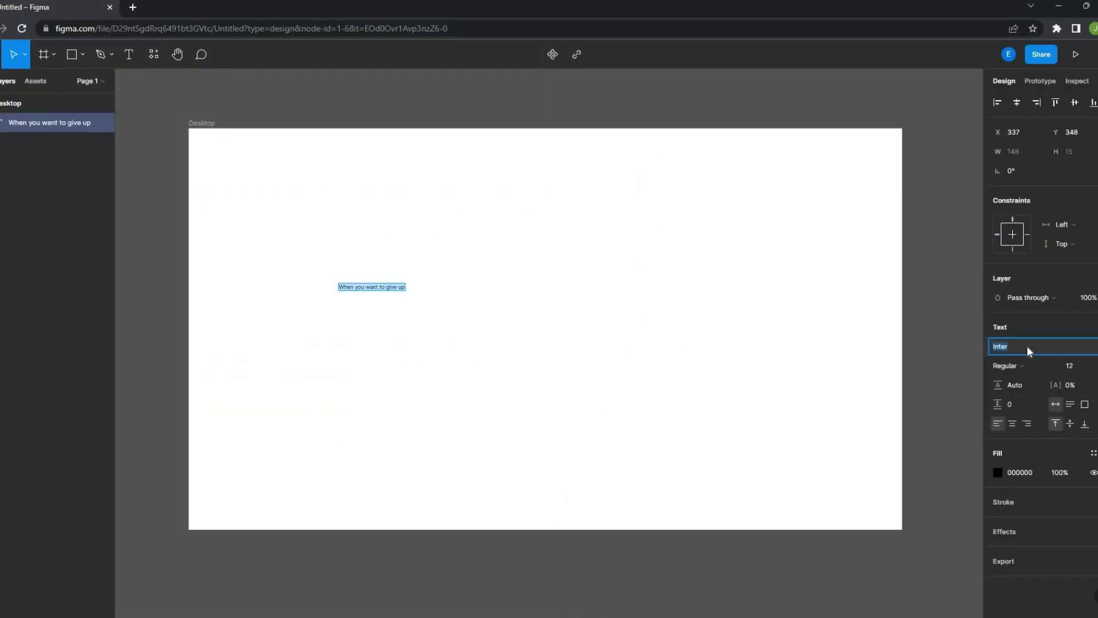
Give the headline a heavier Montserrat weight at font size 42
click(1024, 365)
click(1017, 393)
click(1077, 365)
text(42)
key(Return)
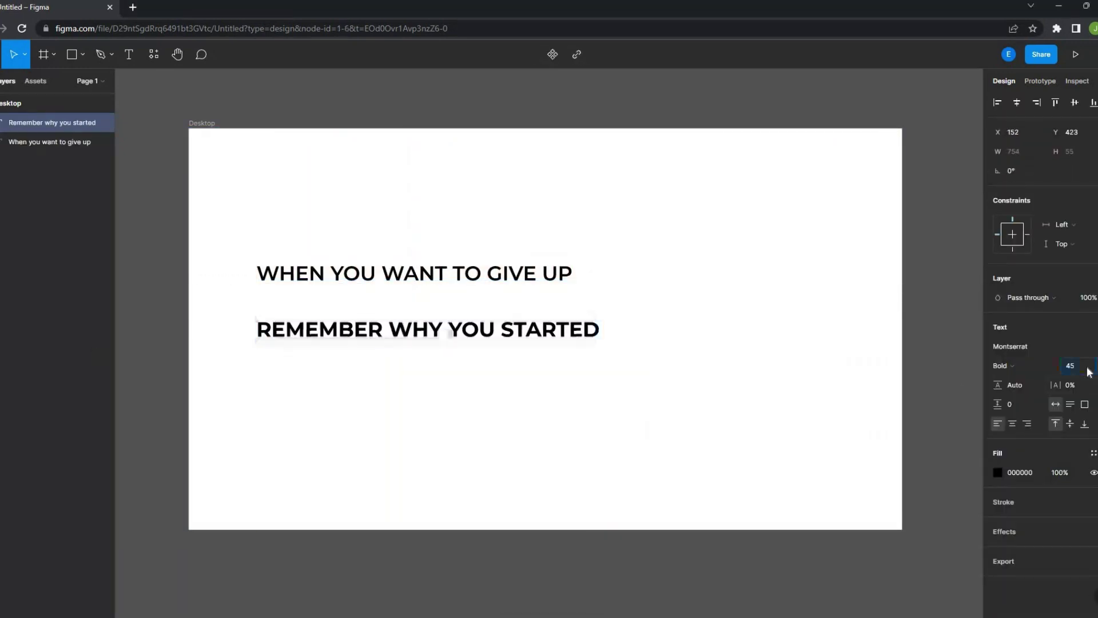
text(60)
Narrow the bold headline so it wraps onto two lines, and nudge it upward
drag(704, 333, 541, 333)
key(shift+g)
key(shift+g)
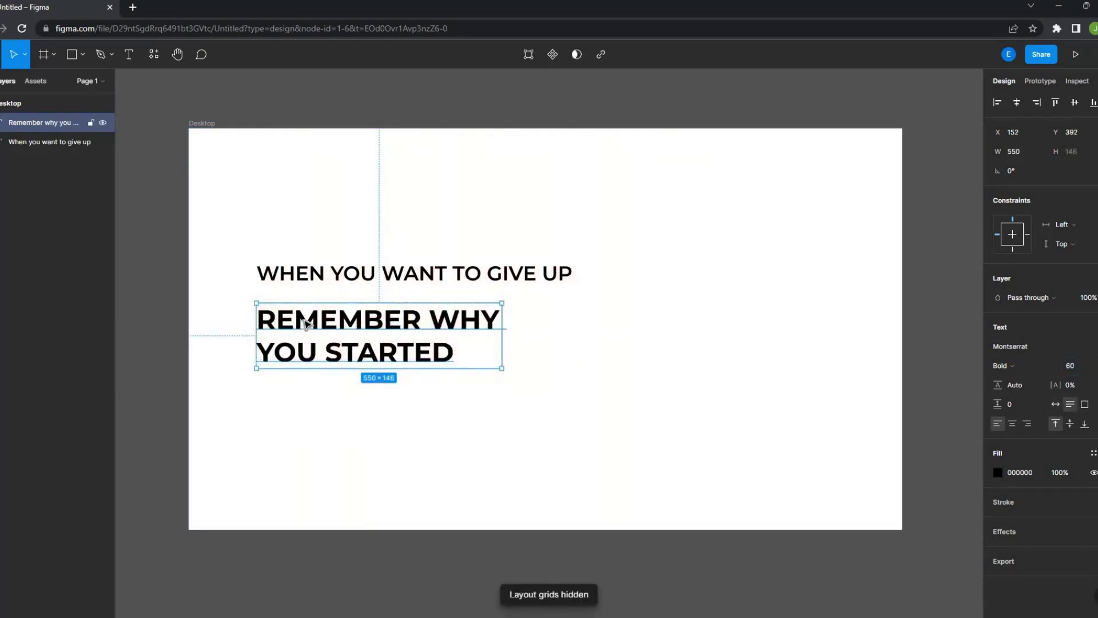
key(shift+Up)
key(Up)
key(Up)
key(Up)
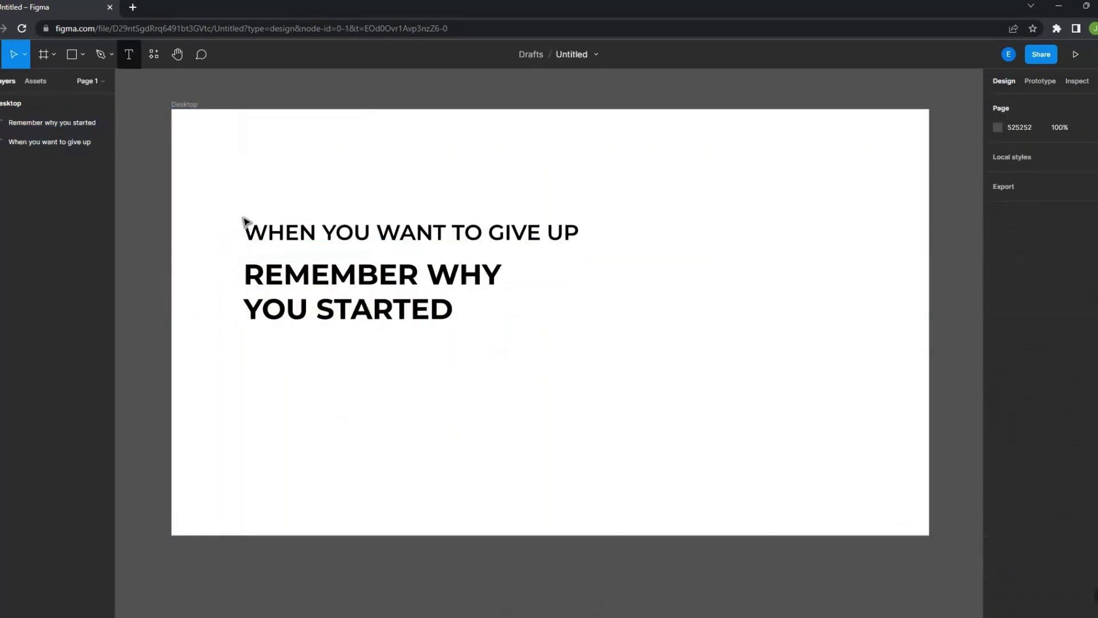
Make the new text Medium weight and fill it with Lorem ipsum using Content Reel
click(1002, 365)
click(1009, 332)
click(1075, 366)
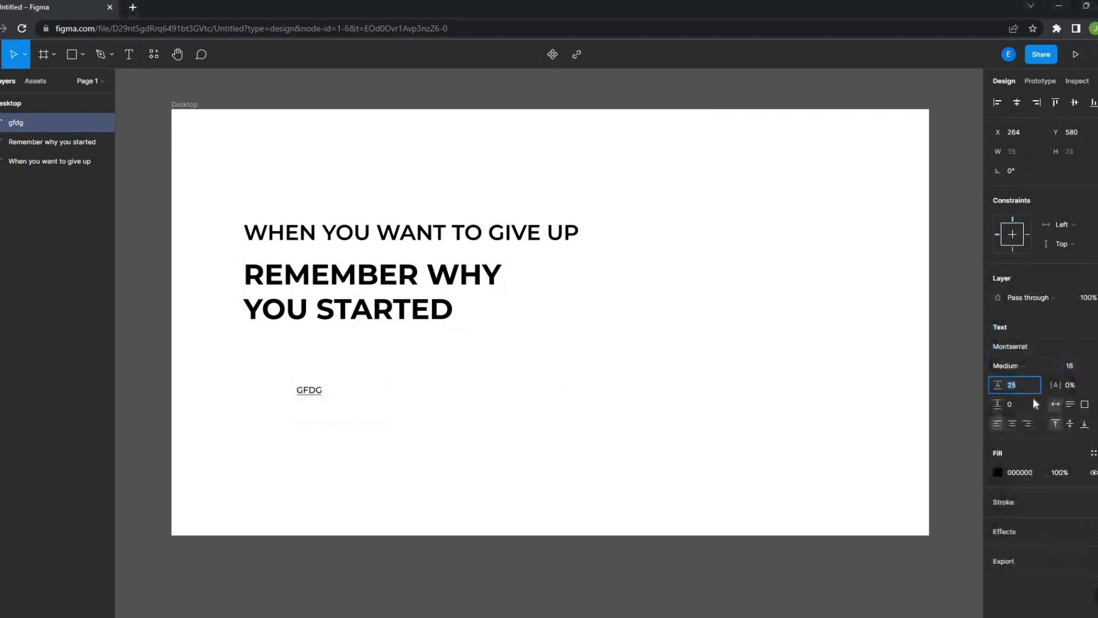
right_click(309, 390)
click(480, 451)
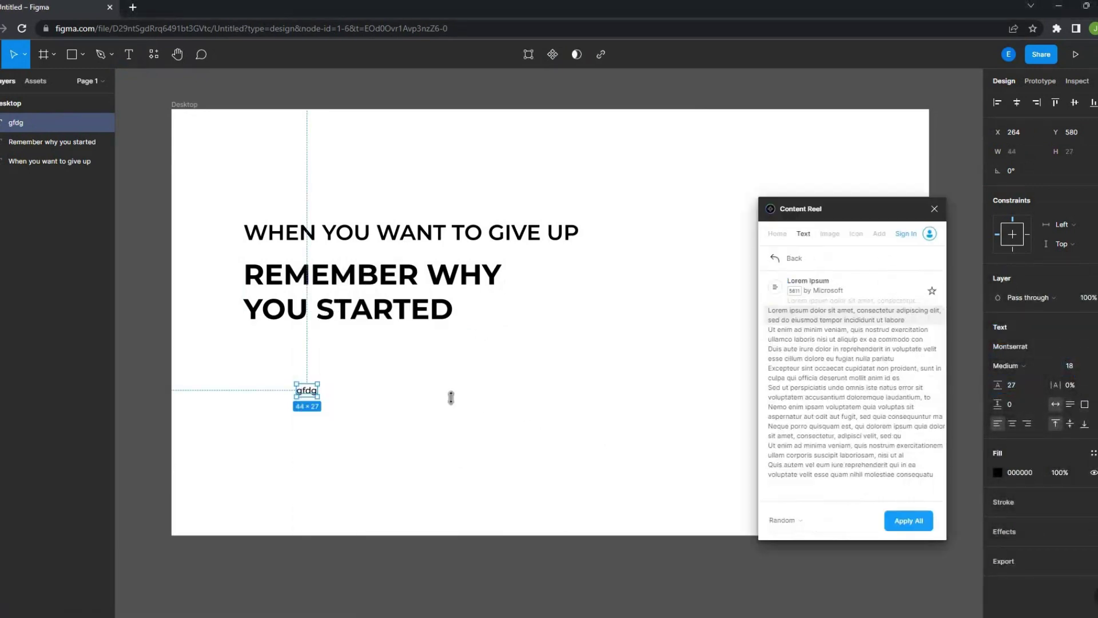
click(808, 281)
click(934, 209)
double_click(717, 390)
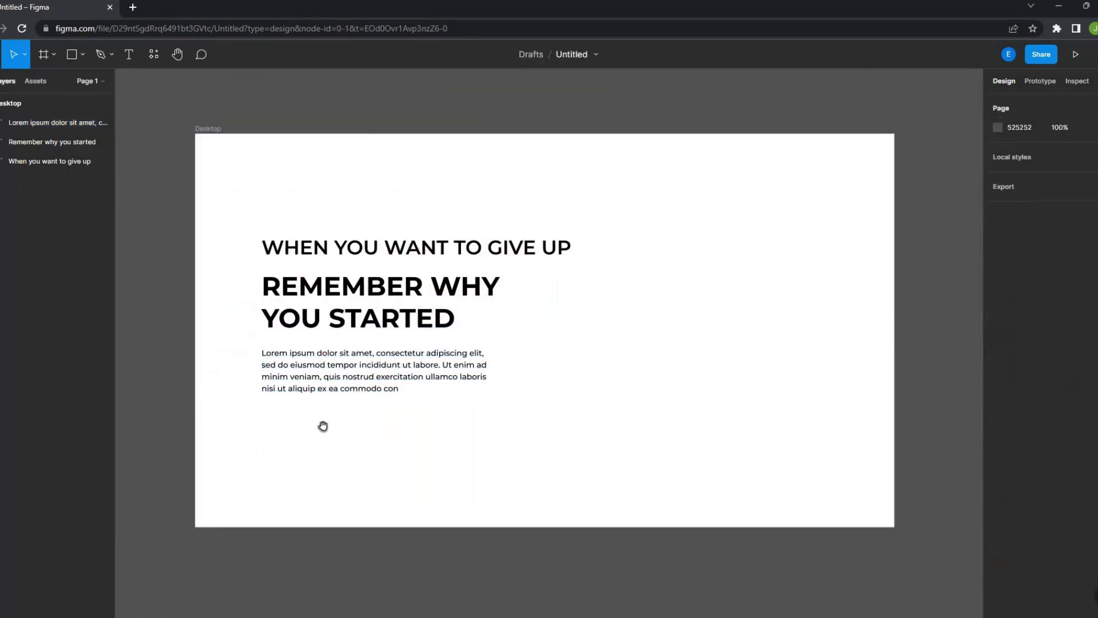
Draw the LEARN MORE button rectangle, and stretch the right block full-height with a slanted left edge
key(r)
drag(260, 429, 343, 449)
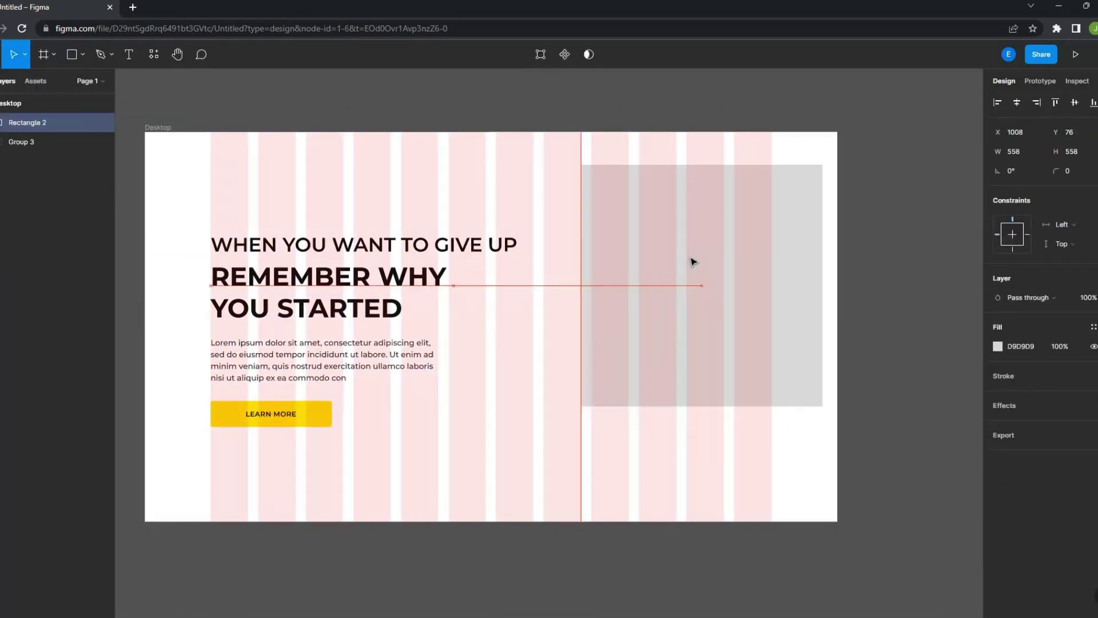
drag(589, 310, 485, 310)
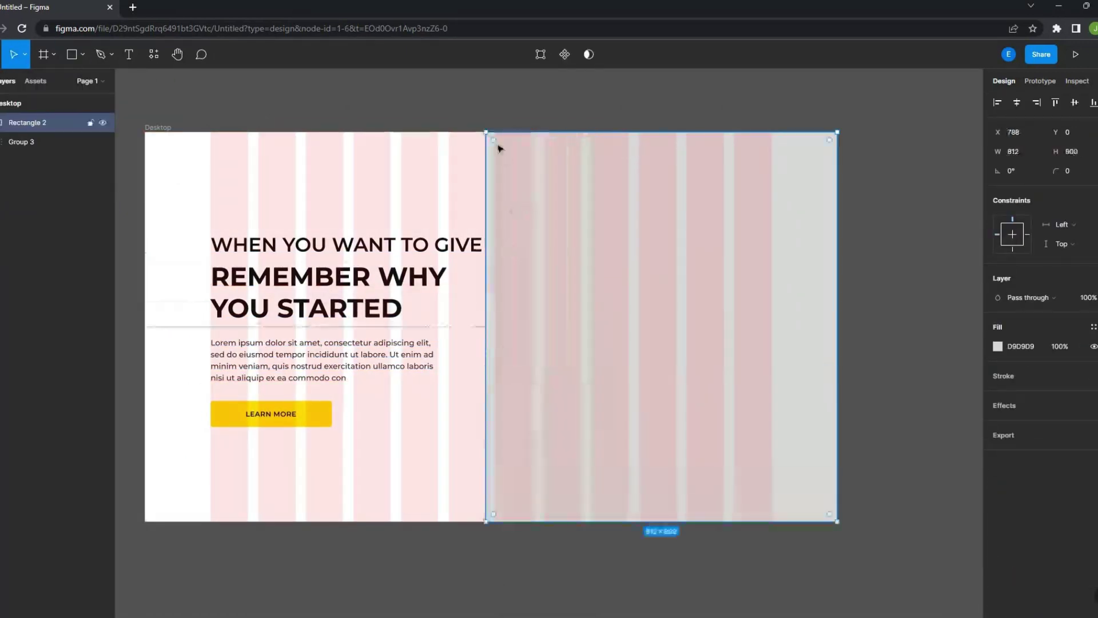
drag(541, 137, 657, 134)
text(PowerFit)
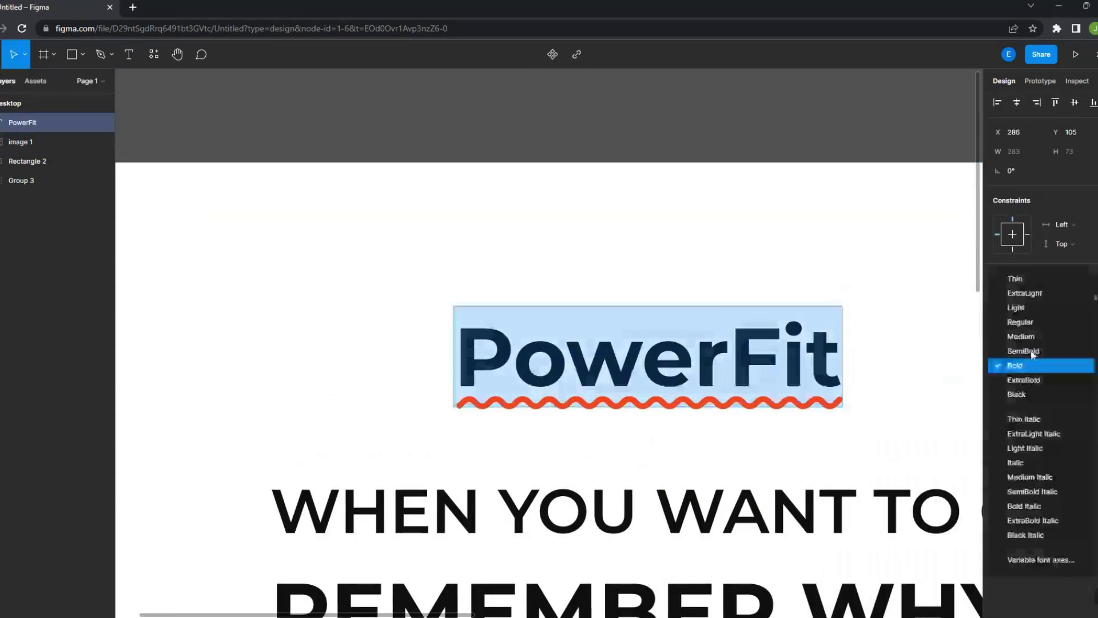
Set PowerFit to size 25, then group the person icon and yellow square as the logo
text(25)
key(Return)
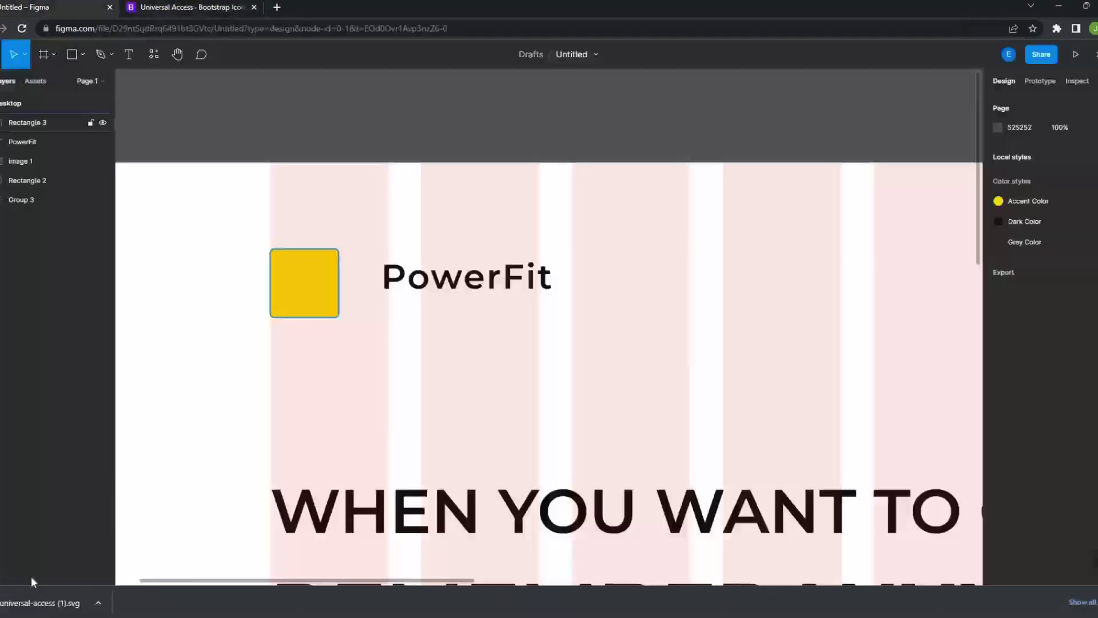
drag(31, 581, 301, 280)
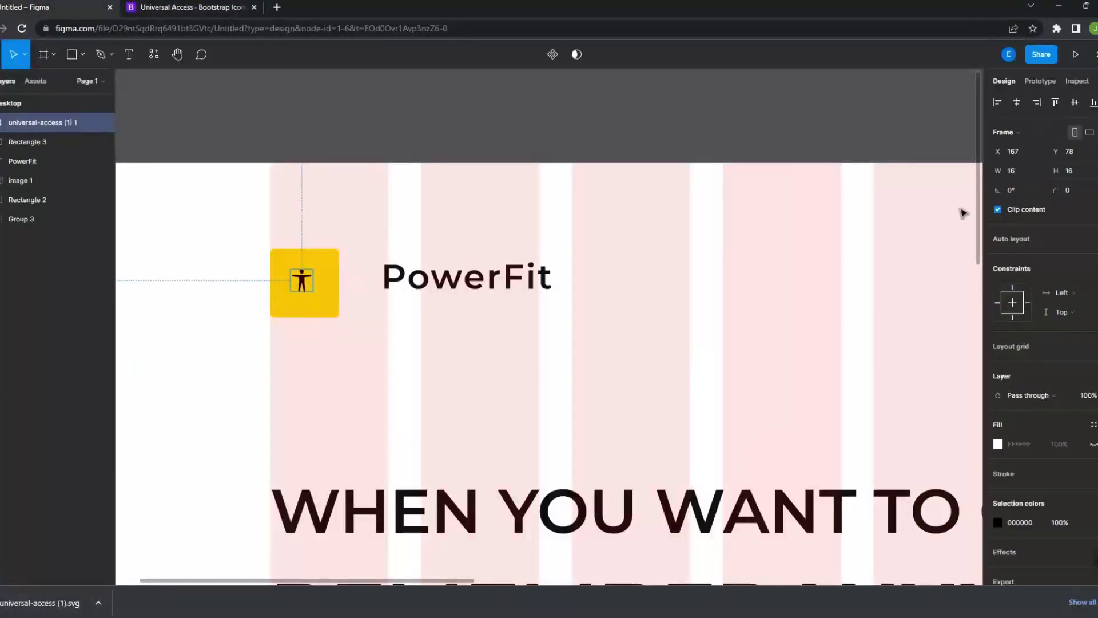
shift+click(333, 309)
key(ctrl+g)
click(466, 280)
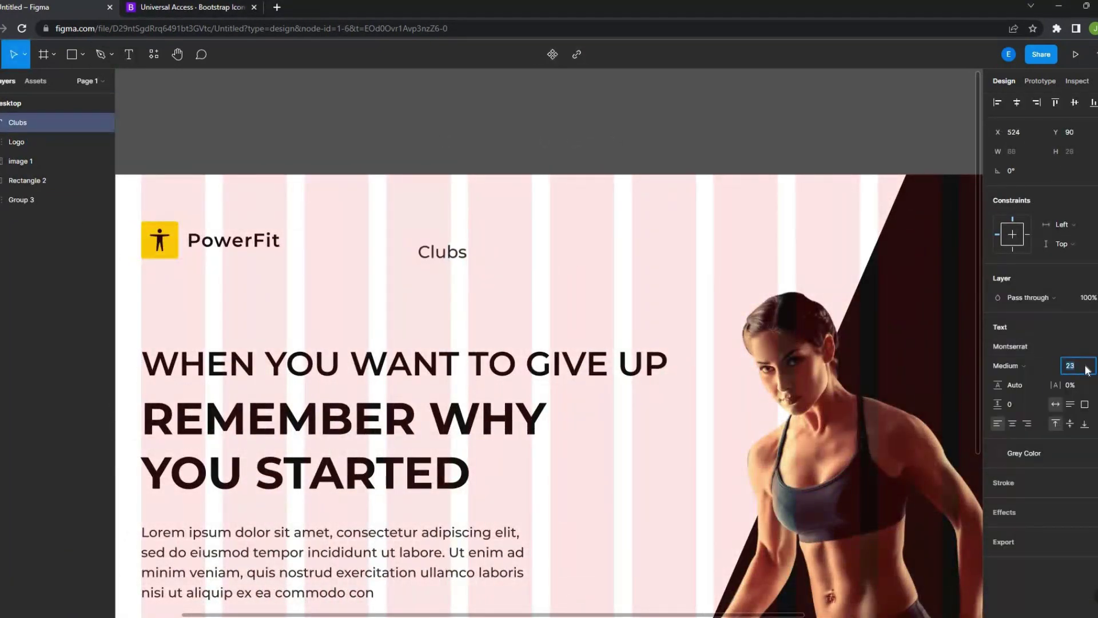
Duplicate the Clubs link into five navigation links and group them
scroll(406, 263, up, 2)
drag(406, 263, 513, 263)
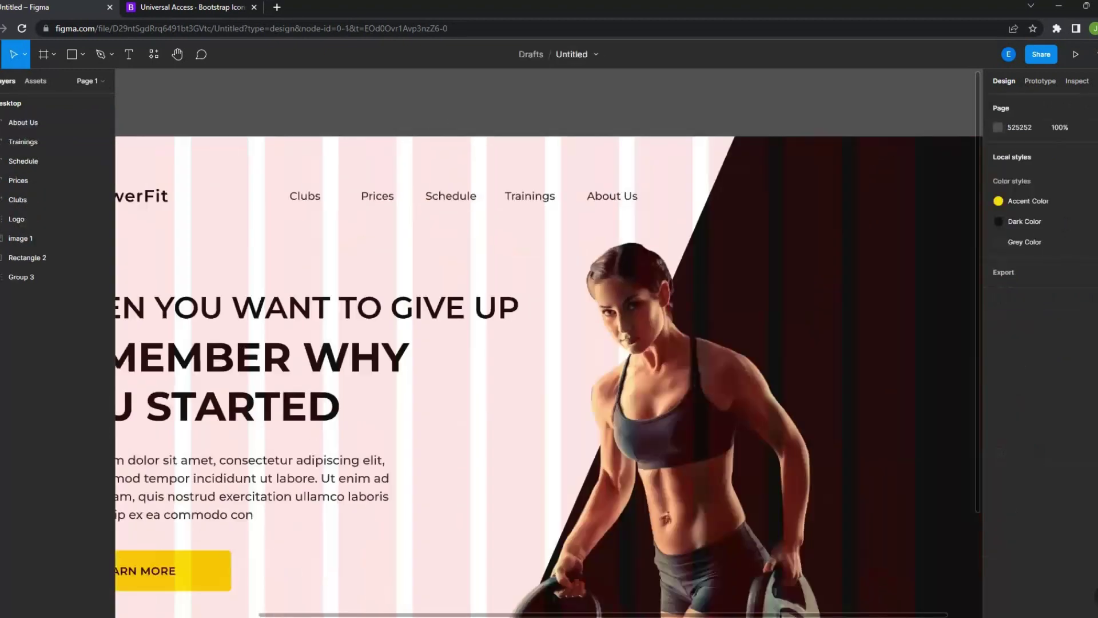
drag(704, 192, 358, 214)
key(ctrl+g)
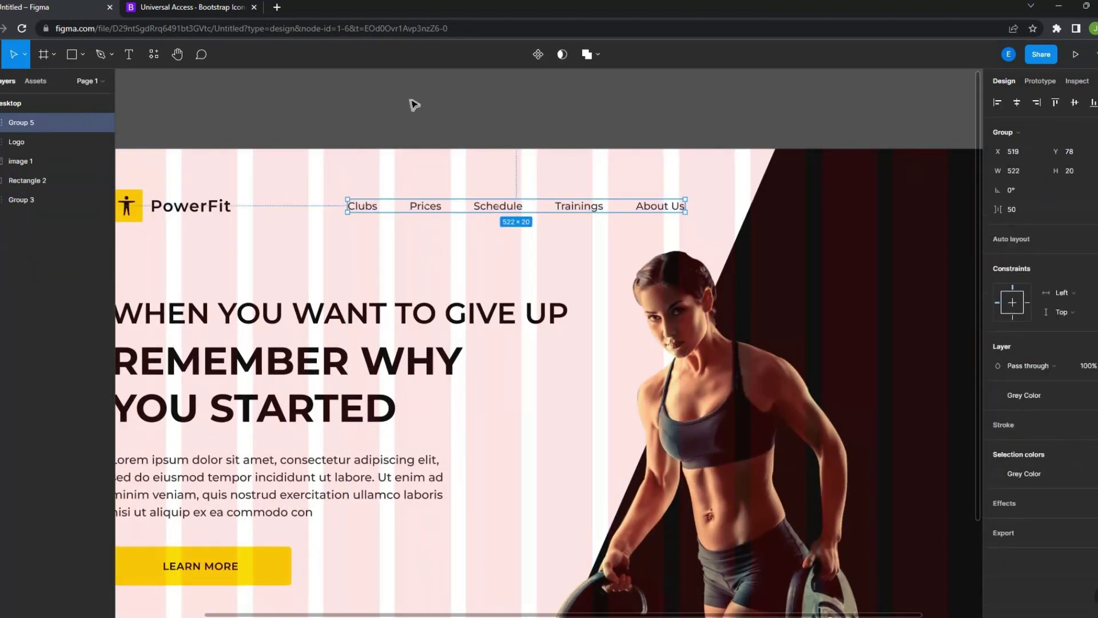
scroll(411, 103, down, 1)
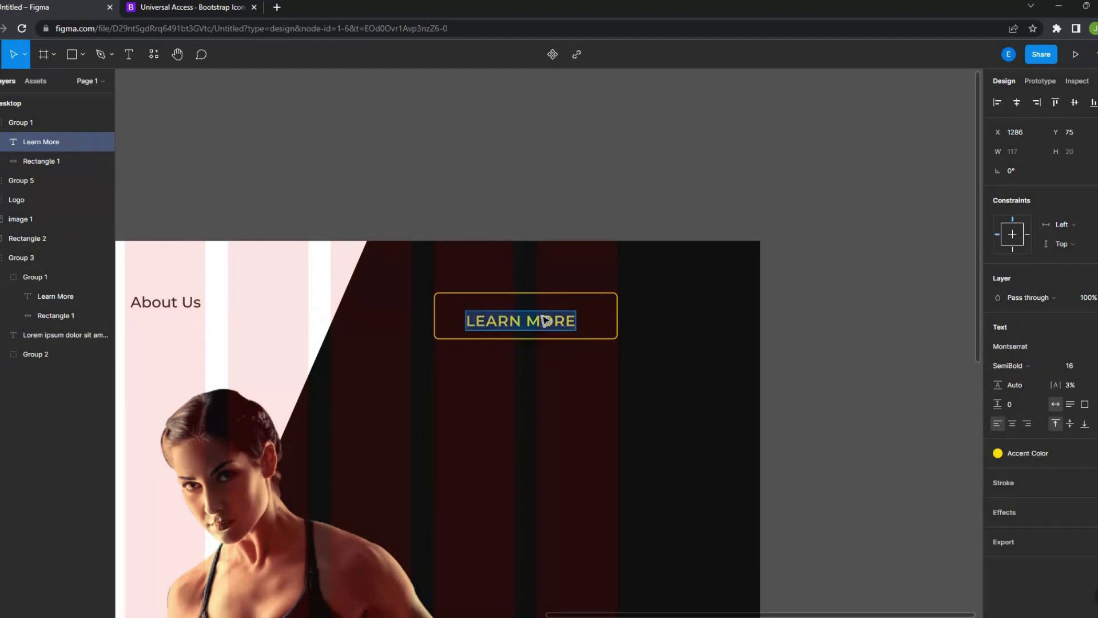
Relabel the outlined button SIGN IN, then select the logo, links and button together
text(Sign In)
key(Escape)
scroll(661, 235, down, 3)
scroll(661, 235, up, 2)
drag(172, 280, 331, 358)
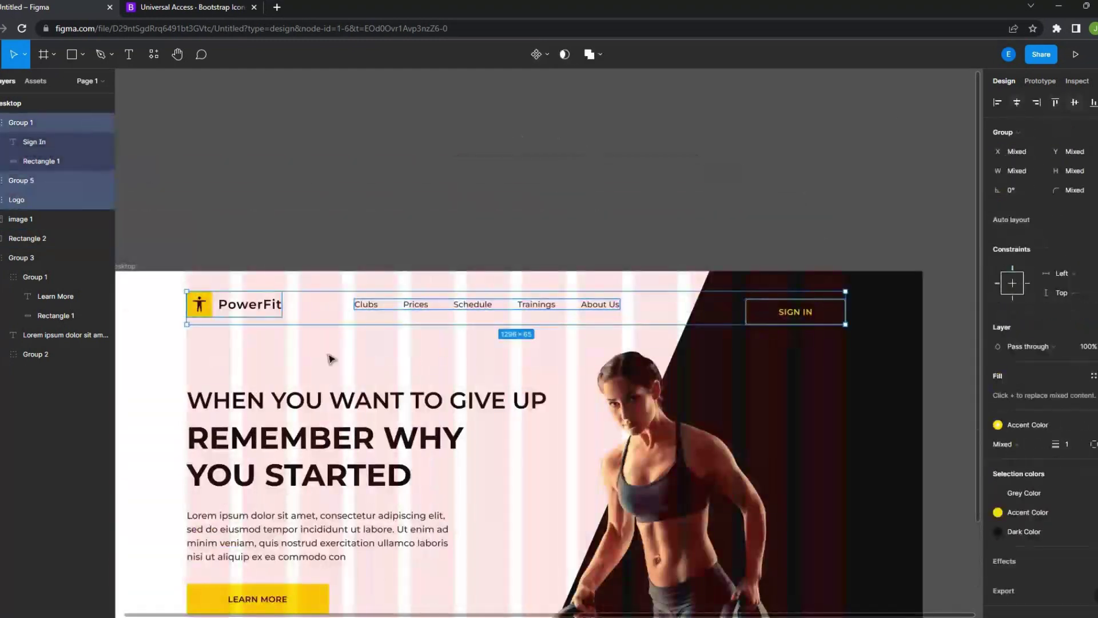
key(ctrl+shift+4)
key(shift+1)
Add a bold WORKOUT text with 0% letter spacing at font size 144
click(129, 54)
click(714, 288)
text(Wor)
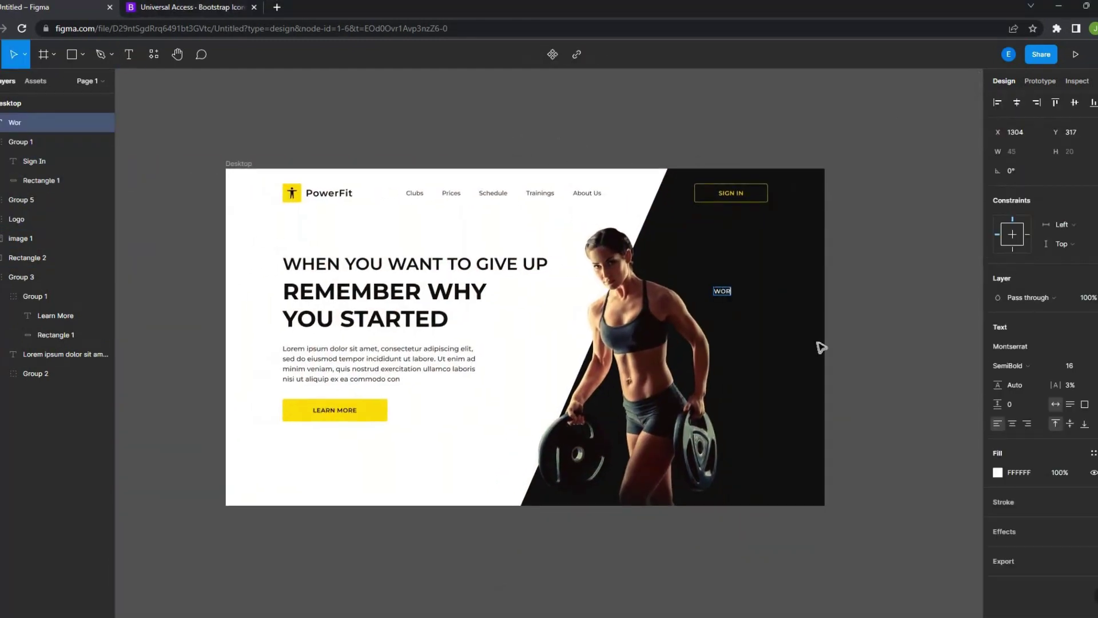
text(kout)
click(1007, 366)
click(1069, 384)
text(0)
key(Return)
text(108)
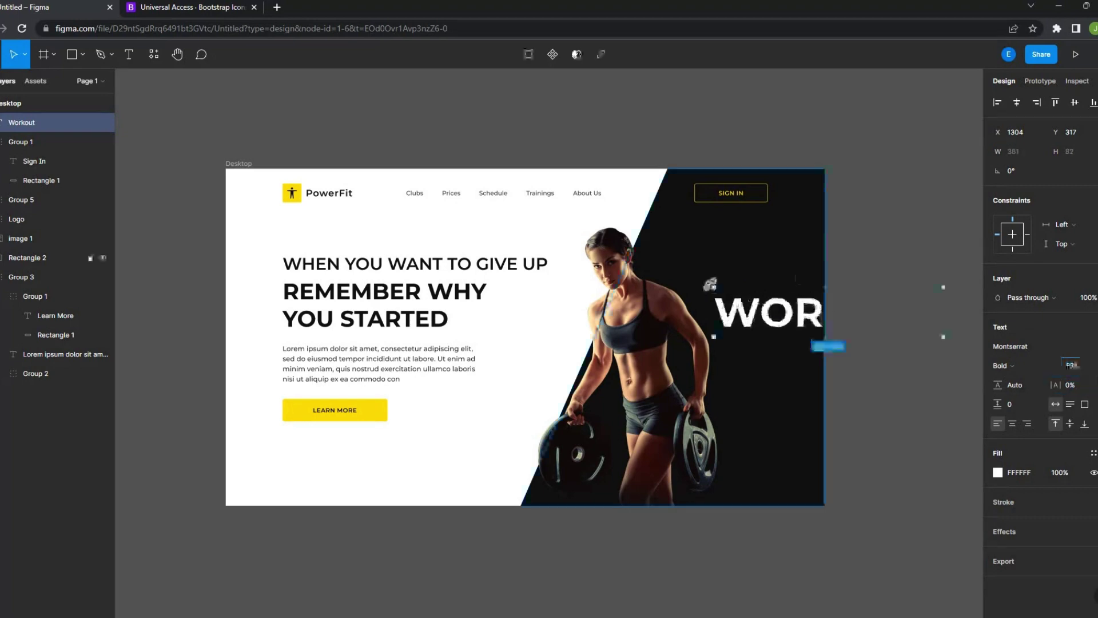
click(1078, 366)
text(144)
key(Return)
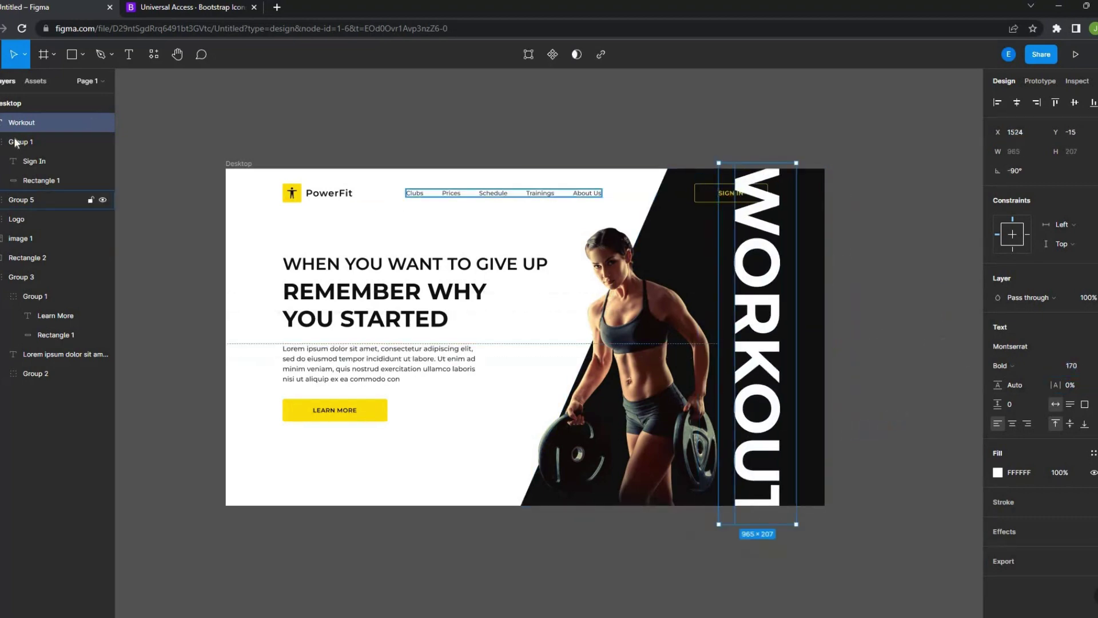
Group the logo, navigation links and sign-in button together
click(20, 142)
shift+click(43, 171)
key(ctrl+g)
click(806, 157)
scroll(806, 157, up, 3)
Lower the WORKOUT text's fill opacity to 63%
click(754, 183)
scroll(754, 183, down, 3)
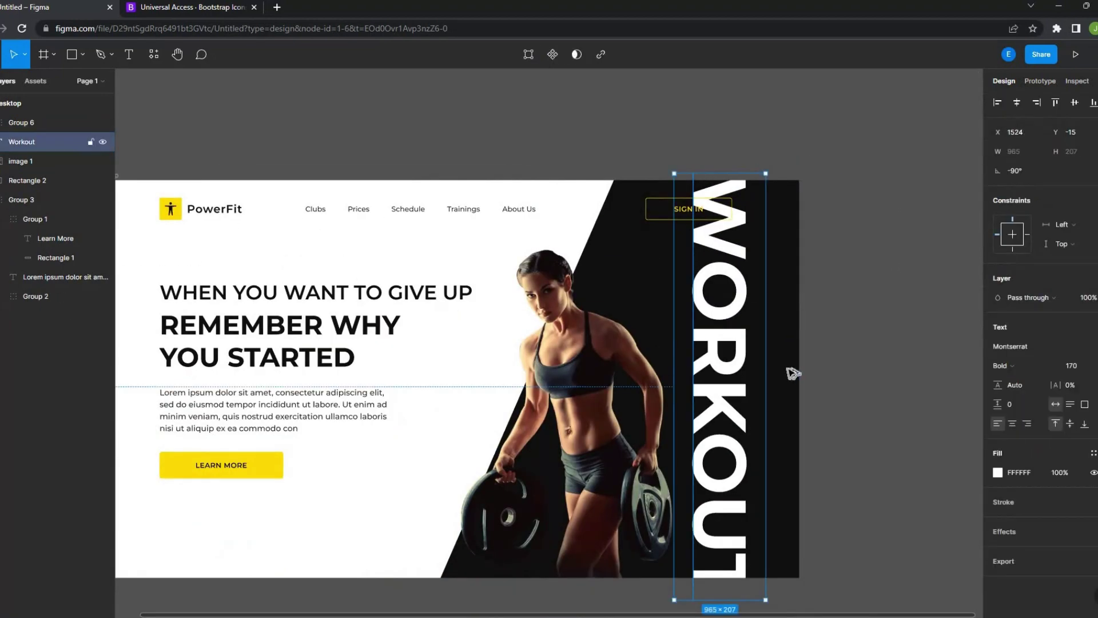
click(1059, 472)
text(63)
key(Return)
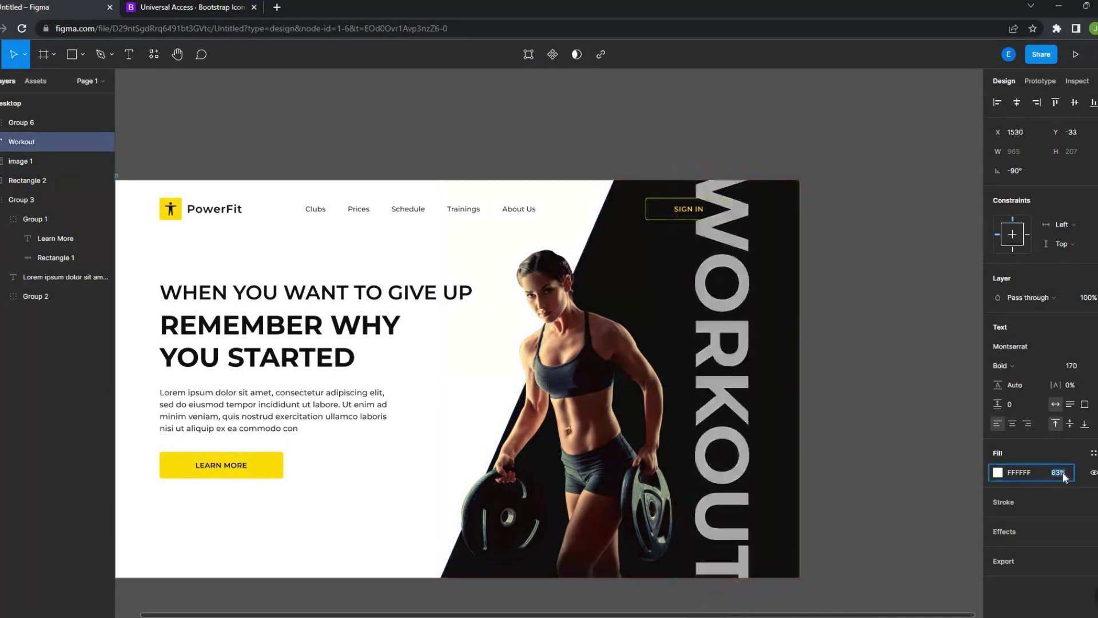
click(881, 510)
Group WORKOUT, the photo, dark block and headlines into a hero group named Header
scroll(527, 421, up, 2)
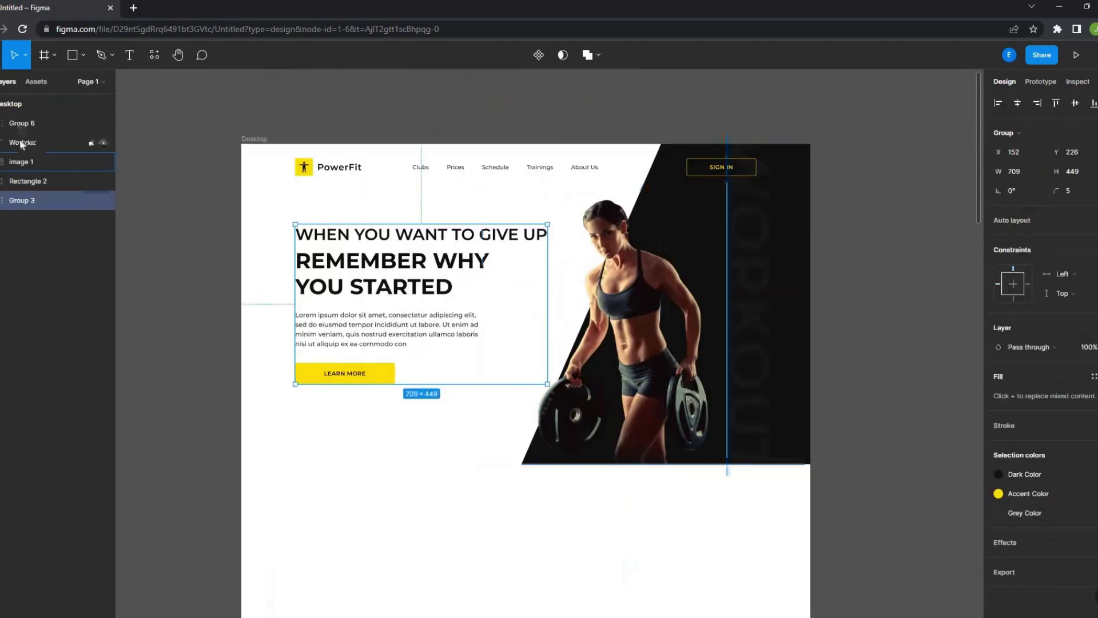
shift+click(16, 169)
shift+click(22, 123)
key(ctrl+g)
key(ctrl+r)
Add the '5 REASONS TO CHOOSE POWERFIT' section heading from copied headline text
text(He)
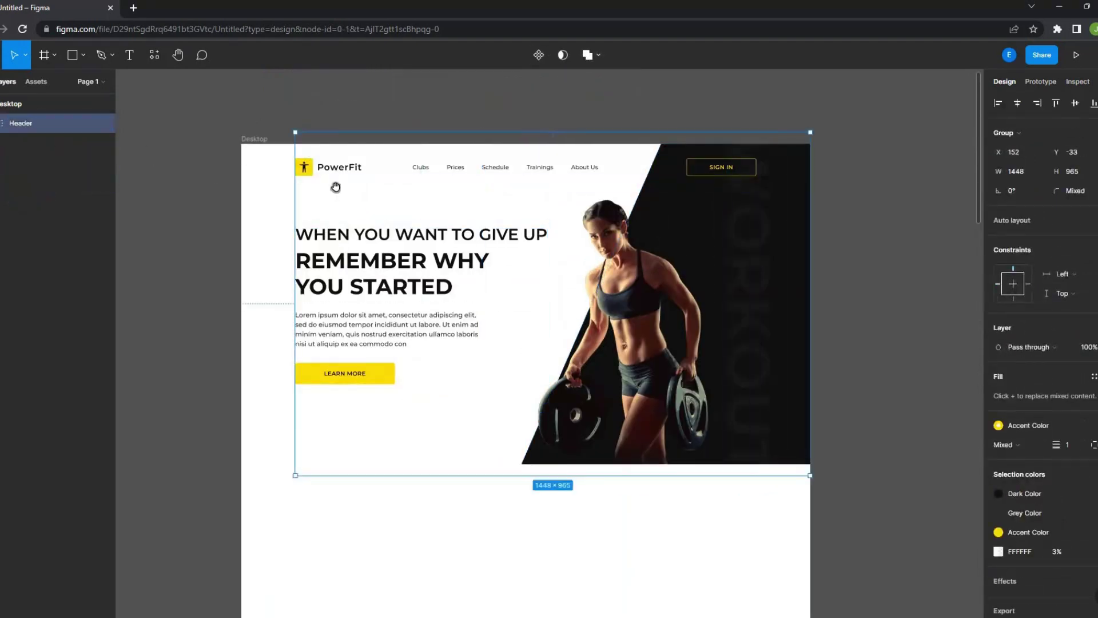
key(ctrl+shift+4)
scroll(312, 388, up, 3)
key(Return)
text(5 reaso)
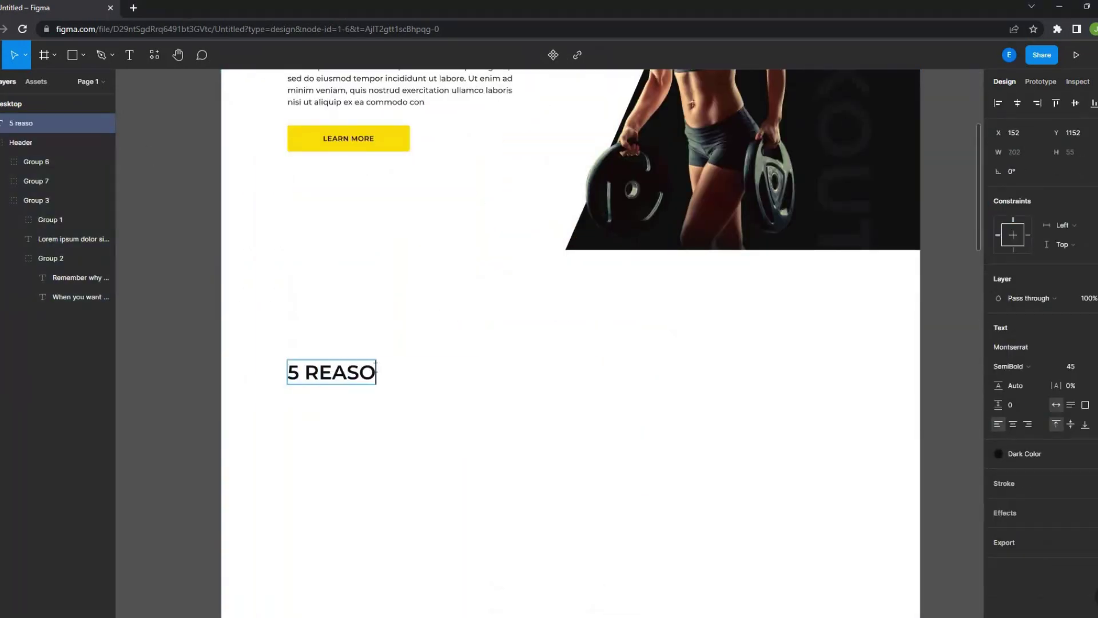
text(hoose)
key(ctrl+v)
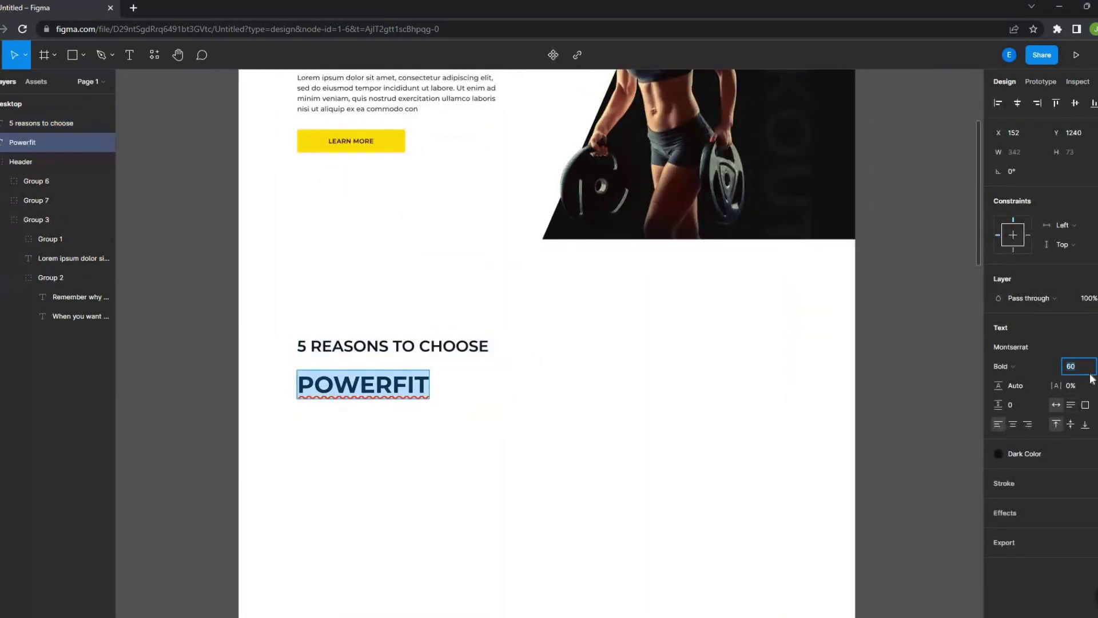
key(Escape)
scroll(352, 379, up, 2)
Fill the card rectangle white, add a drop shadow, and save it as the Shadow effect style
key(ctrl+shift+4)
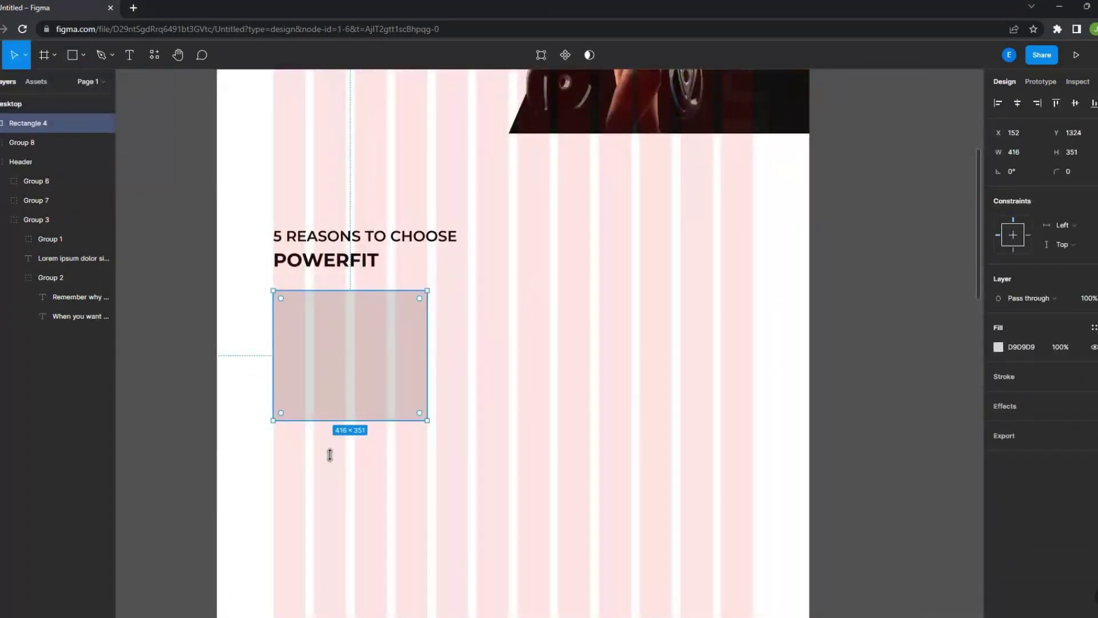
click(998, 347)
click(840, 318)
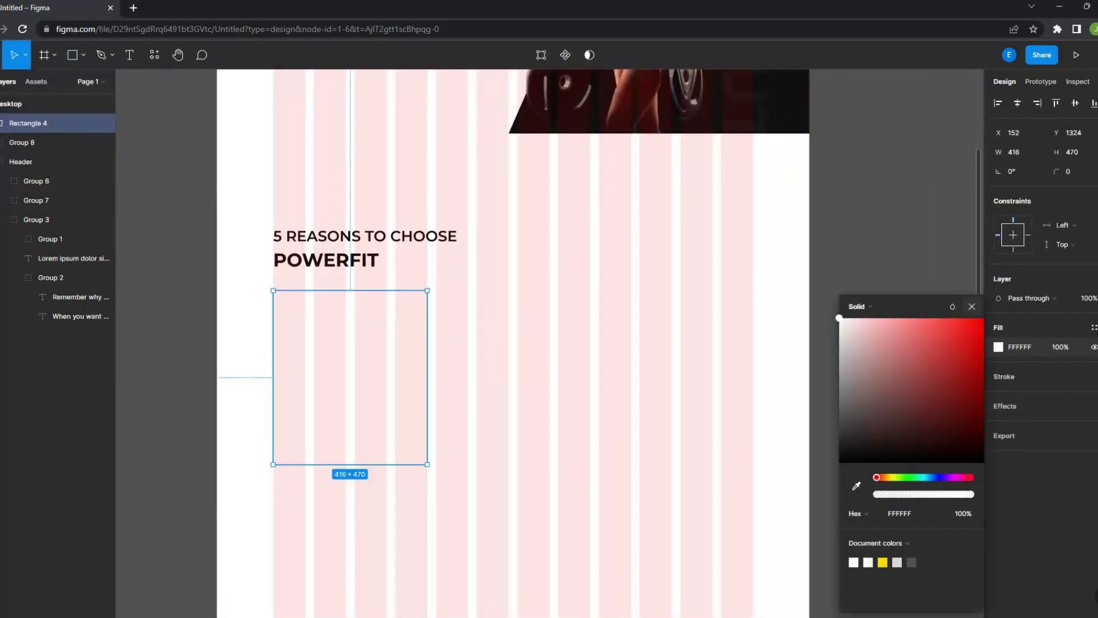
click(1093, 405)
click(998, 425)
click(868, 454)
text(1)
click(1092, 407)
text(bl)
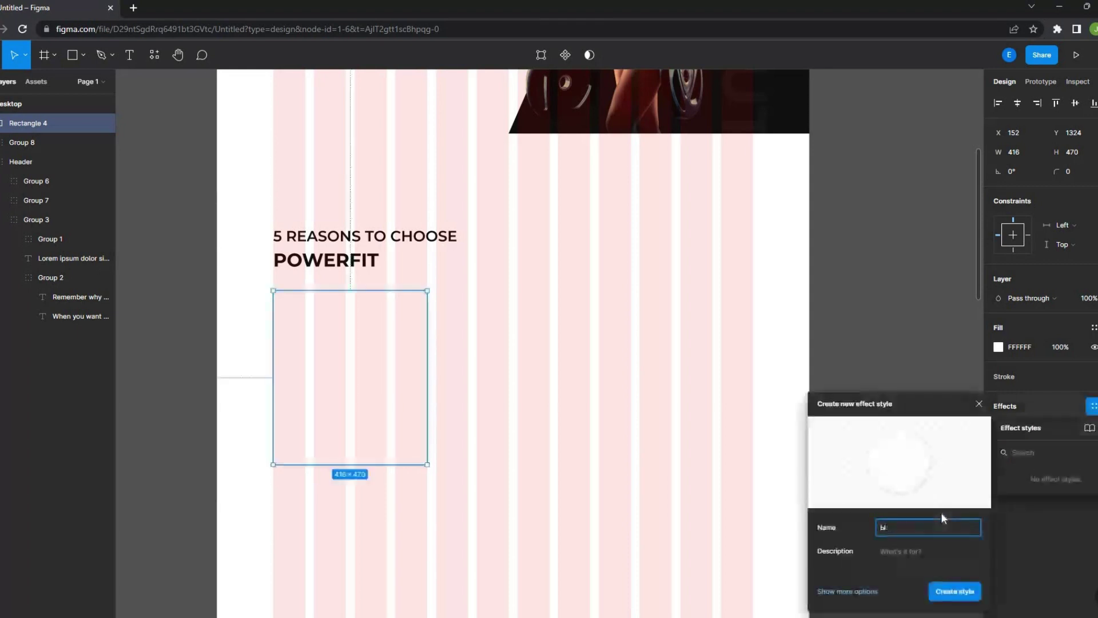
key(ctrl+shift+4)
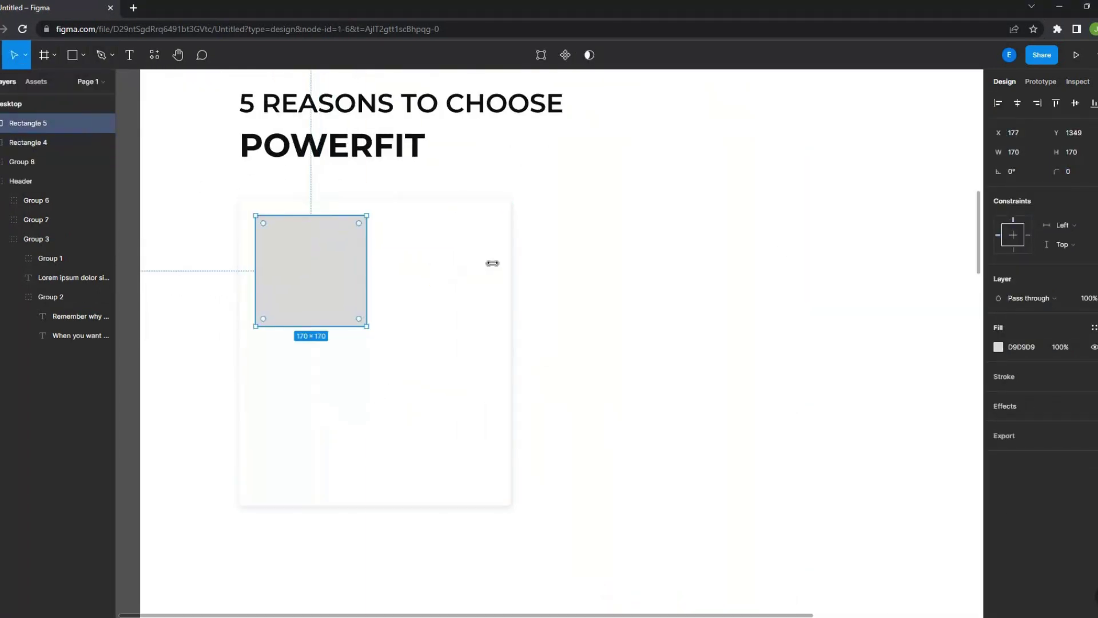
Resize the photo placeholder to 366×239, add GROUP TRAINING and a Lorem ipsum paragraph, and group them
drag(493, 263, 561, 263)
drag(358, 314, 359, 369)
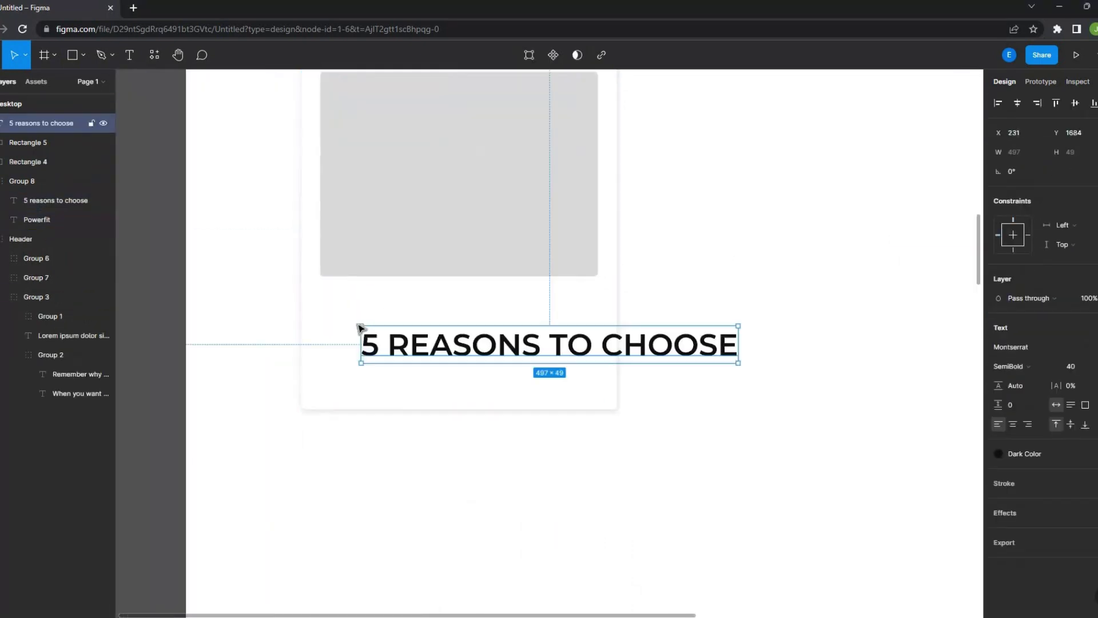
text(GROUP TRAINING)
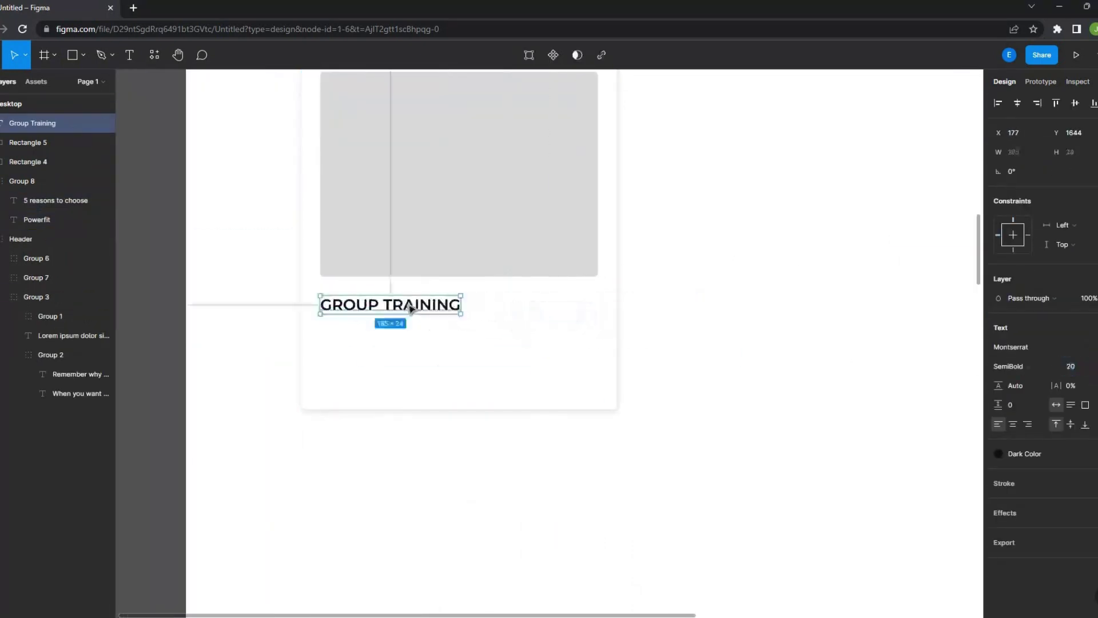
key(ctrl+v)
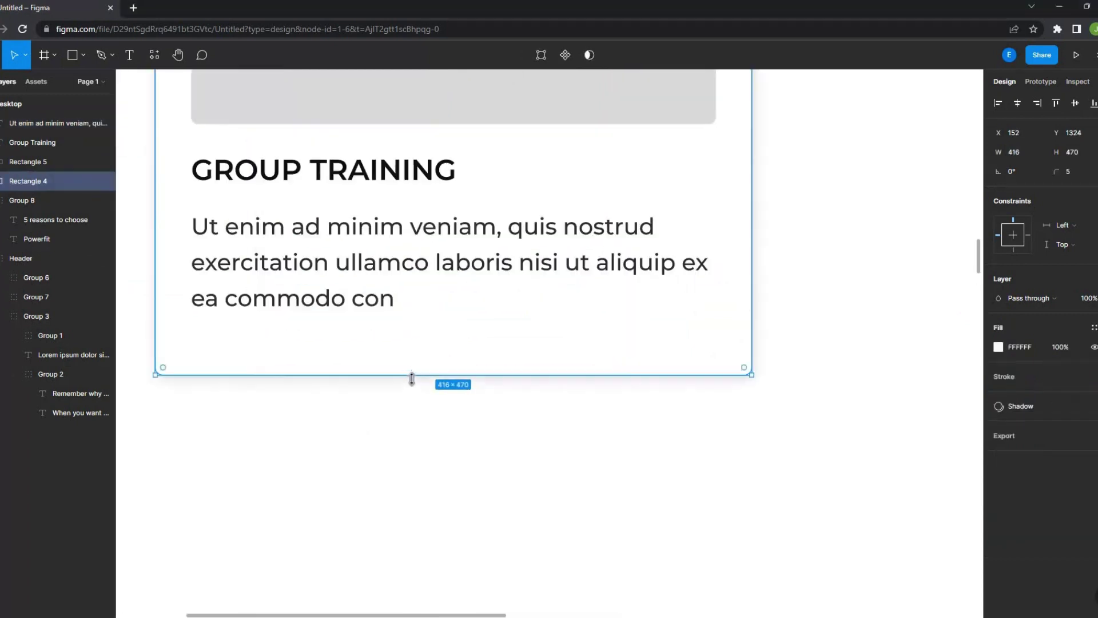
key(ctrl+g)
scroll(493, 446, down, 3)
shift+click(381, 272)
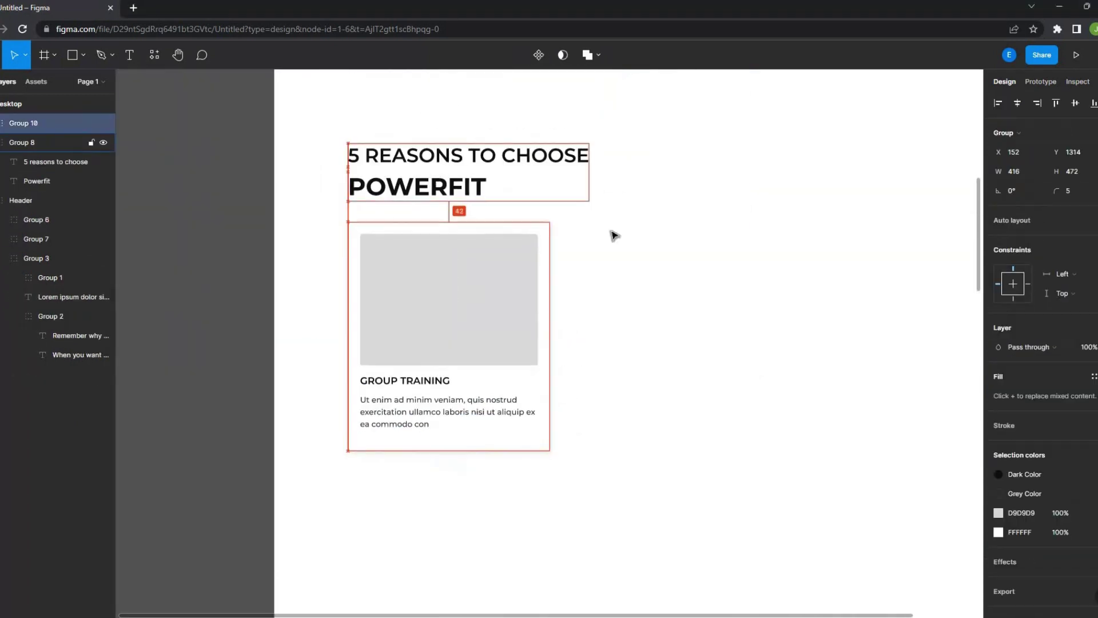
scroll(610, 235, up, 3)
scroll(449, 299, up, 3)
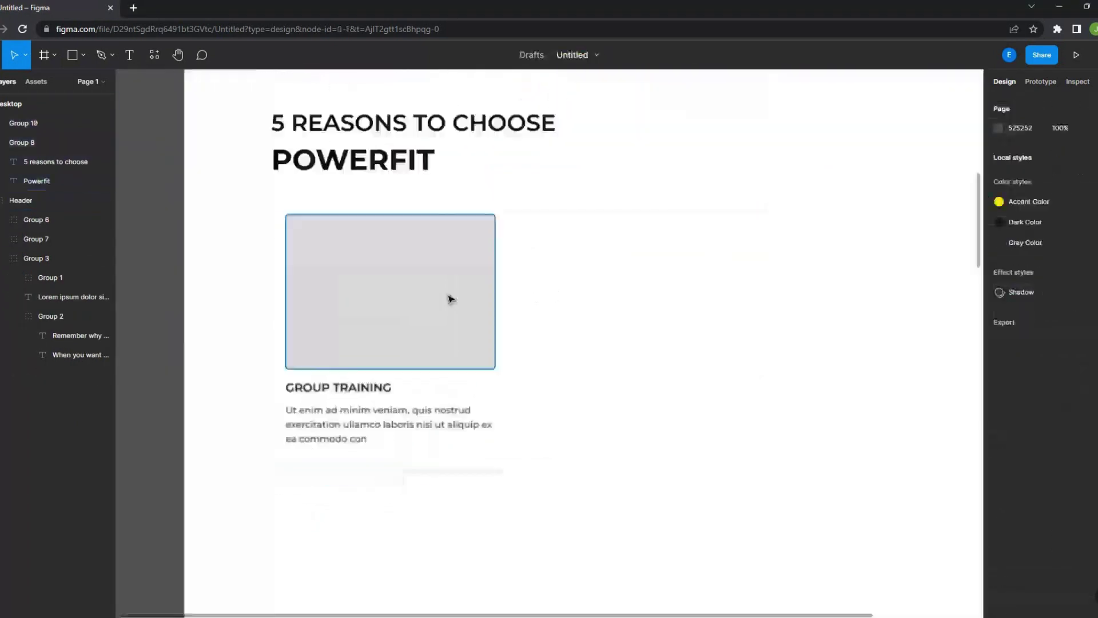
Fill the placeholder with a group training photo from the Unsplash plugin
right_click(417, 336)
key(Escape)
click(903, 249)
text(group training)
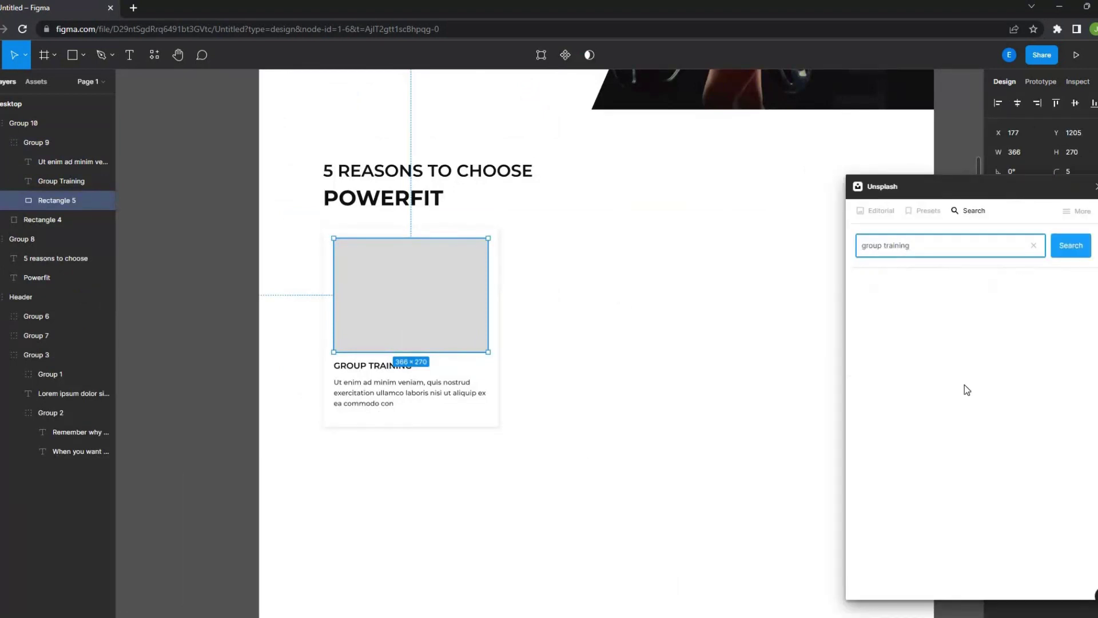
click(966, 389)
scroll(581, 321, right, 3)
Draw a new card with the white card style and copy the heading and paragraph into it
key(ctrl+shift+4)
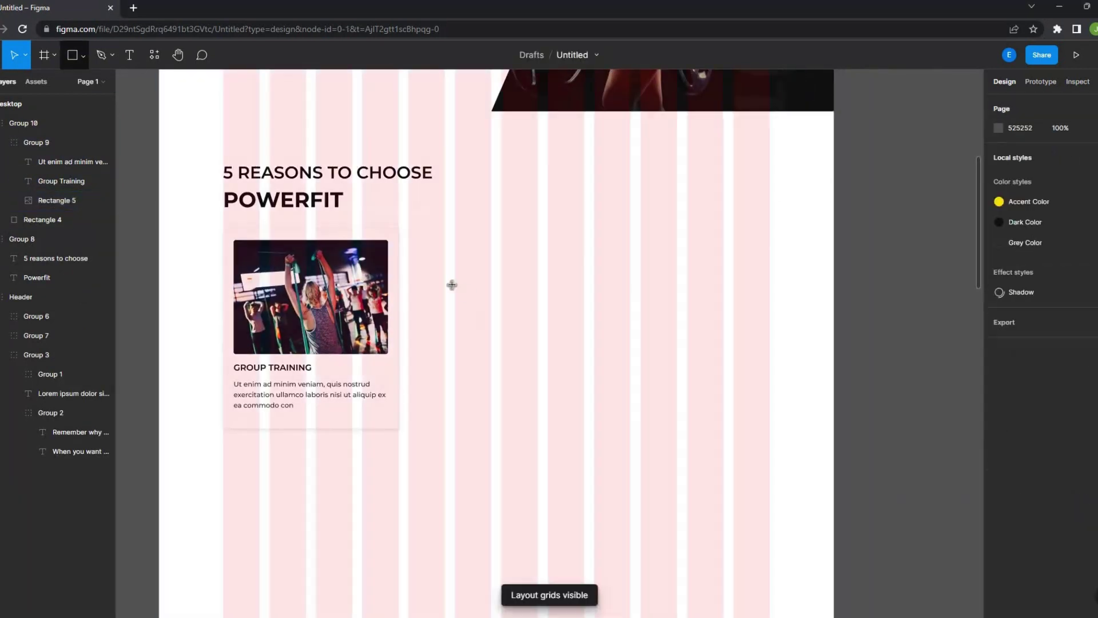
drag(409, 229, 547, 291)
key(ctrl+alt+v)
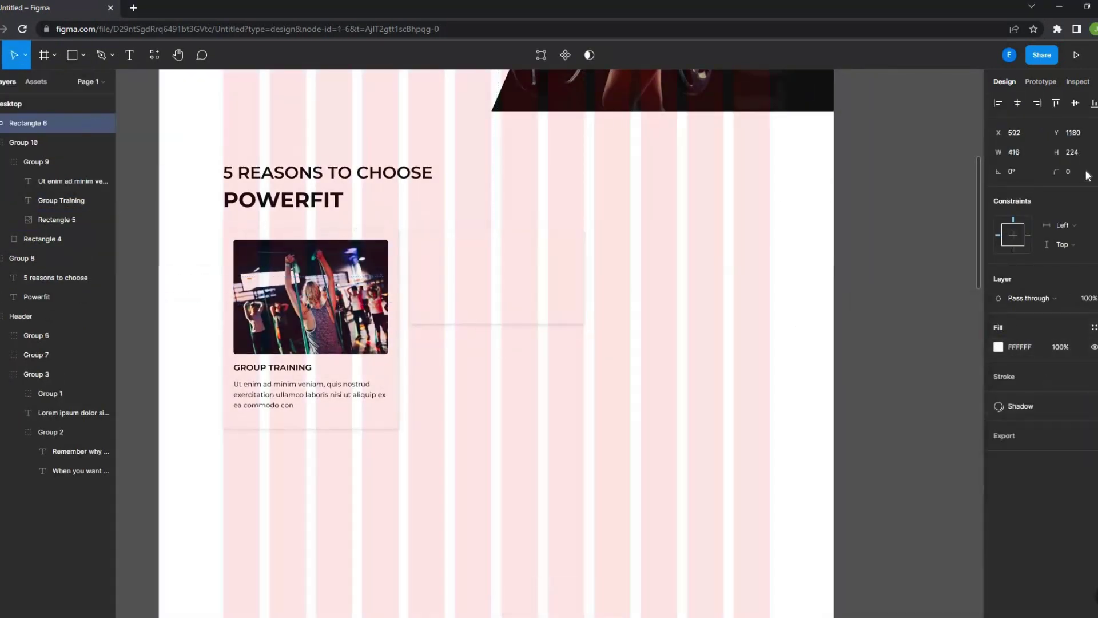
drag(220, 357, 394, 412)
drag(257, 371, 435, 375)
scroll(434, 374, up, 3)
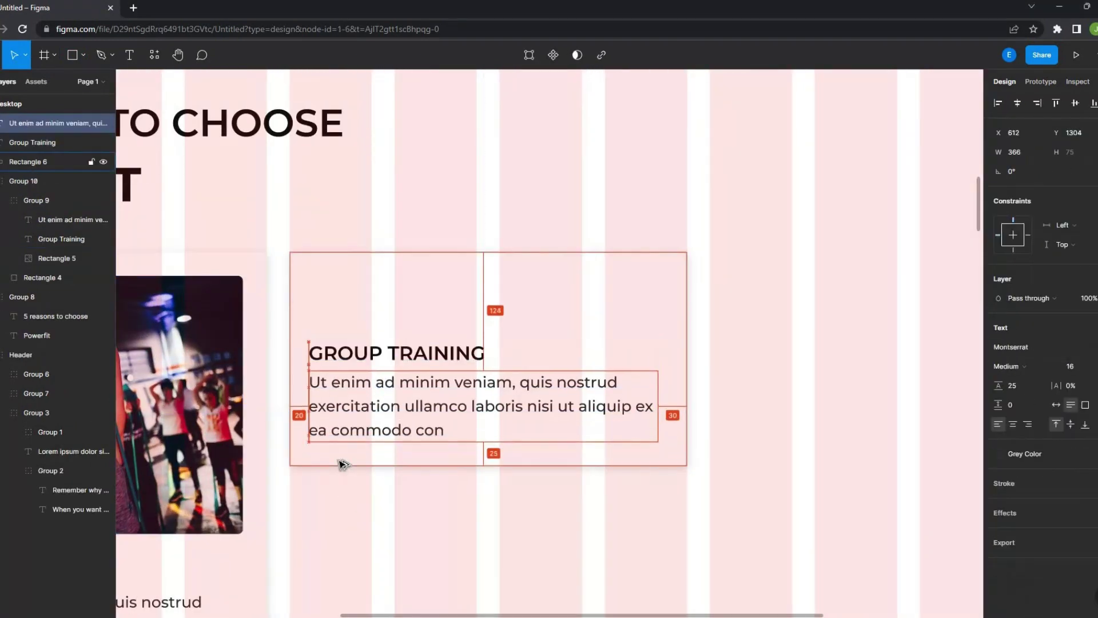
drag(343, 464, 348, 458)
click(159, 263)
Add a small square icon badge to the card and group the card's parts
scroll(370, 269, up, 3)
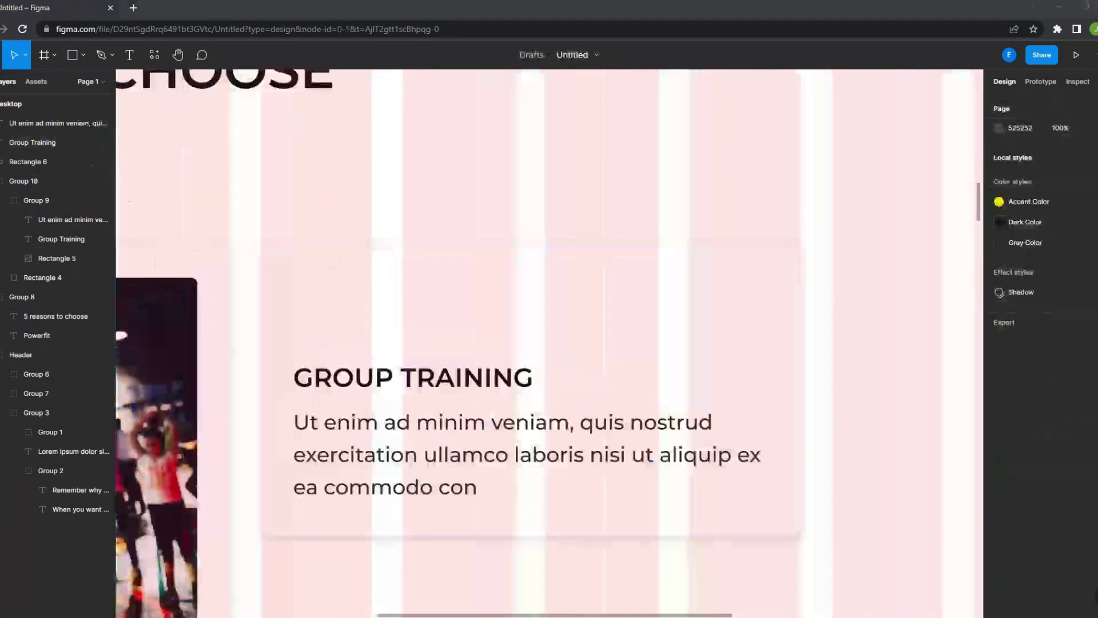
key(r)
drag(311, 284, 365, 338)
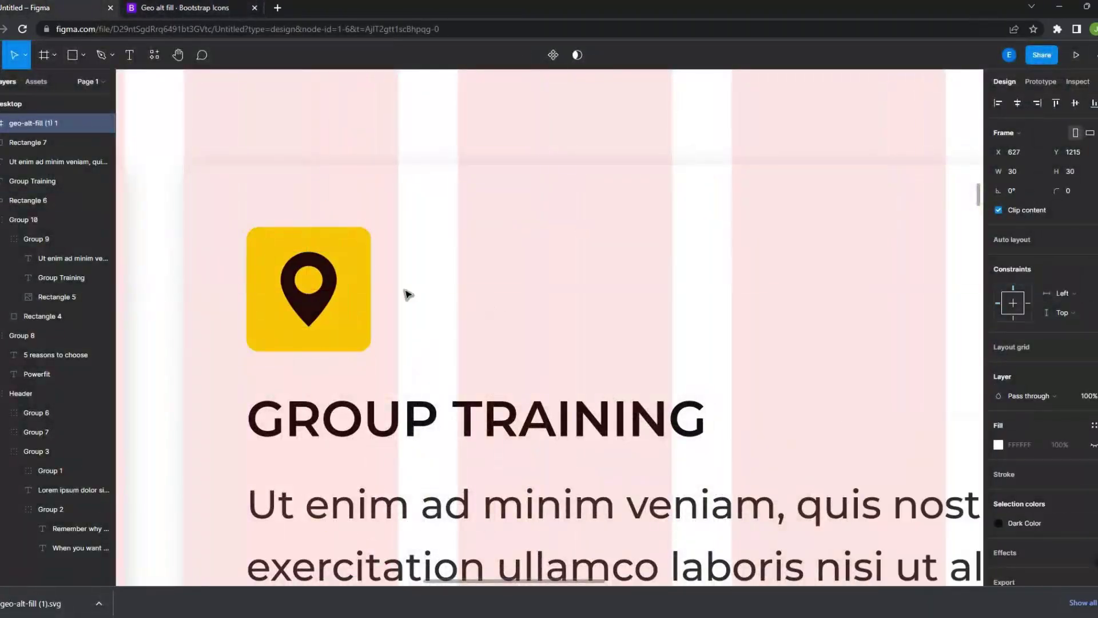
scroll(407, 294, down, 5)
key(ctrl+g)
scroll(297, 298, up, 3)
Title the card 8 CLUBS and duplicate it into a two-by-two grid
double_click(297, 293)
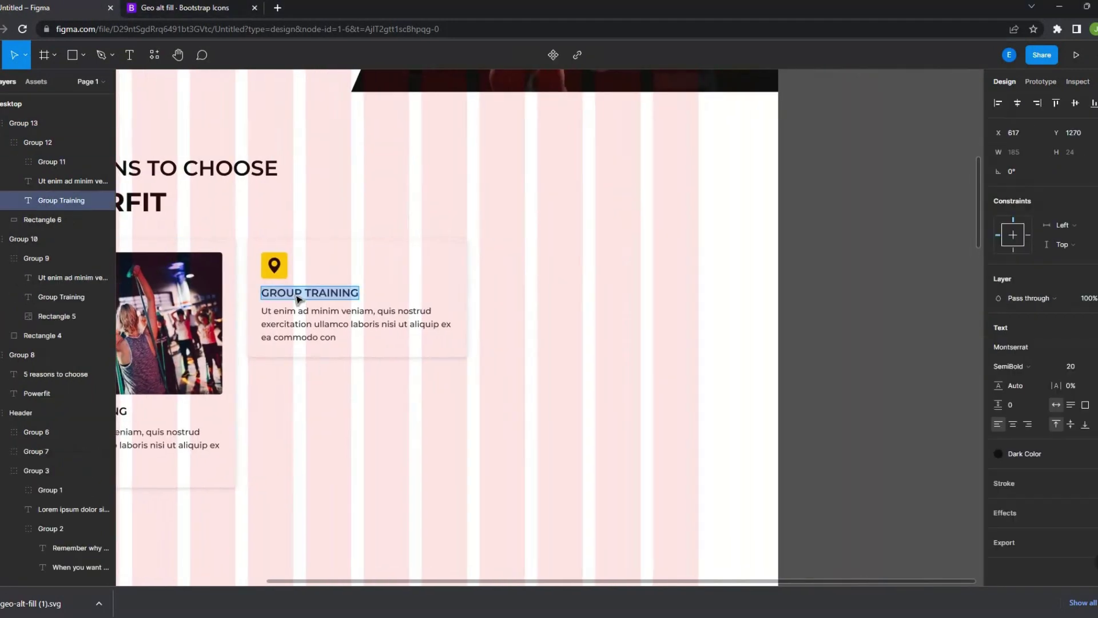
text(8 clubs)
key(Escape)
key(Escape)
key(ctrl+d)
key(ctrl+d)
key(ctrl+d)
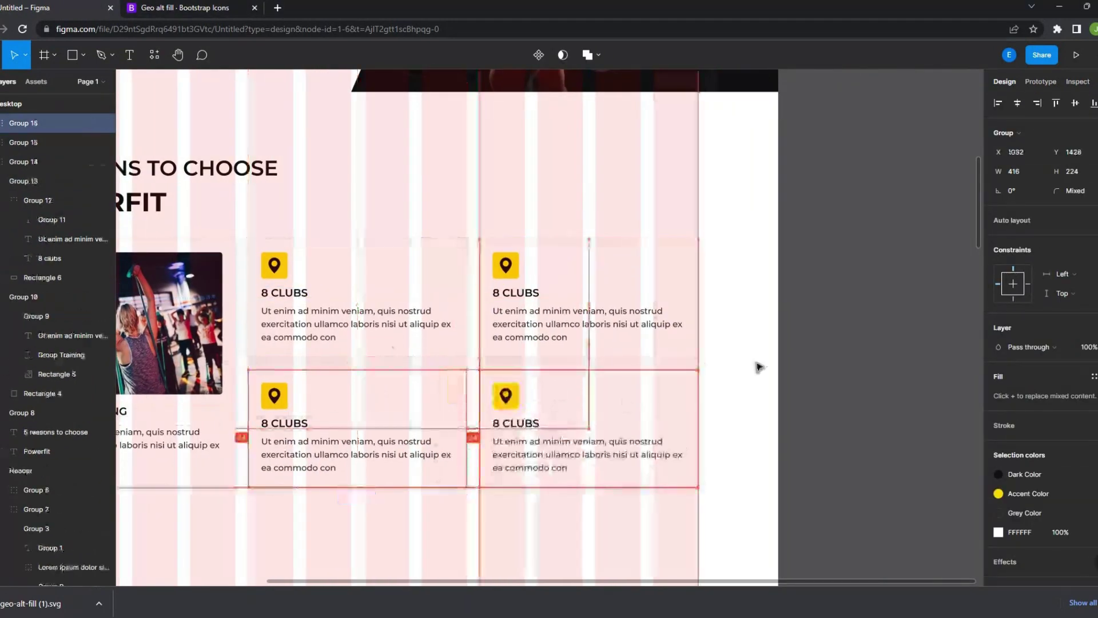
scroll(578, 302, up, 3)
Retitle the other cards Working Time, Professional Coaches and Large Training Areas
double_click(490, 292)
text(Working Time)
scroll(448, 375, down, 1)
double_click(335, 436)
text(Pro)
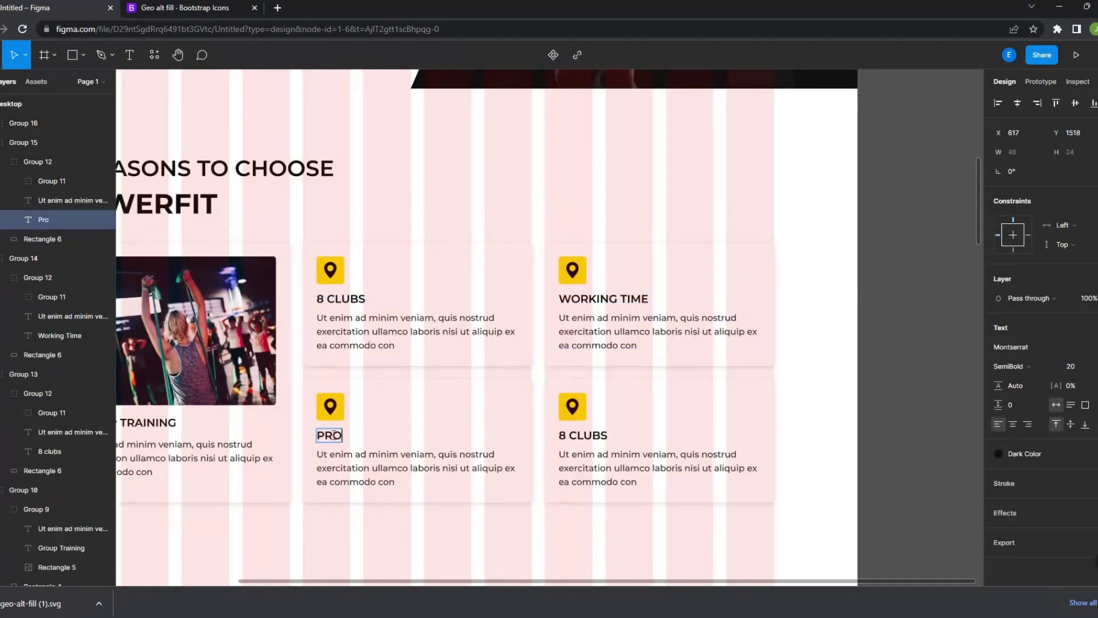
scroll(540, 480, right, 2)
scroll(540, 480, down, 1)
double_click(466, 408)
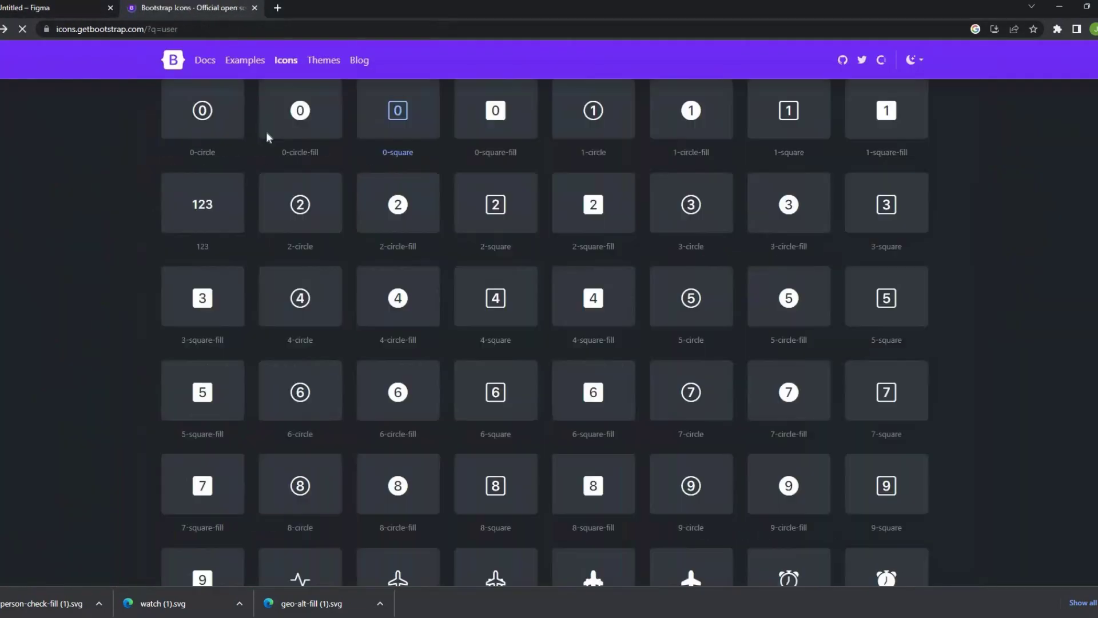
scroll(336, 135, down, 10)
scroll(723, 288, down, 15)
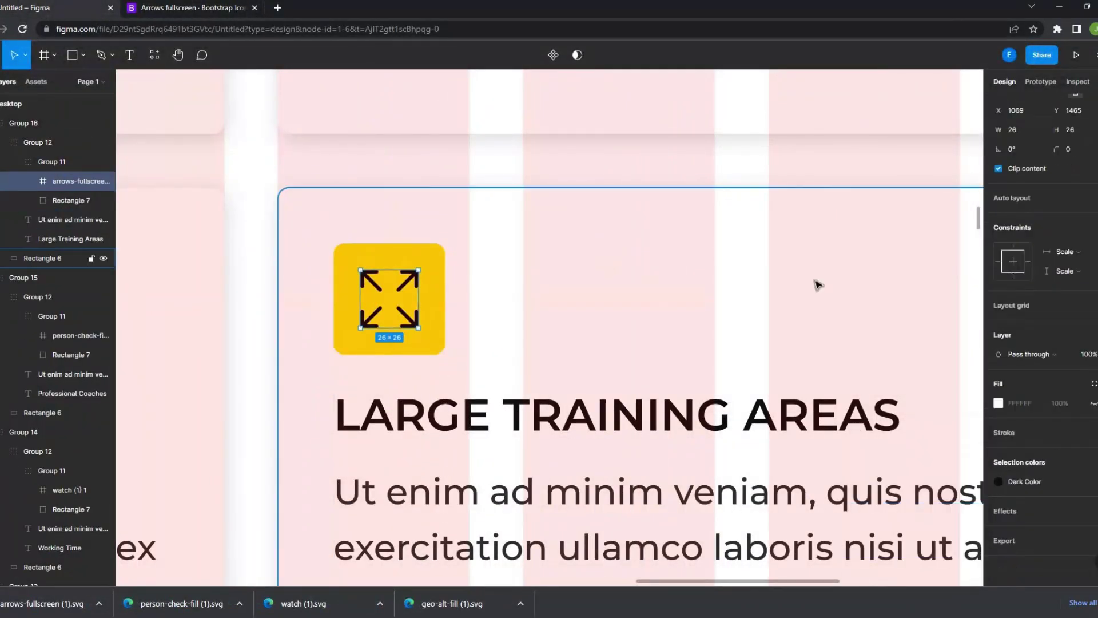
scroll(818, 284, down, 5)
Duplicate the 5 Reasons section title below the cards and retitle it MEET THE POWERFIT CLUBS
key(shift+g)
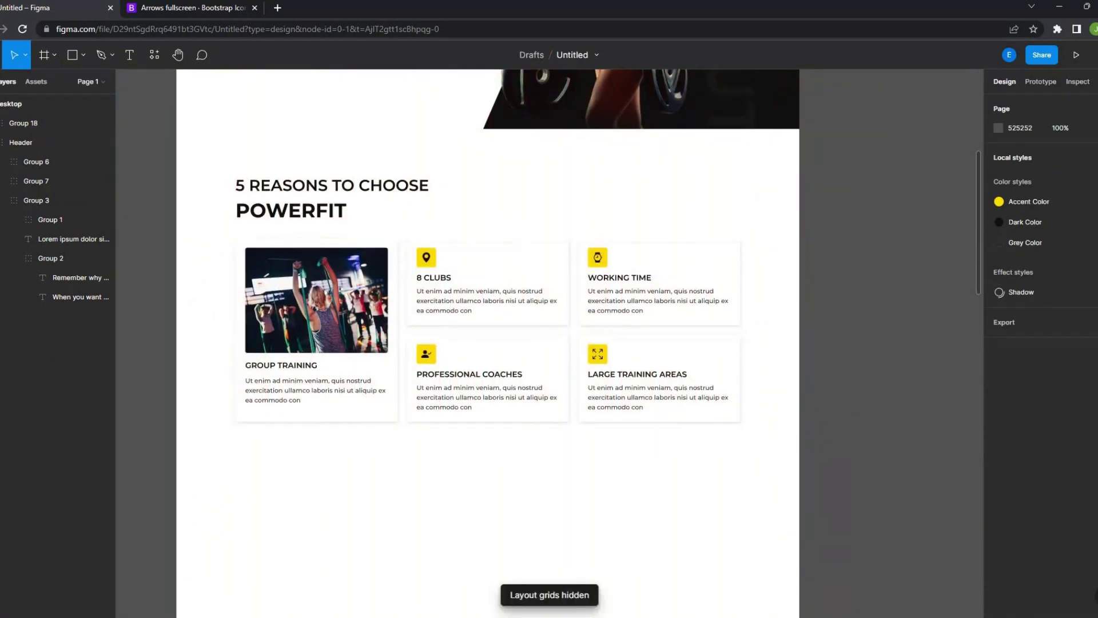
click(292, 197)
key(ctrl+g)
drag(321, 206, 280, 285)
key(shift+g)
key(shift+g)
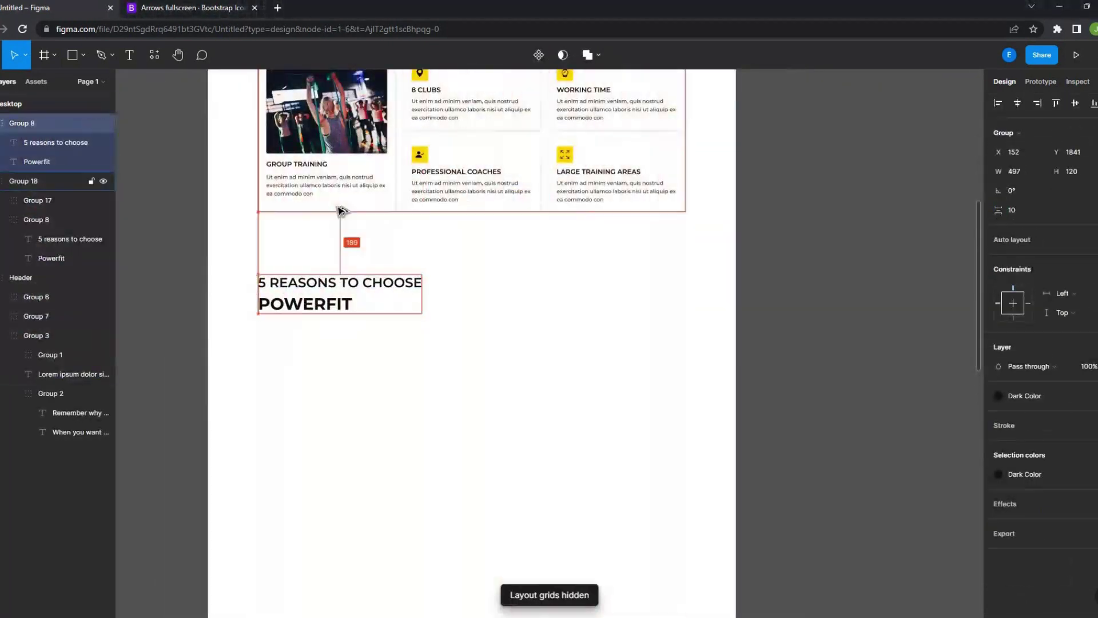
scroll(271, 221, up, 3)
double_click(297, 286)
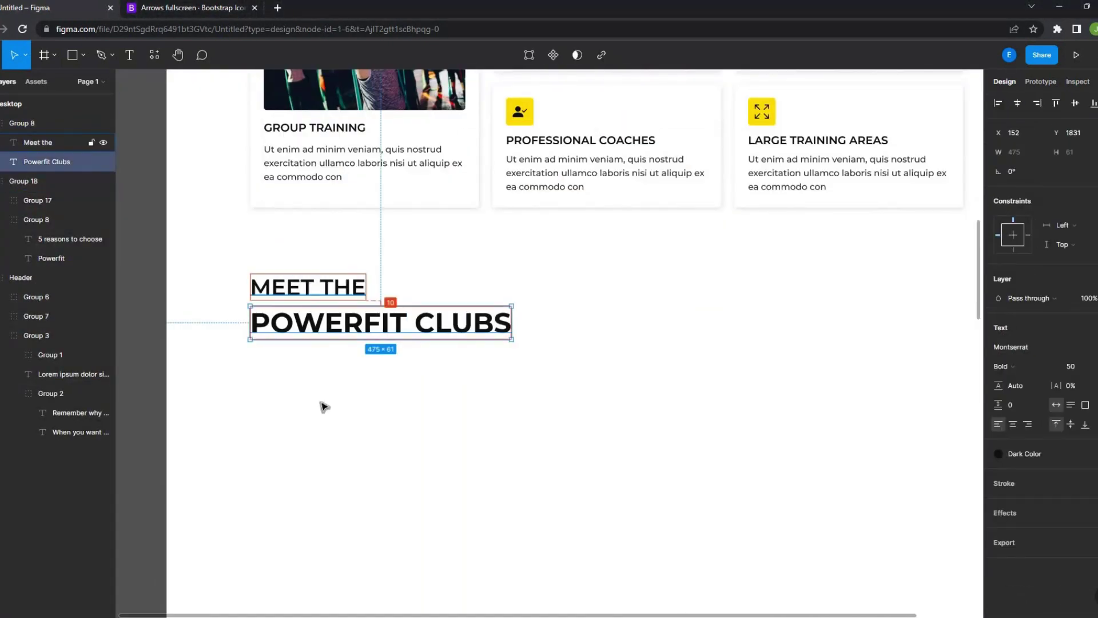
key(Escape)
scroll(323, 406, down, 2)
Draw a wide white card about 600 tall below the title and give it a shadow
key(shift+g)
key(r)
drag(281, 274, 632, 394)
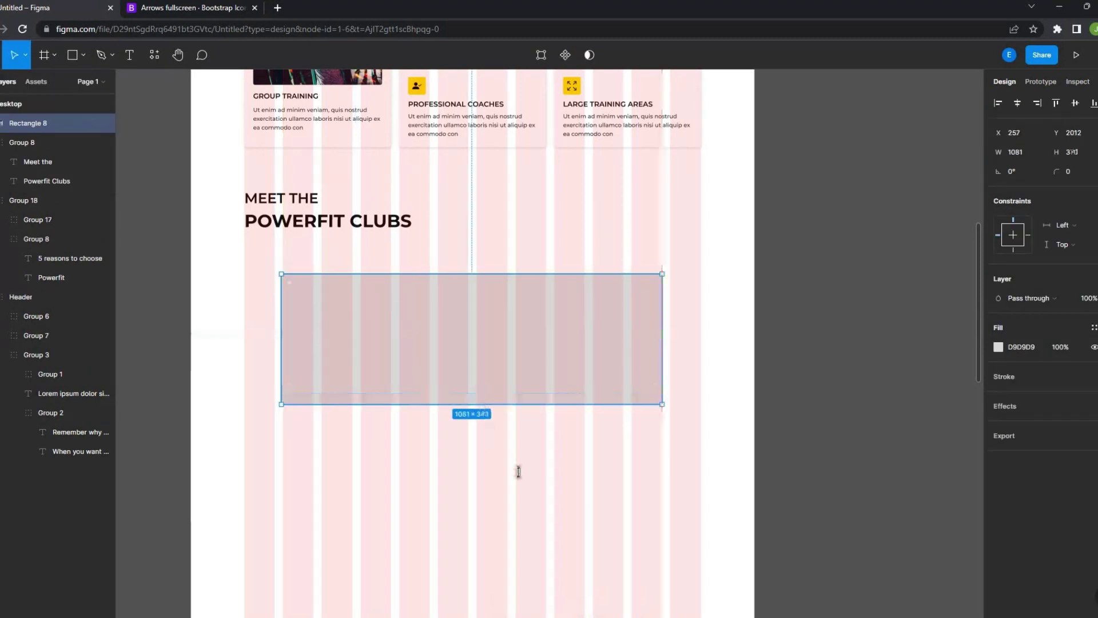
drag(518, 471, 525, 485)
click(1093, 405)
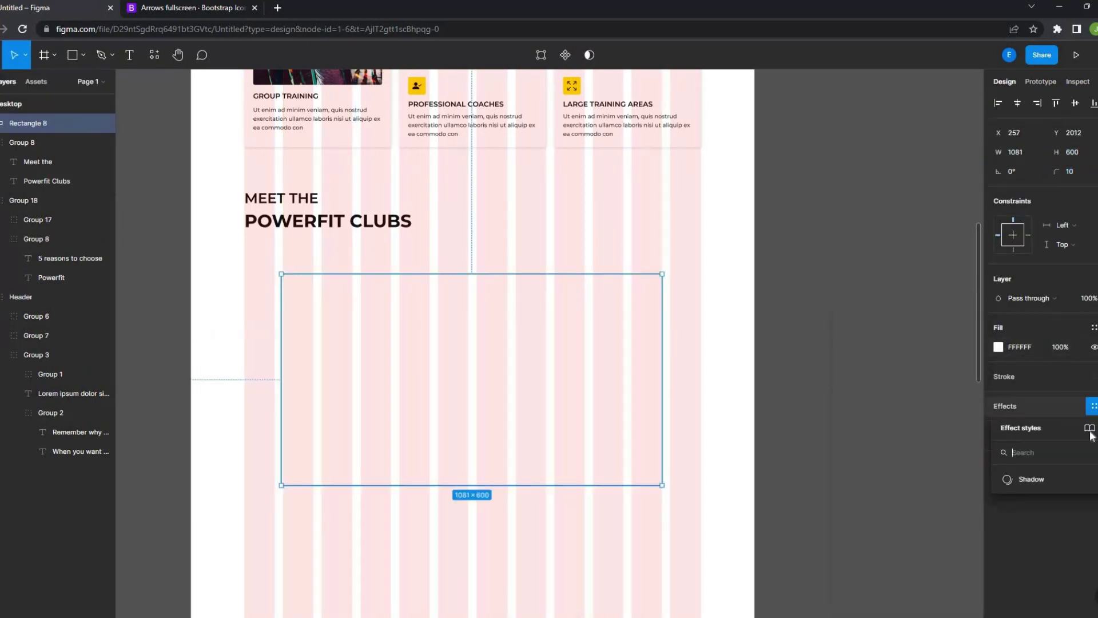
key(shift+g)
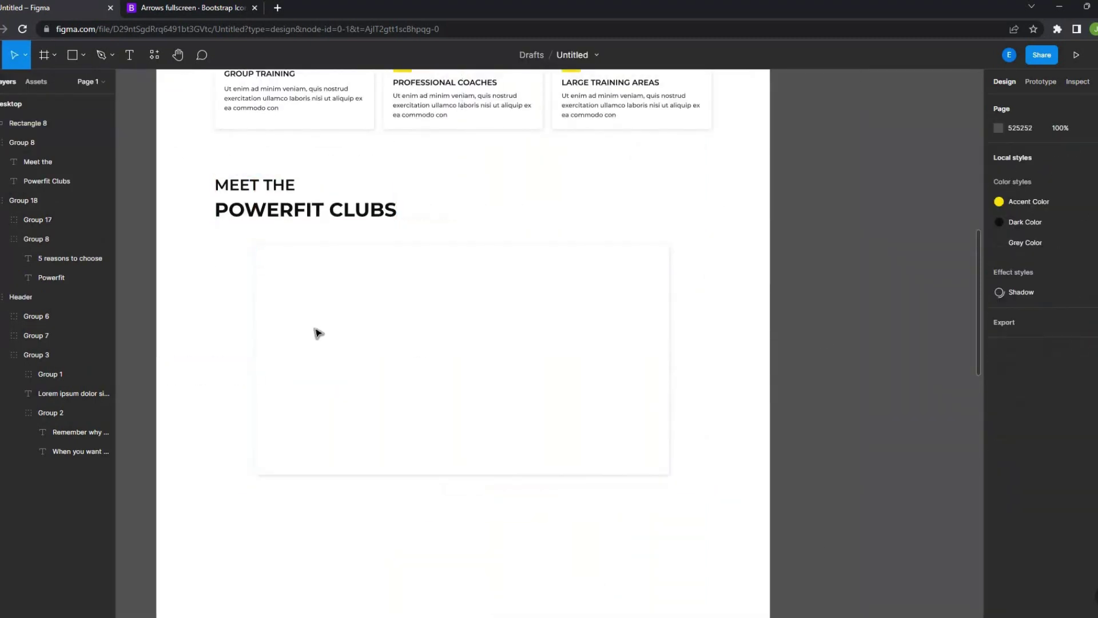
Draw a photo rectangle inside the card, sized to about 1031×550
scroll(314, 331, up, 2)
key(r)
drag(297, 290, 333, 313)
key(ctrl+v)
drag(281, 371, 241, 491)
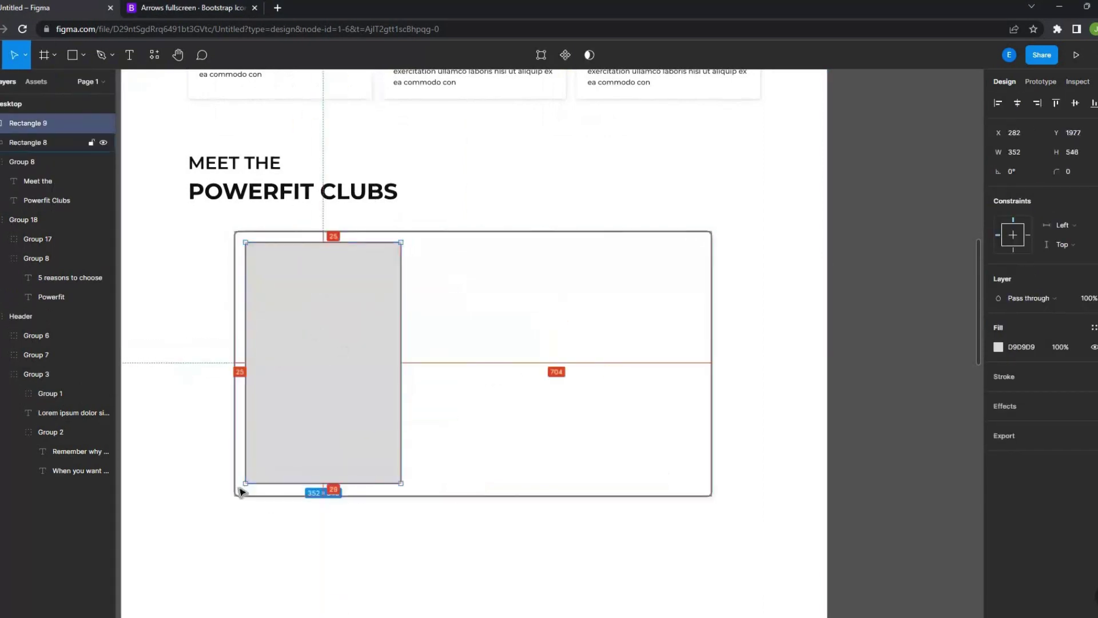
scroll(234, 434, up, 3)
scroll(234, 434, down, 3)
drag(561, 295, 621, 294)
scroll(544, 247, up, 3)
drag(543, 247, 544, 247)
Round the photo rectangle's corners and fill it with a gym photo from Unsplash
scroll(543, 247, down, 3)
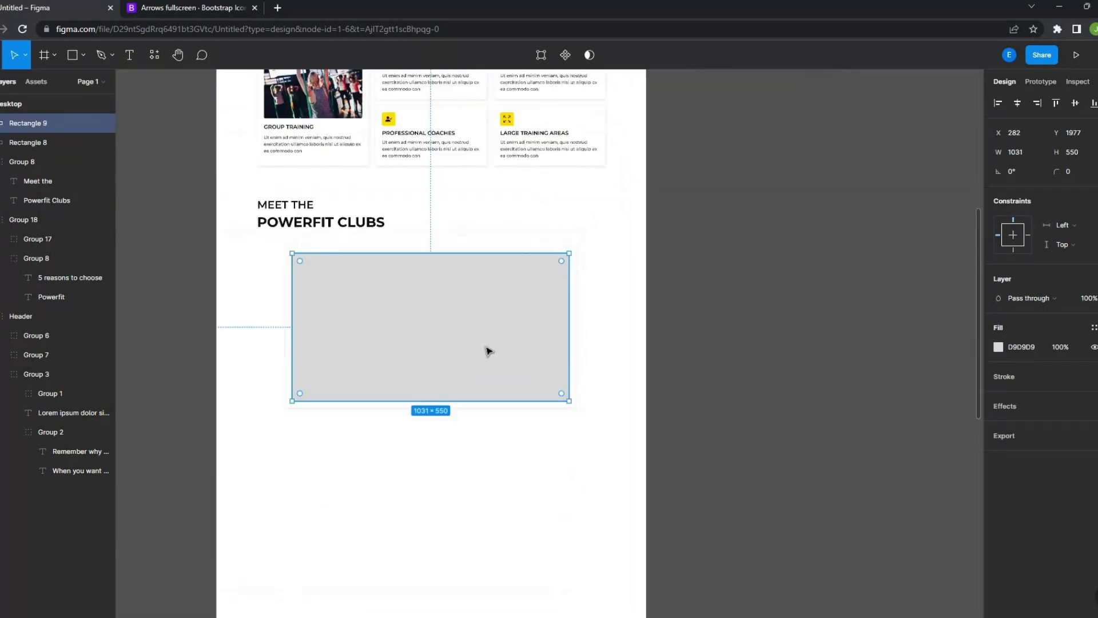
scroll(486, 348, up, 2)
click(1068, 171)
text(1)
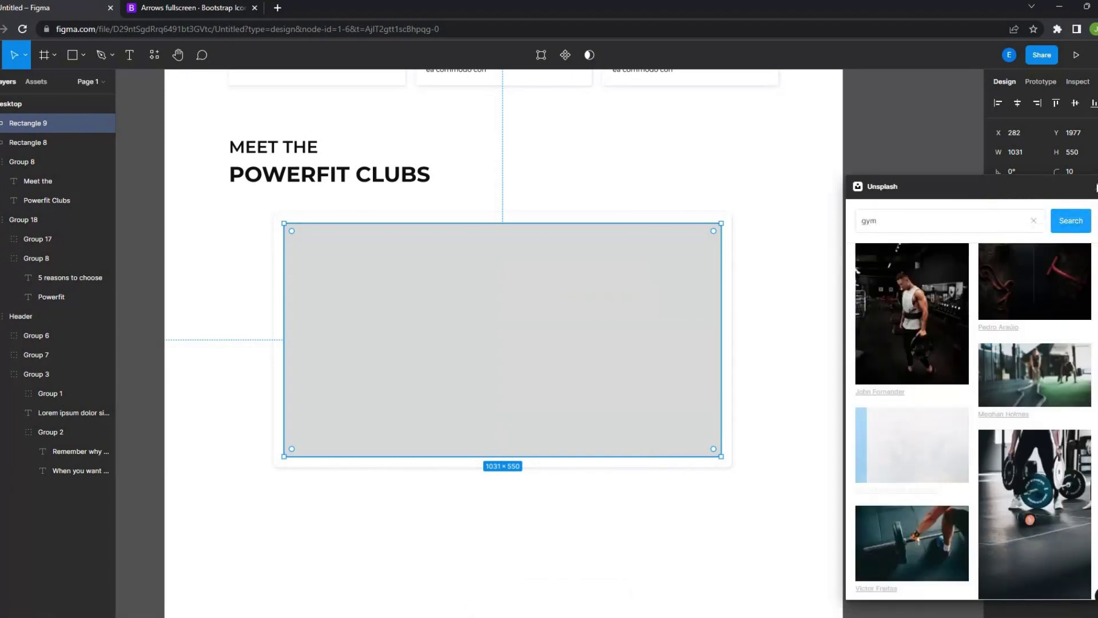
click(993, 294)
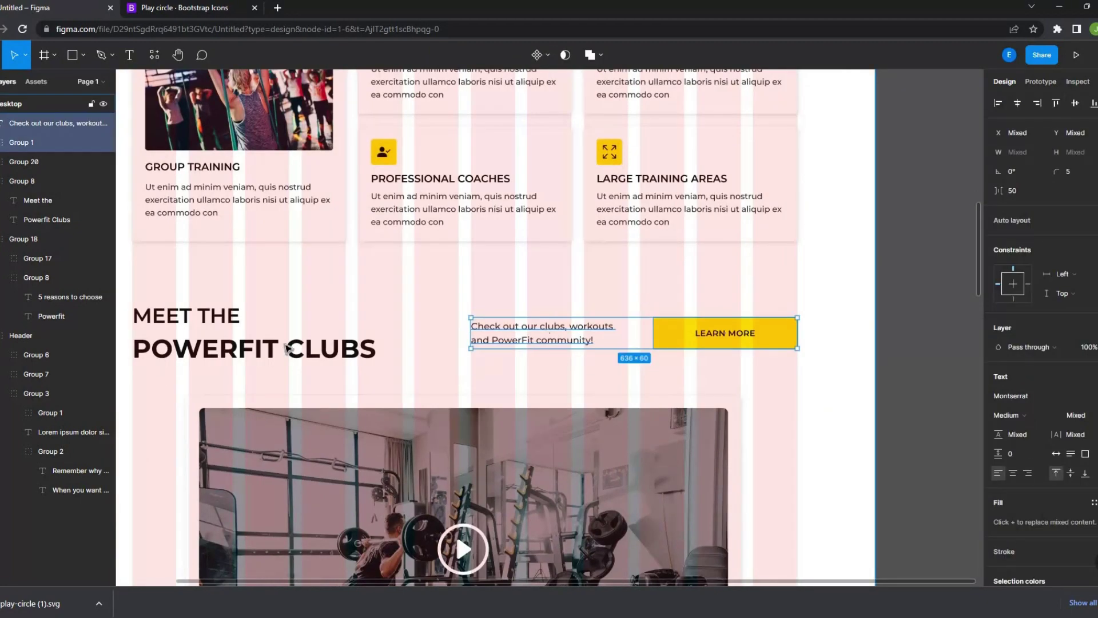
Group the clubs section elements together
key(ctrl+g)
click(808, 289)
key(ctrl+shift+4)
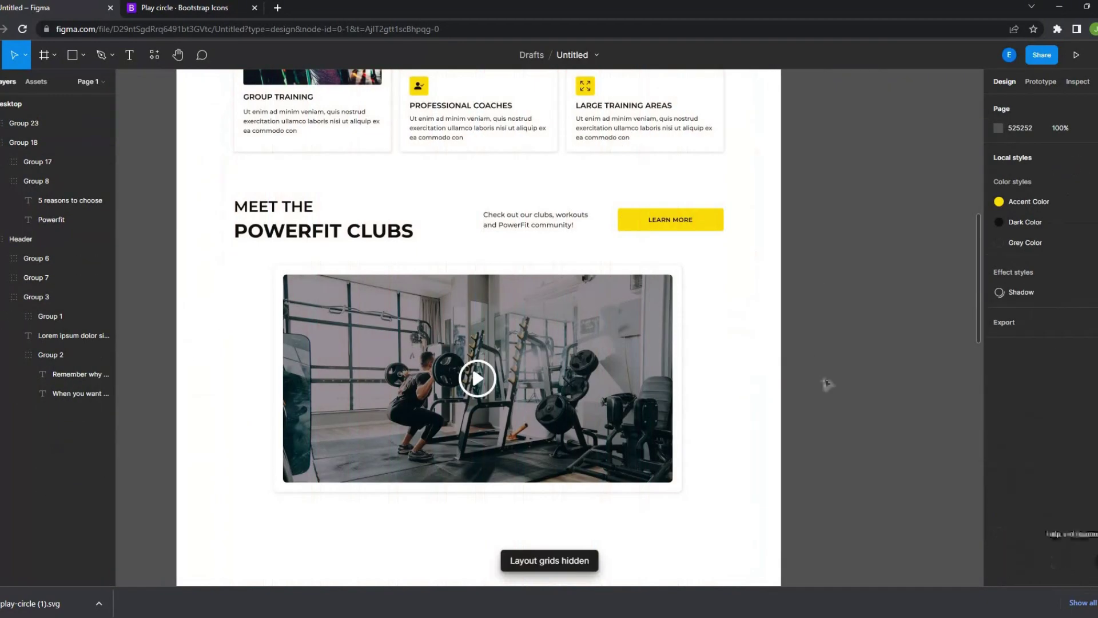
scroll(808, 289, down, 3)
scroll(796, 295, up, 3)
scroll(796, 295, down, 3)
Draw a 1600-wide yellow Accent Color band just below the gym video
key(r)
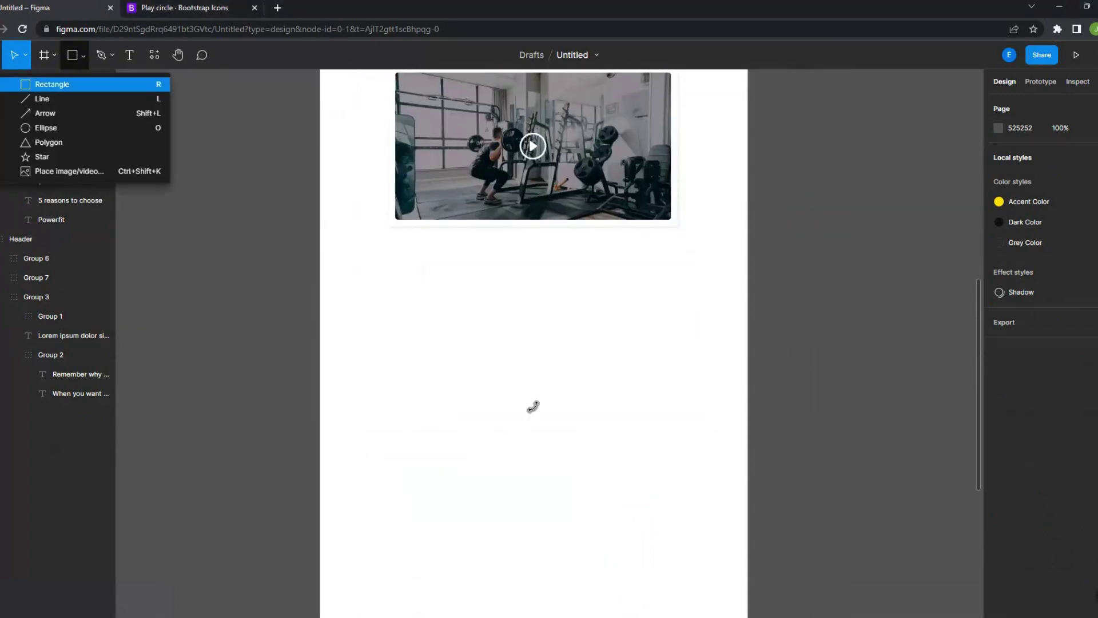
key(ctrl+shift+4)
drag(318, 273, 481, 380)
drag(481, 272, 704, 189)
scroll(704, 189, down, 3)
key(shift+Up)
key(shift+Up)
key(shift+Up)
key(Up)
key(Up)
key(Up)
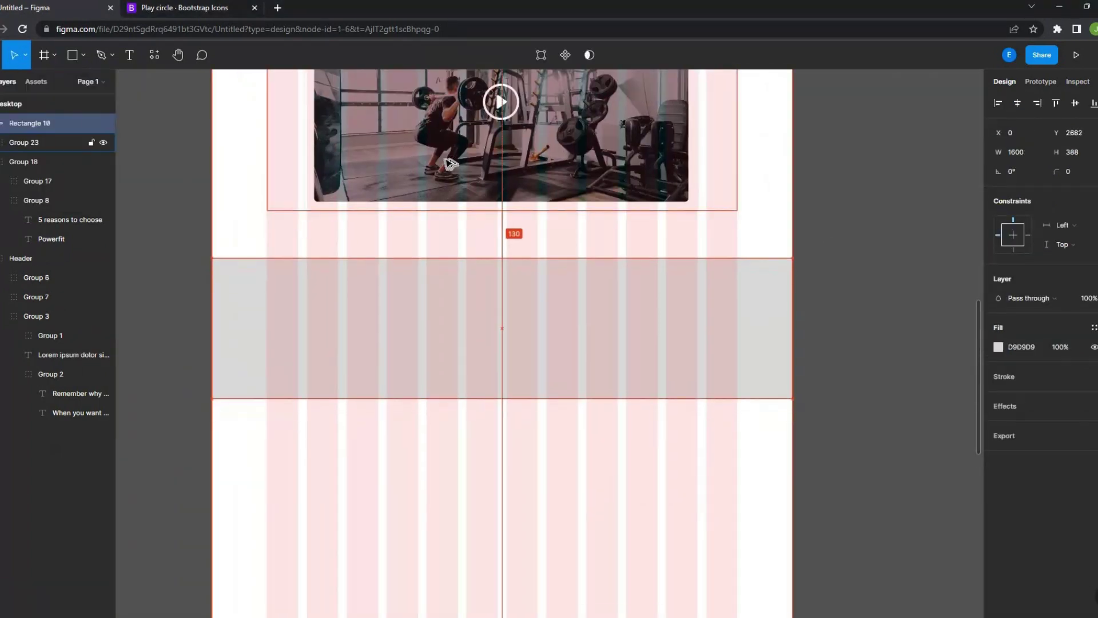
Paste a section heading onto the band and edit it to NOT CONVINCED ? USE THE FREE TRIAL
key(ctrl+v)
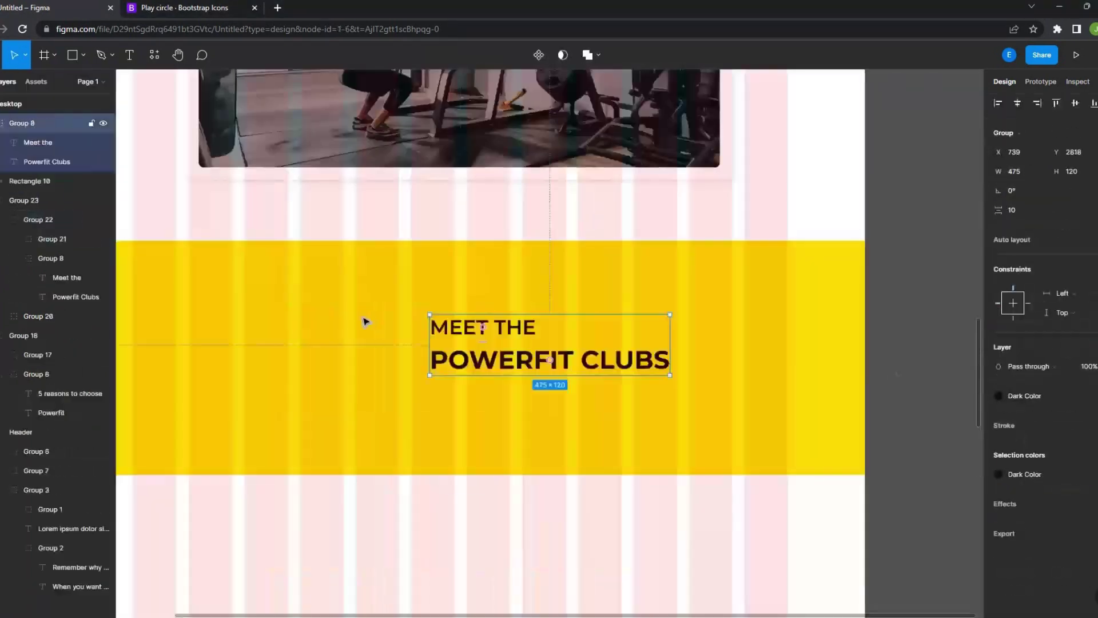
double_click(355, 293)
text(N)
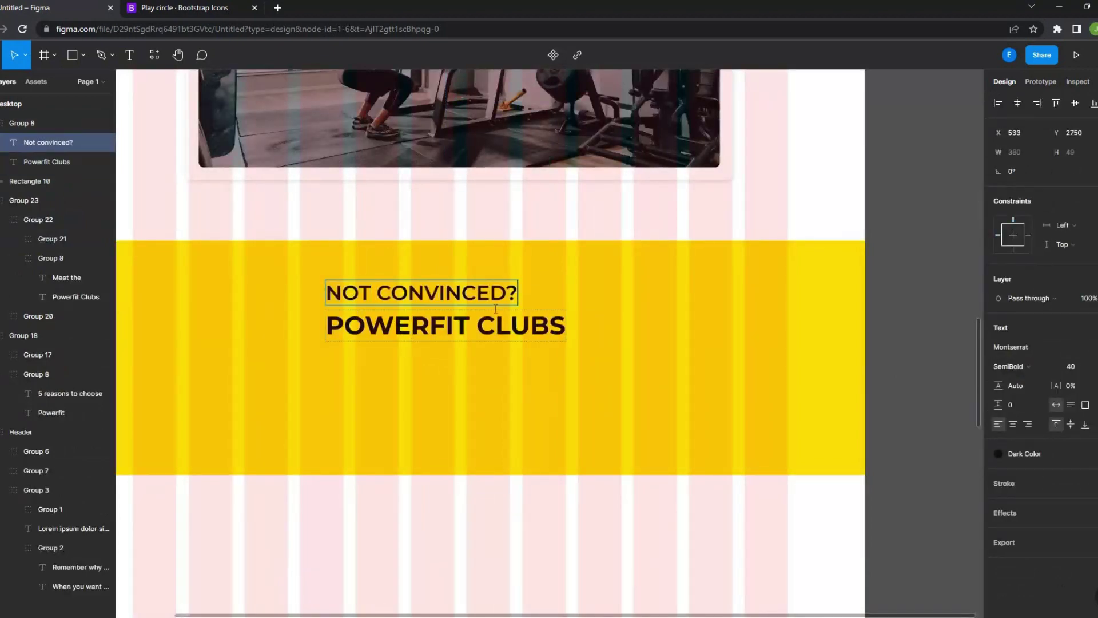
text( TRIAL)
key(Escape)
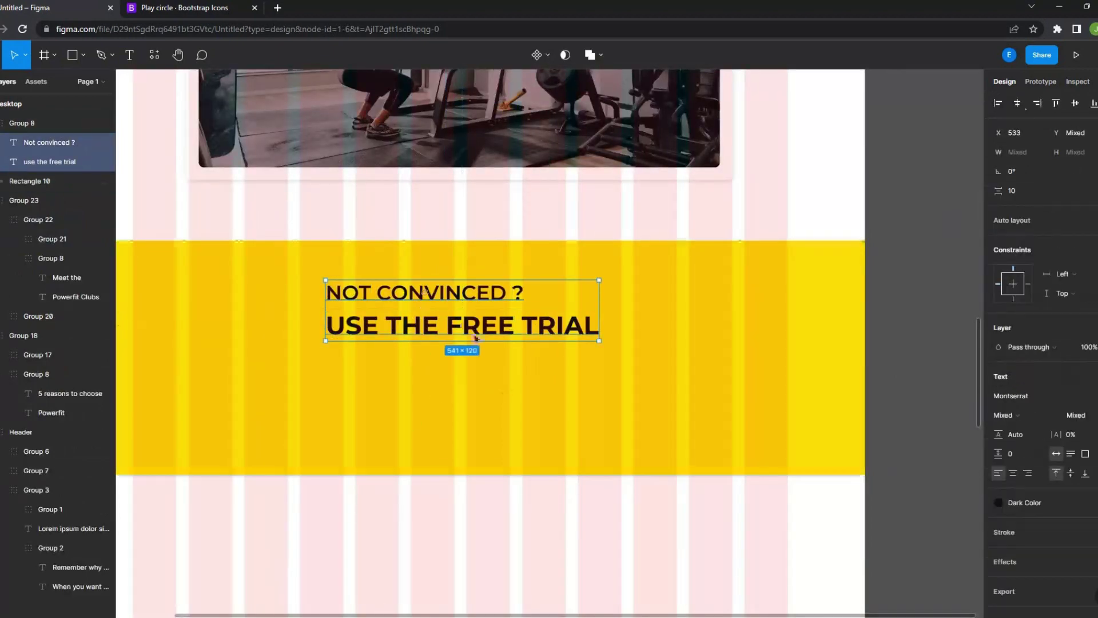
scroll(511, 334, down, 3)
key(Escape)
scroll(418, 261, down, 3)
scroll(372, 514, up, 5)
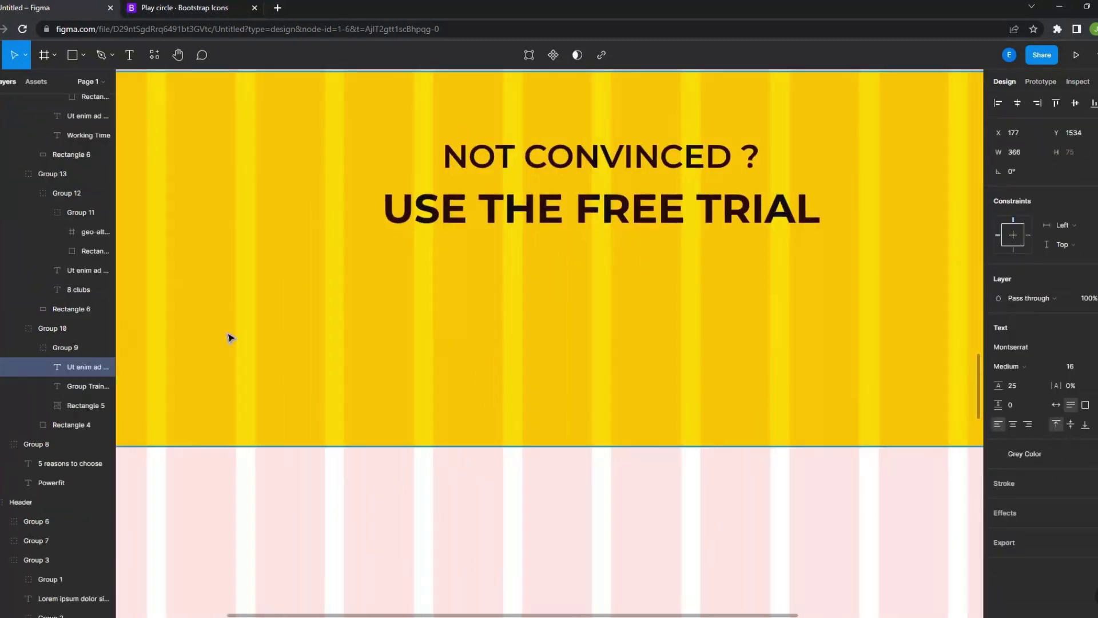
Paste a lorem ipsum paragraph under the banner heading
key(ctrl+v)
key(ctrl+z)
scroll(401, 389, down, 3)
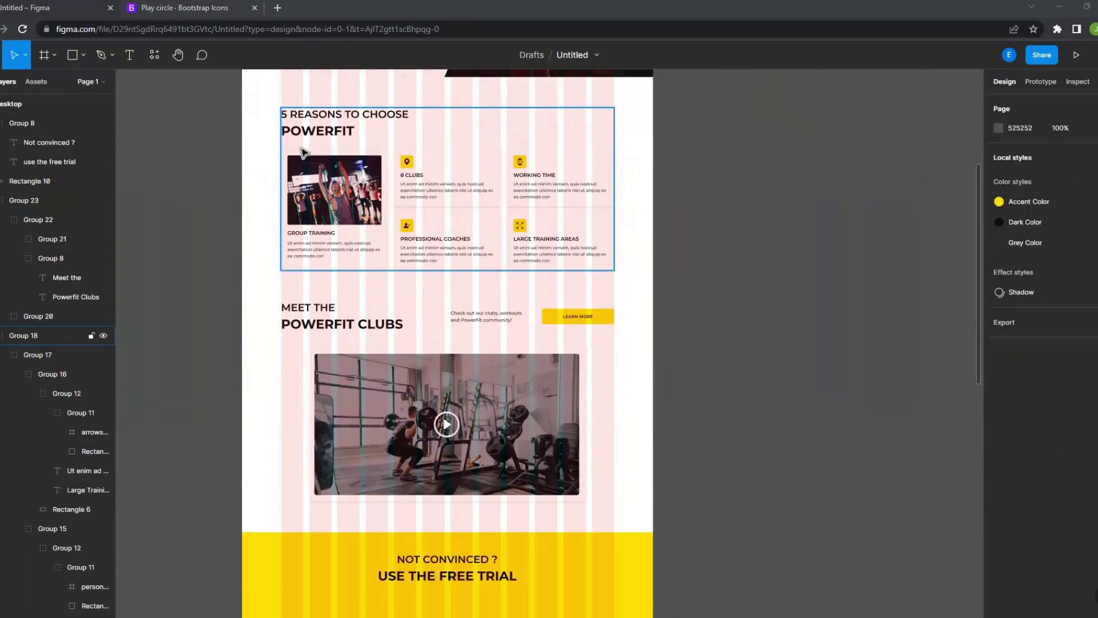
scroll(400, 389, up, 3)
key(ctrl+v)
scroll(458, 476, up, 2)
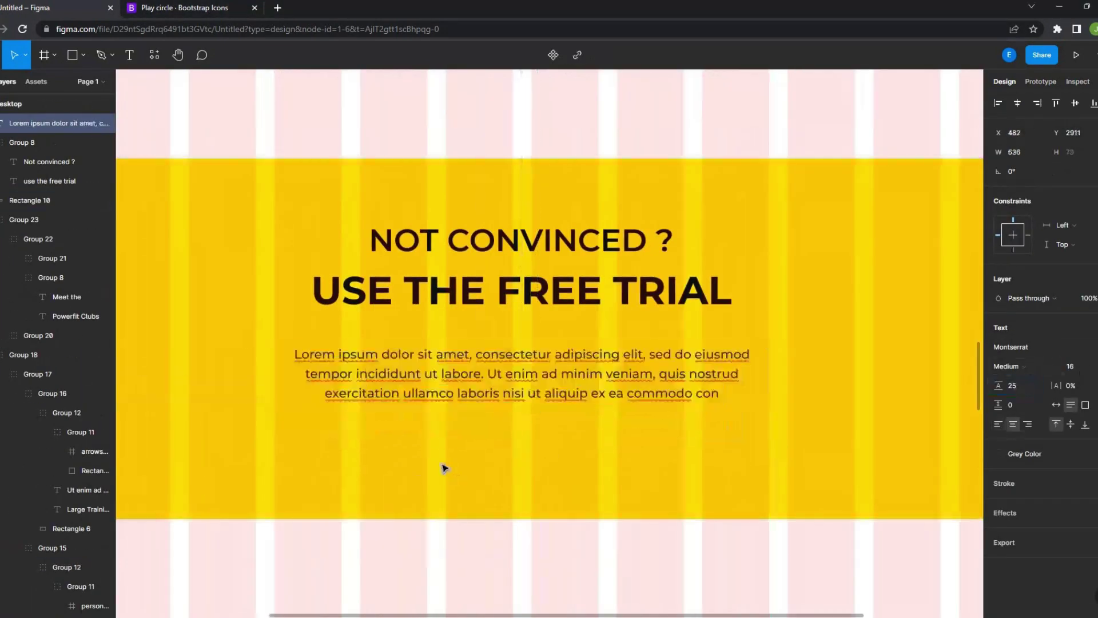
scroll(444, 467, down, 3)
key(Escape)
key(ctrl+shift+4)
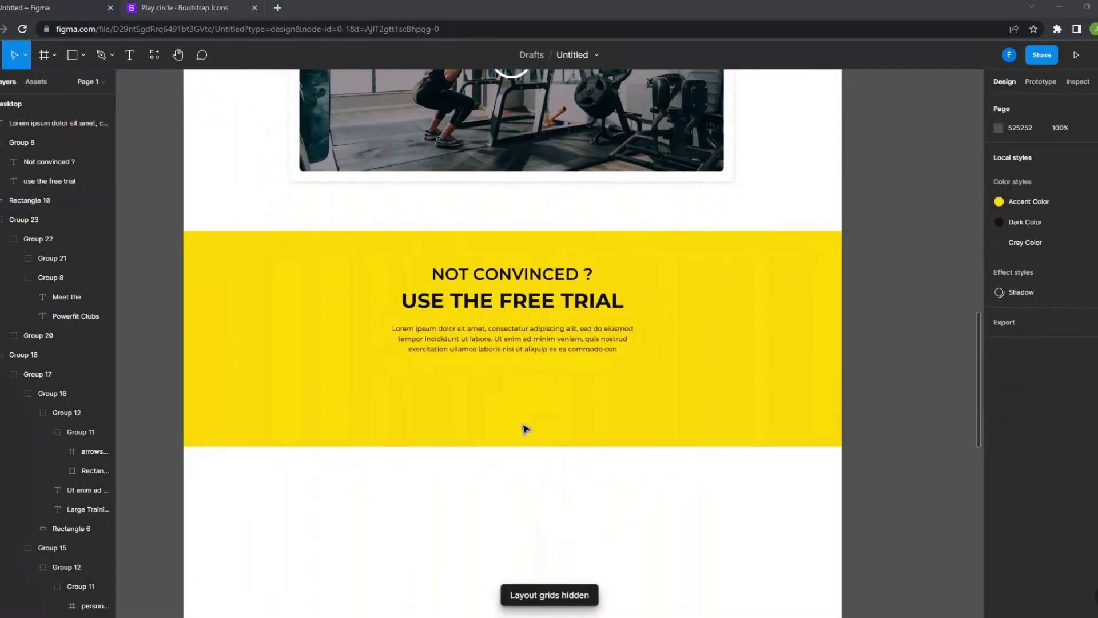
scroll(515, 400, up, 3)
Draw a white email field below the paragraph with placeholder text 'Your Email'
key(r)
drag(296, 354, 568, 397)
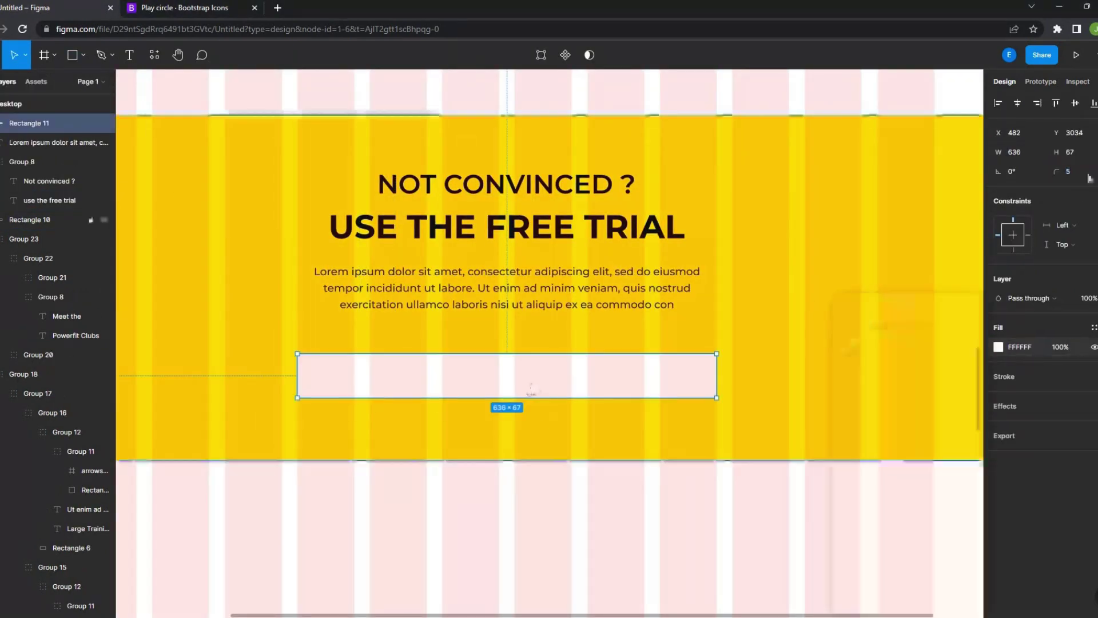
scroll(732, 319, up, 3)
drag(572, 223, 412, 372)
text(Your Email)
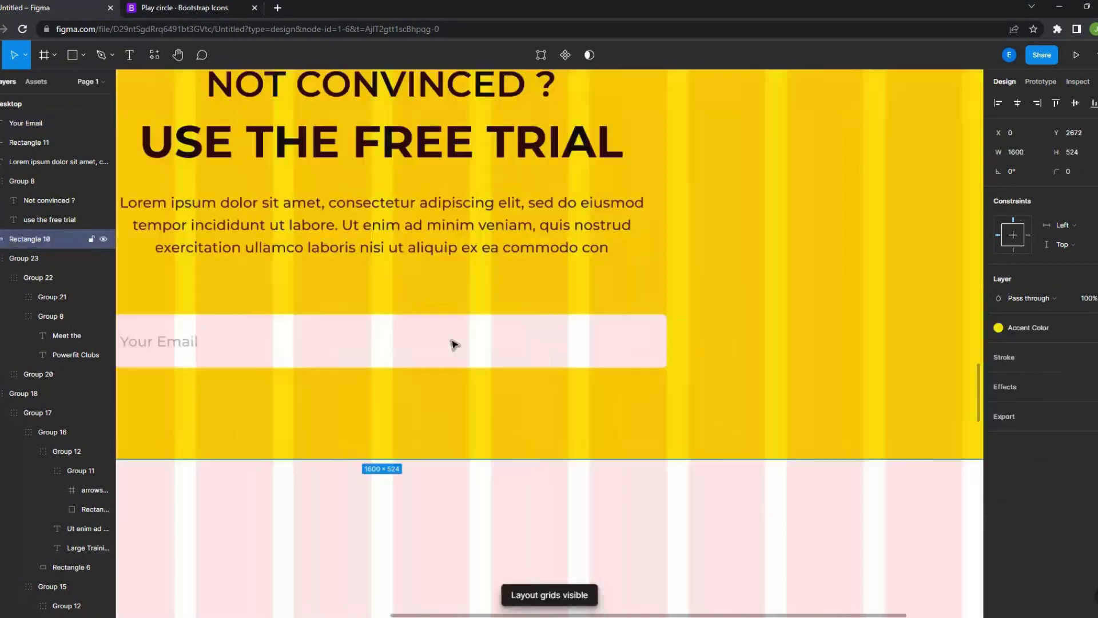
scroll(454, 343, down, 2)
click(425, 350)
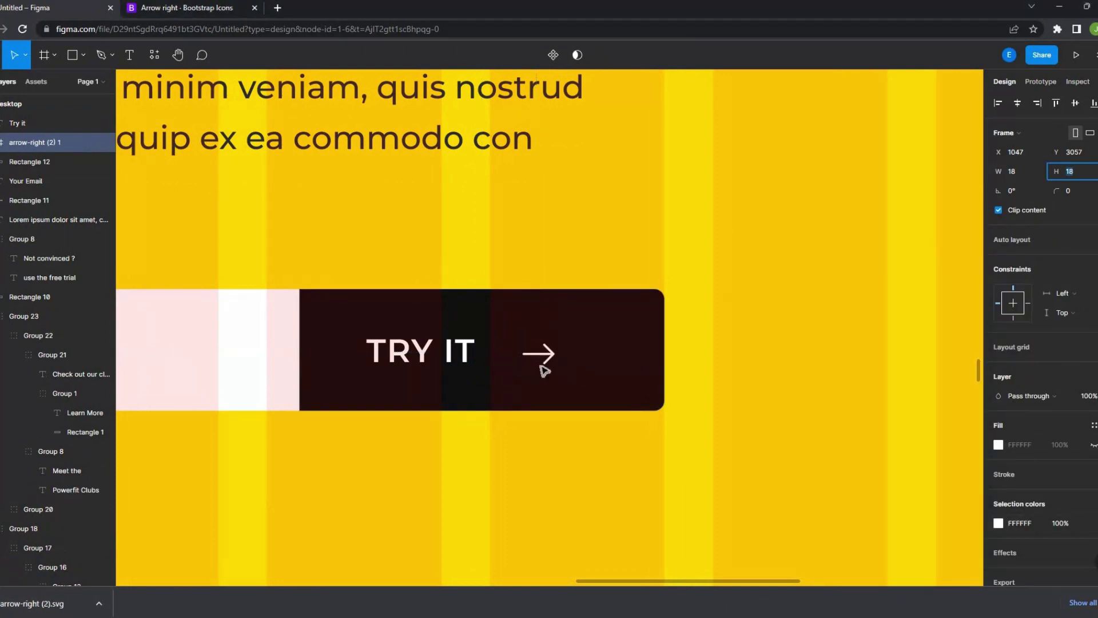
Group the TRY IT label and arrow with the dark button, then with the email field
key(ctrl+g)
scroll(543, 355, down, 1)
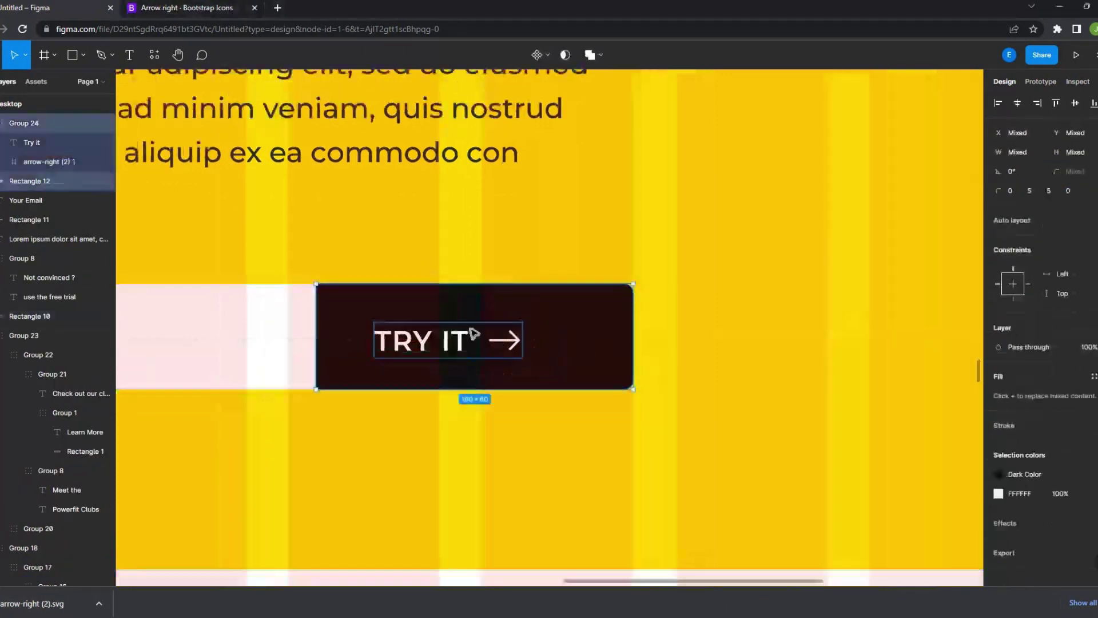
click(571, 239)
key(ctrl+shift+4)
scroll(676, 348, down, 3)
click(677, 348)
shift+click(402, 348)
key(ctrl+g)
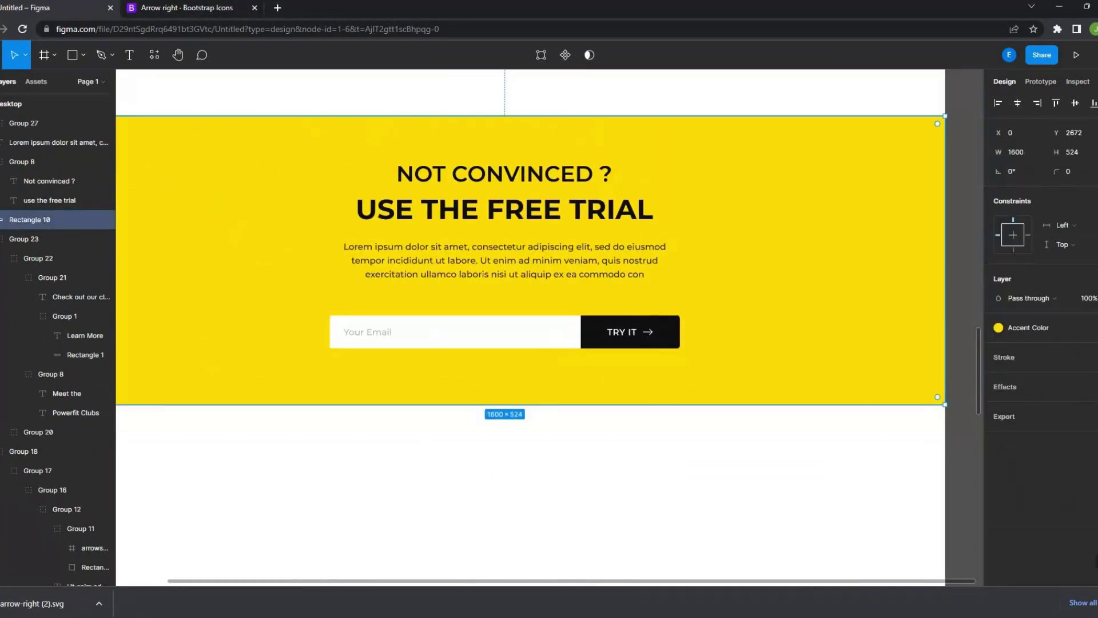
Group the trial text with the email form, then the whole yellow banner with its contents
scroll(526, 265, up, 2)
scroll(458, 457, down, 2)
key(ctrl+g)
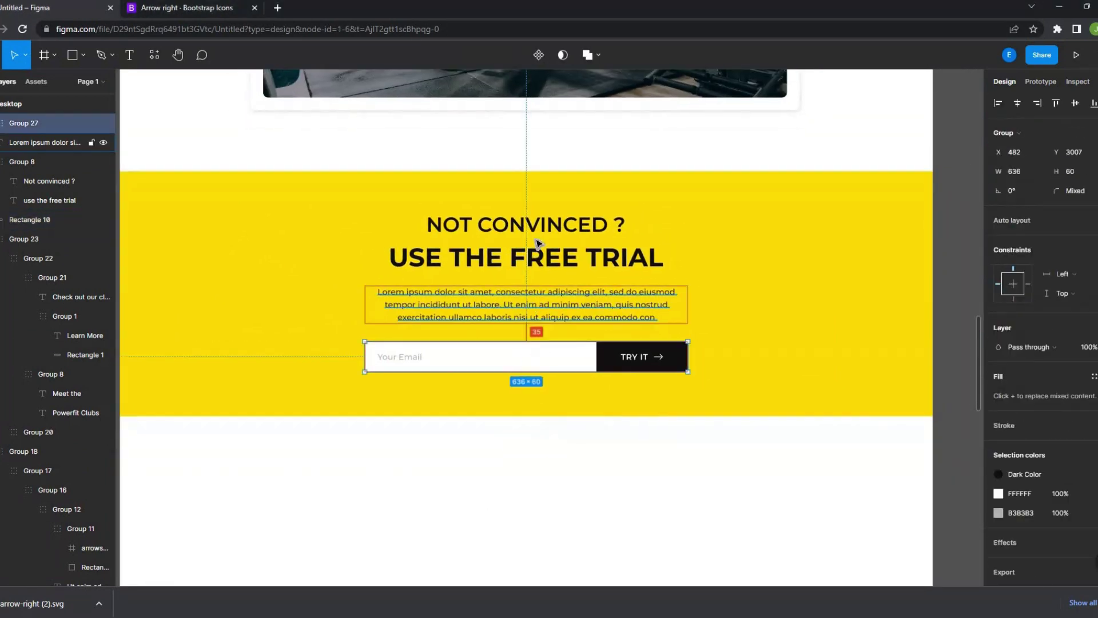
click(522, 422)
scroll(520, 411, up, 3)
scroll(480, 321, down, 3)
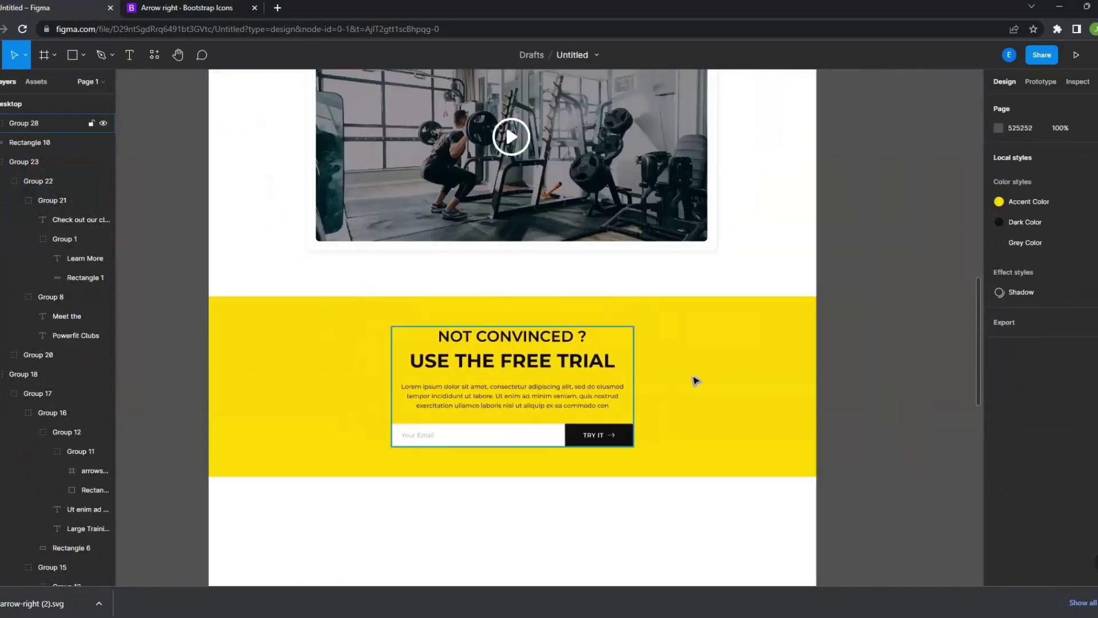
key(ctrl+g)
click(887, 367)
scroll(887, 368, down, 1)
scroll(748, 314, down, 2)
Copy the Meet the PowerFit Clubs heading group and paste it below the trial banner
click(377, 240)
key(ctrl+c)
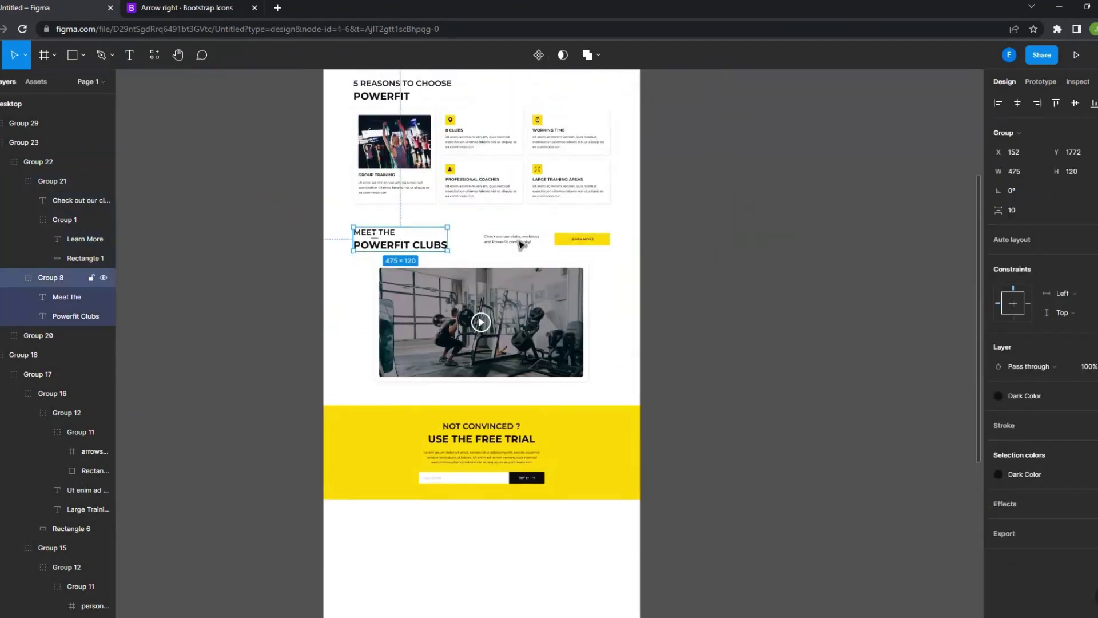
scroll(467, 344, up, 2)
key(ctrl+v)
scroll(345, 287, up, 3)
scroll(345, 287, up, 2)
Retitle the copy CHECH OUT OUR TRAINING SELECTION and review its outlined LEARN MORE button
double_click(343, 280)
text(Chech o)
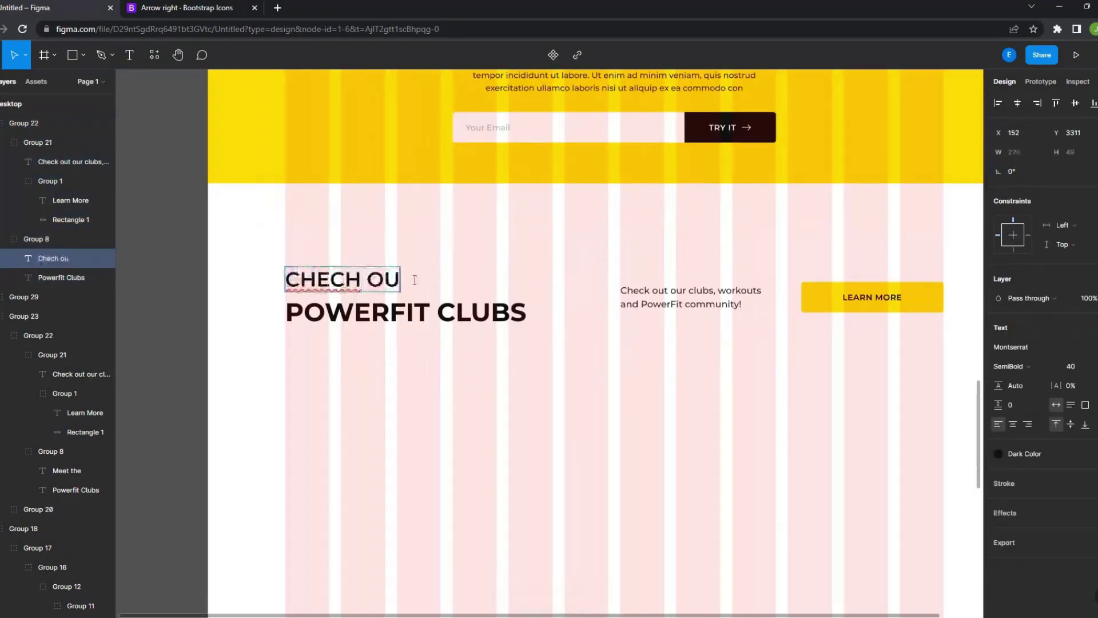
key(Escape)
drag(456, 418, 275, 428)
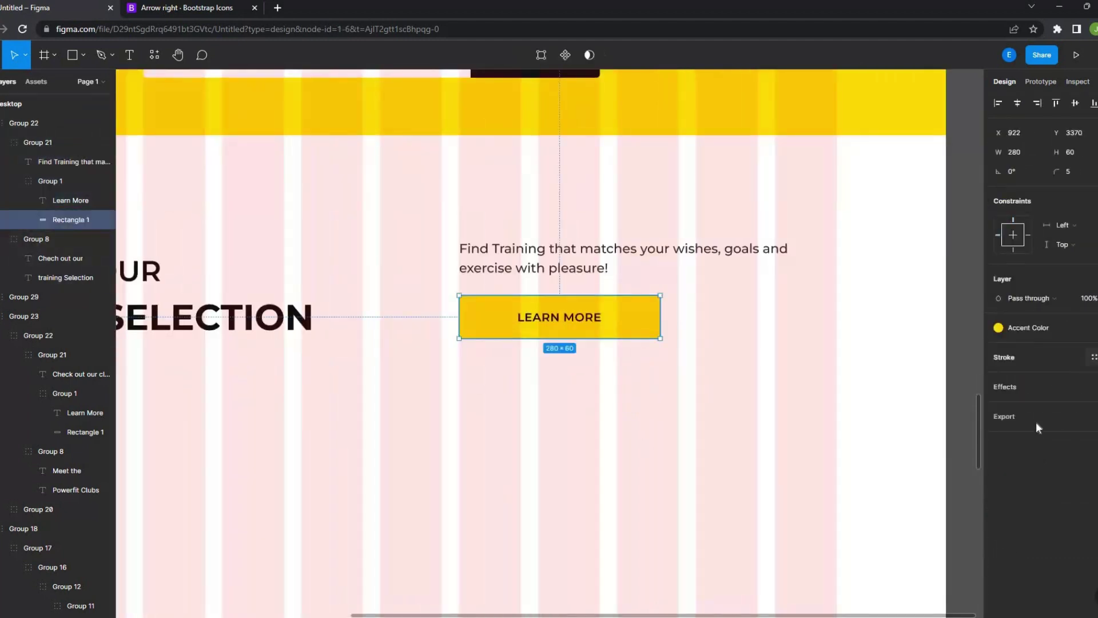
click(609, 427)
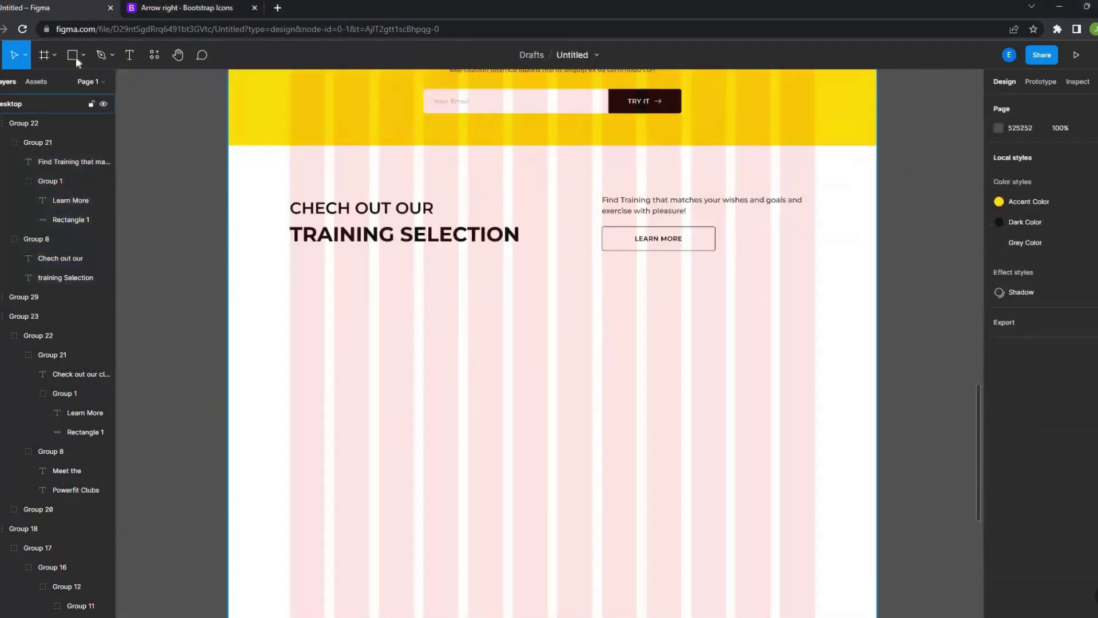
Draw a grey placeholder, duplicate it, and fill the first with an Unsplash 'yoga' photo
click(73, 55)
drag(286, 313, 402, 401)
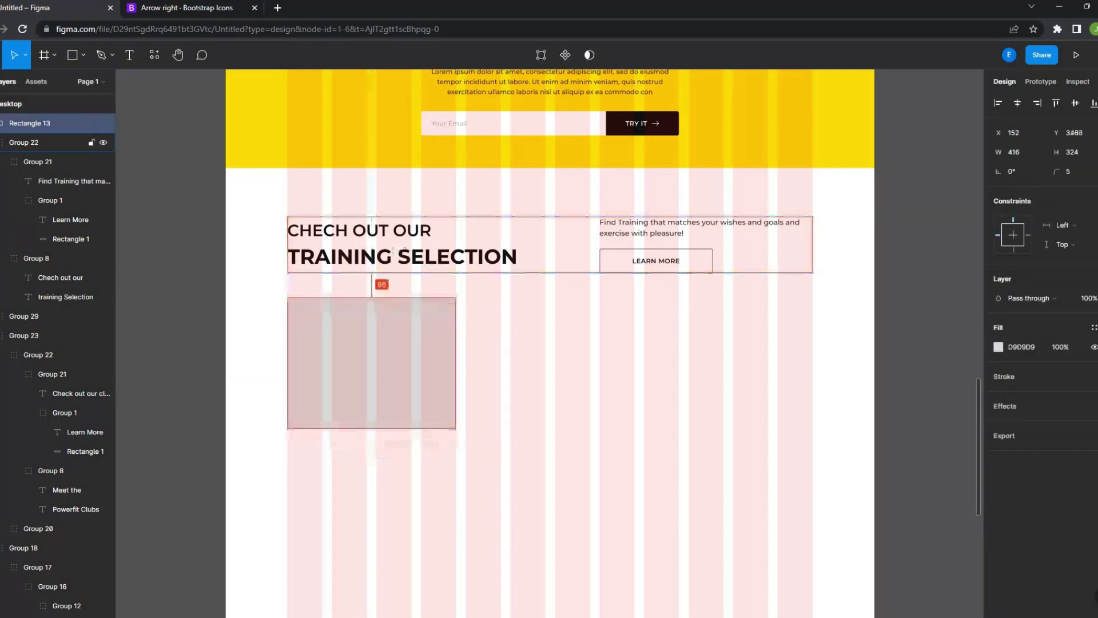
drag(368, 370, 531, 366)
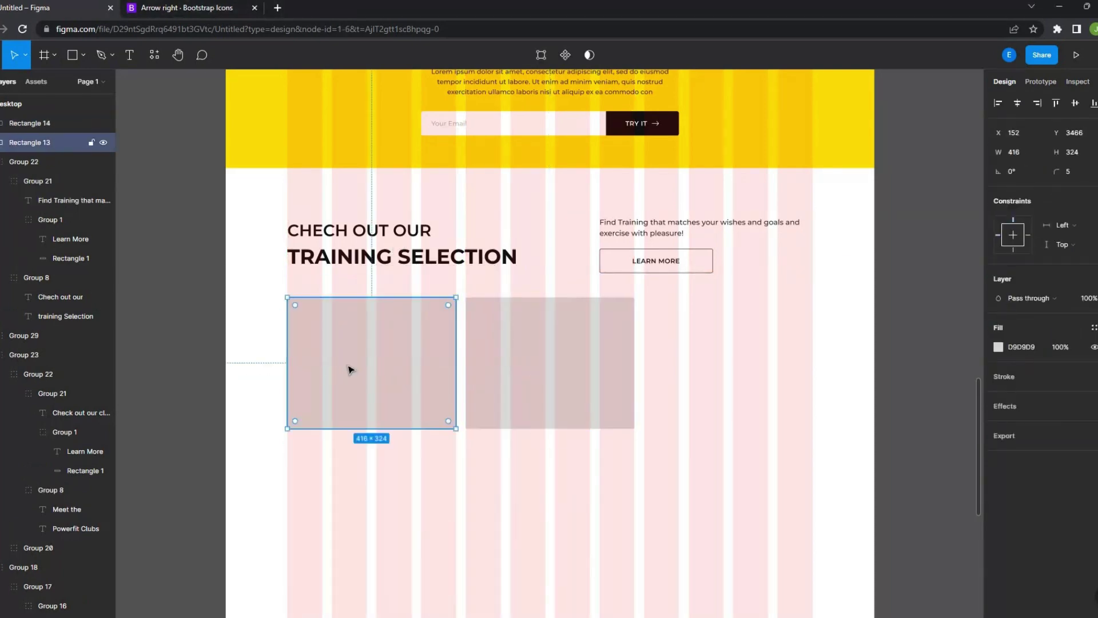
right_click(350, 370)
click(538, 525)
text(yoga)
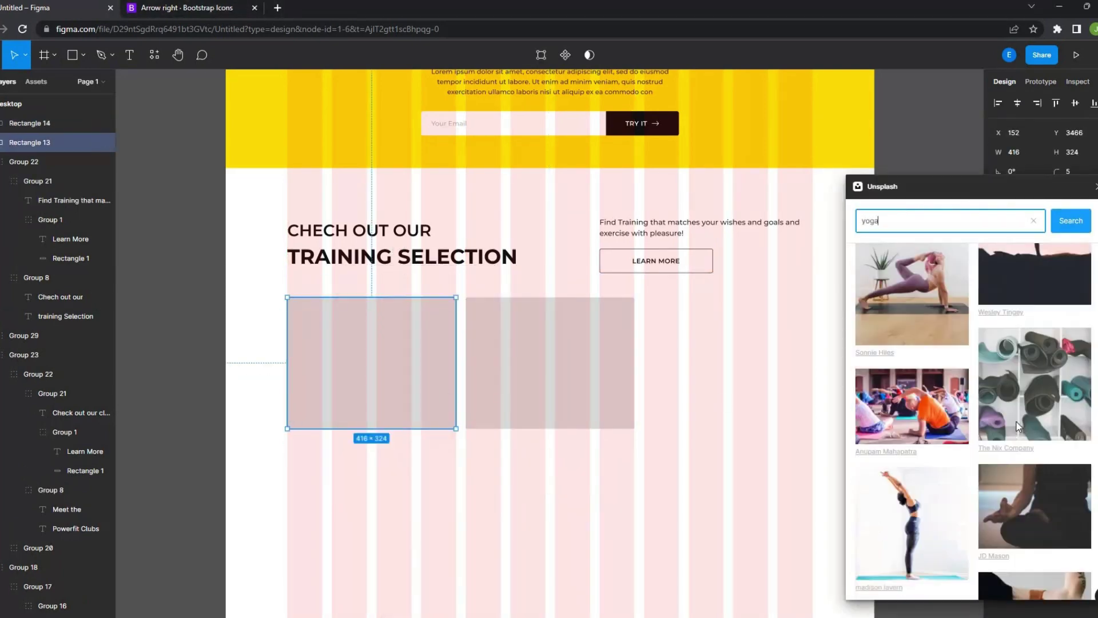
click(912, 406)
click(329, 479)
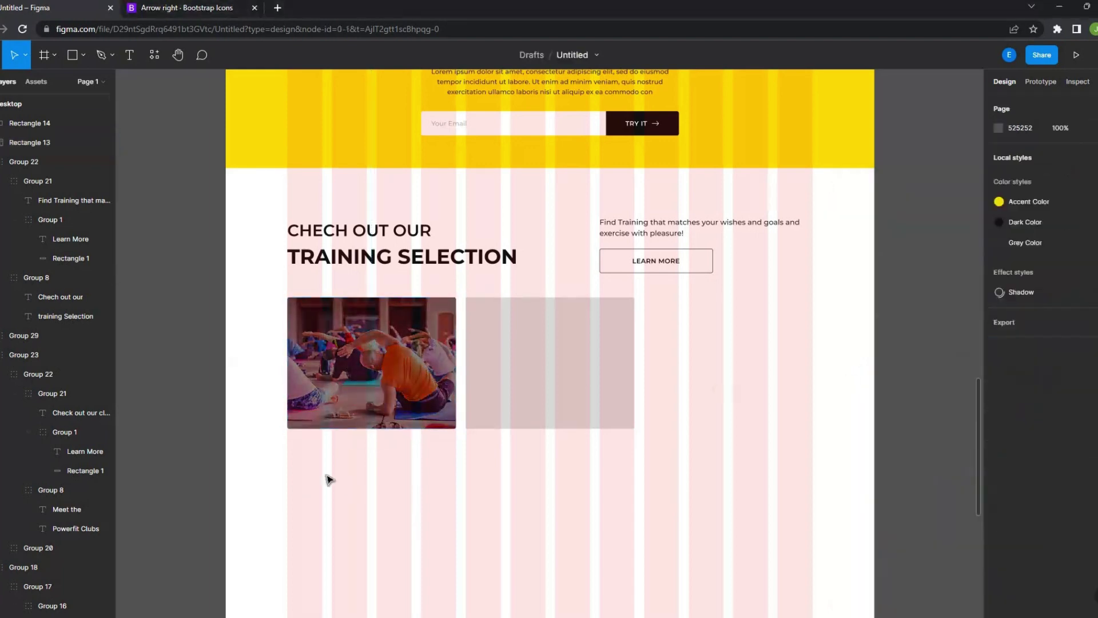
Add a bold, size-26 YOGA label on the yoga photo and group them
key(ctrl+shift+4)
scroll(335, 338, up, 2)
drag(343, 139, 343, 338)
click(998, 473)
text(YOGA)
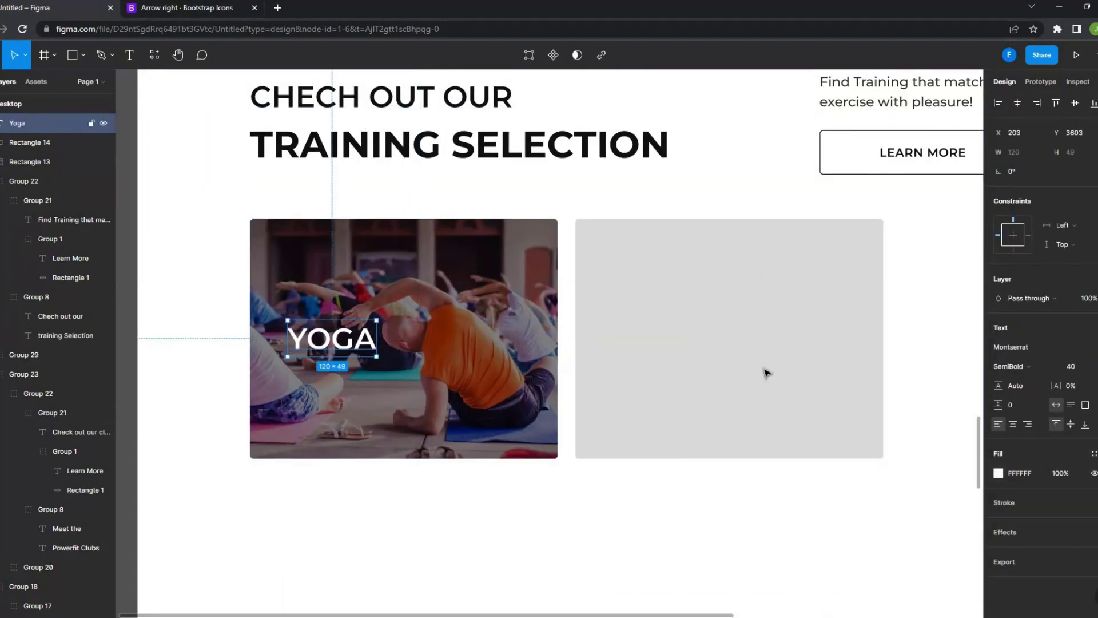
click(1012, 366)
click(1077, 366)
text(26)
key(Return)
scroll(408, 500, up, 1)
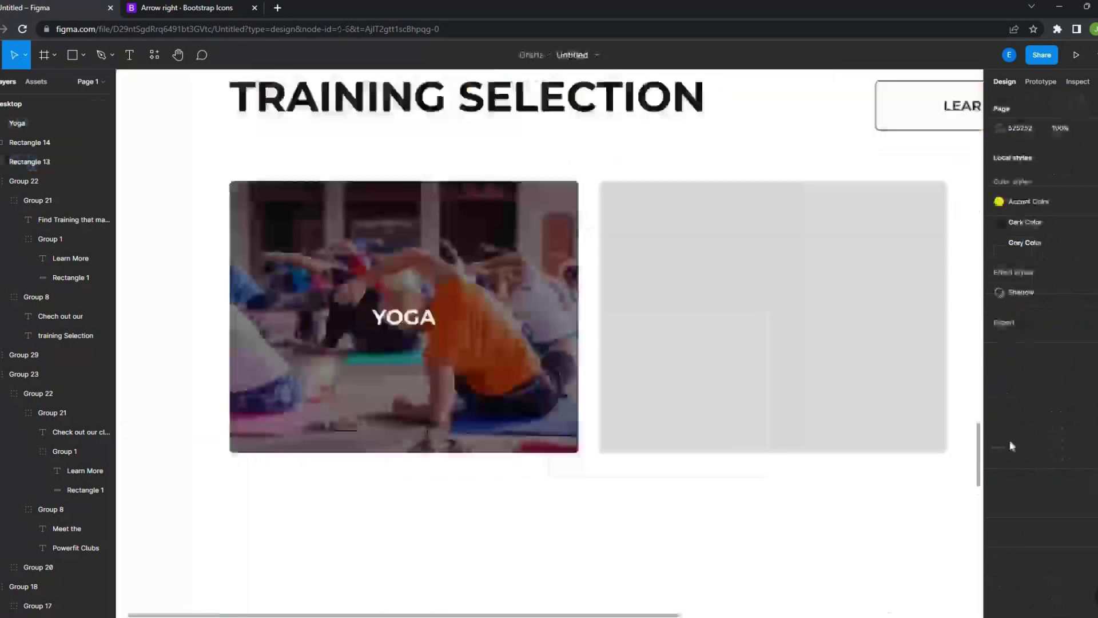
click(404, 316)
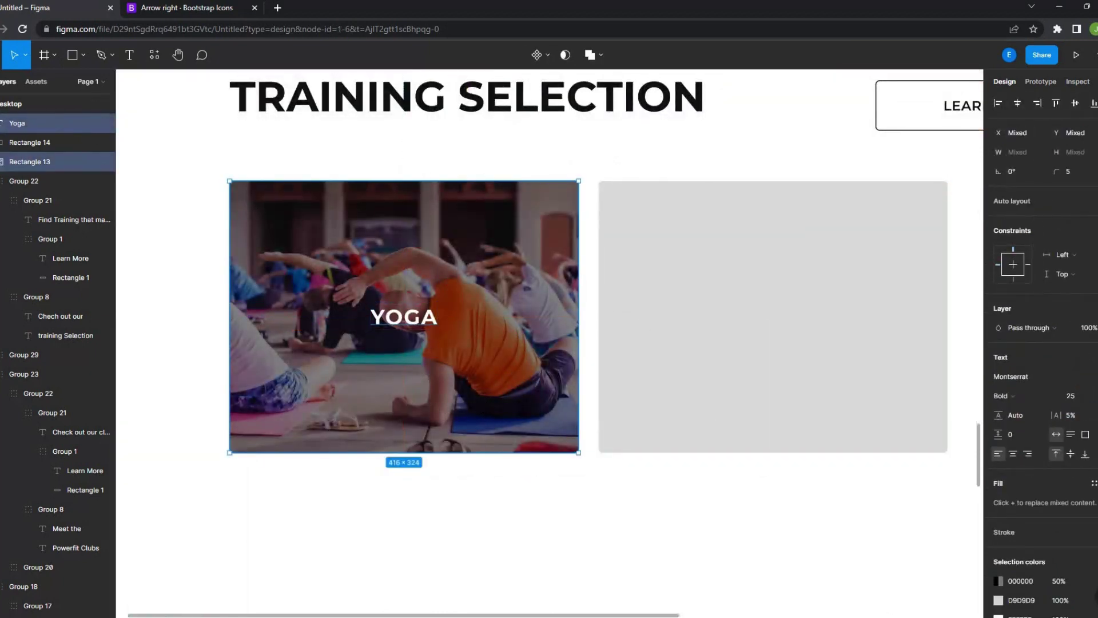
key(ctrl+g)
key(ctrl+shift+4)
scroll(649, 399, down, 3)
Duplicate grey placeholders to fill the remaining grid tiles
drag(513, 358, 689, 358)
mouse_move(728, 294)
mouse_down()
mouse_move(381, 446)
mouse_move(524, 520)
mouse_move(693, 517)
mouse_up()
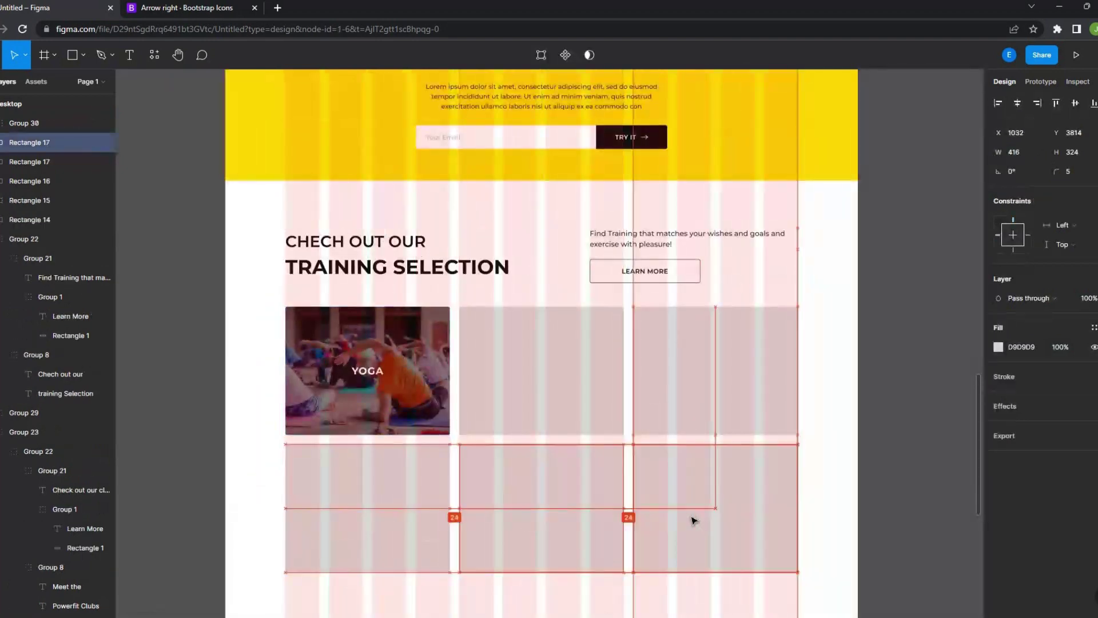
key(ctrl+shift+4)
scroll(639, 515, down, 1)
Search Unsplash for 'group training' and fill the bottom-left and top-middle tiles
key(ctrl+alt+p)
text(group training)
key(Return)
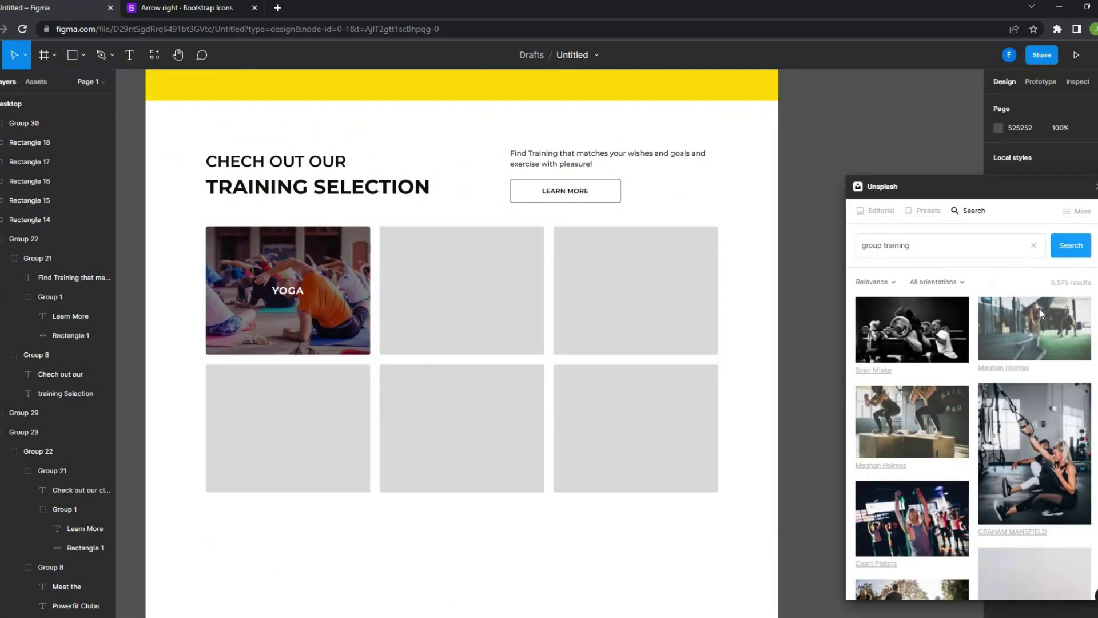
scroll(1038, 310, down, 3)
click(904, 434)
scroll(912, 423, down, 5)
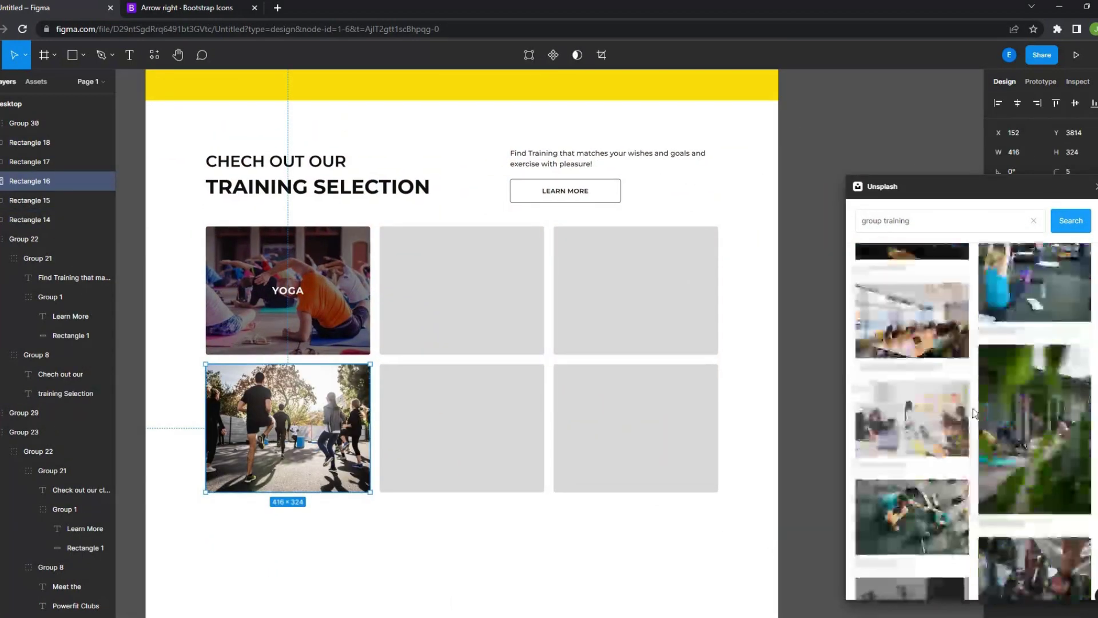
click(462, 290)
click(931, 406)
Fill the remaining tiles with dance, women exercising and weight training photos
click(634, 429)
click(976, 418)
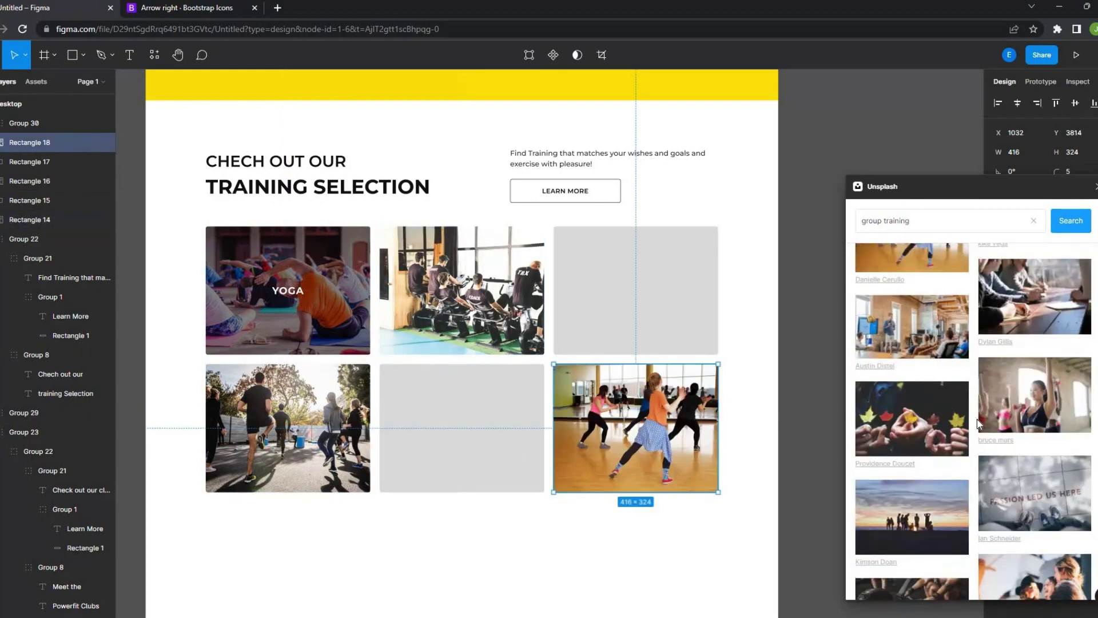
click(635, 290)
click(909, 450)
scroll(908, 445, down, 3)
scroll(908, 445, down, 3)
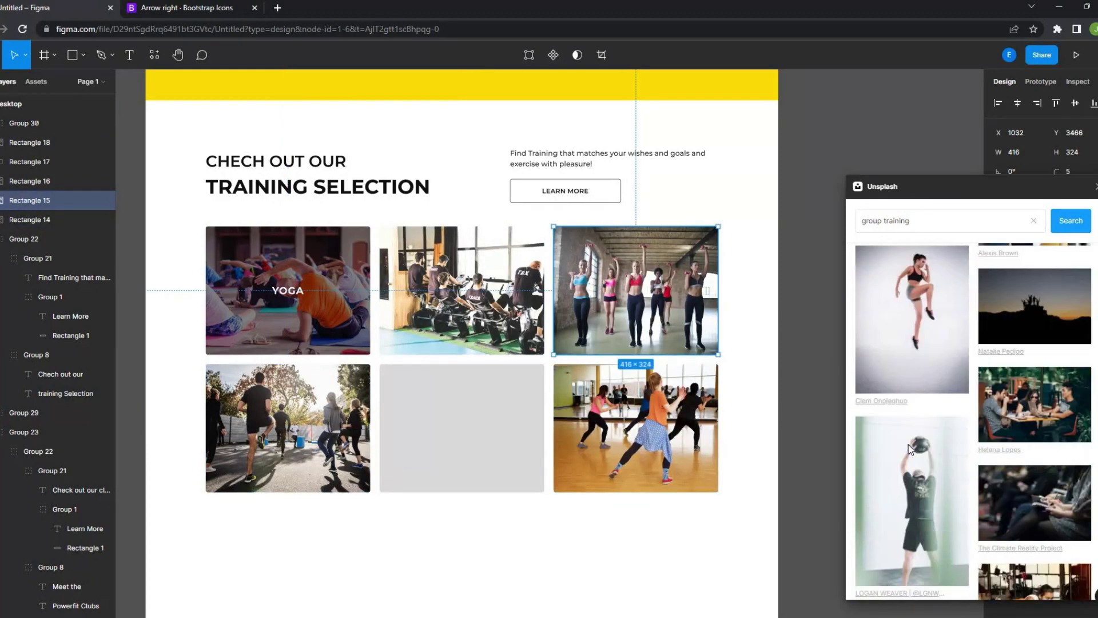
scroll(908, 444, down, 3)
click(461, 429)
click(1035, 346)
key(Escape)
Apply the Shadow effect style to the photo tiles and group the training section
click(320, 274)
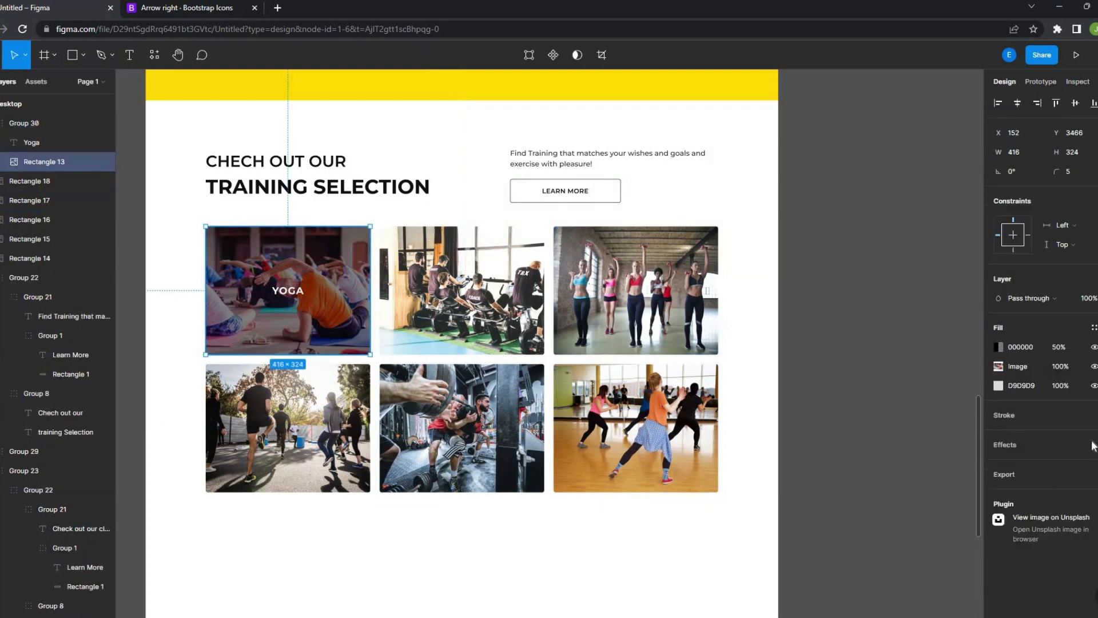
click(400, 263)
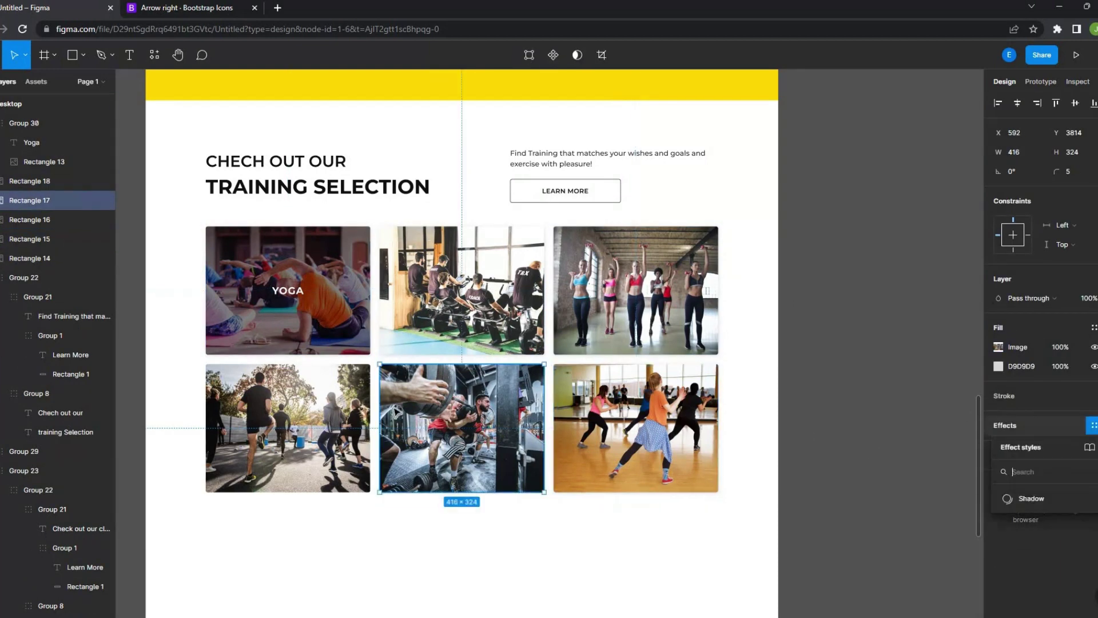
key(Escape)
scroll(396, 411, down, 3)
key(ctrl+g)
Draw a full-width 1600 rectangle below the photo grid
key(Escape)
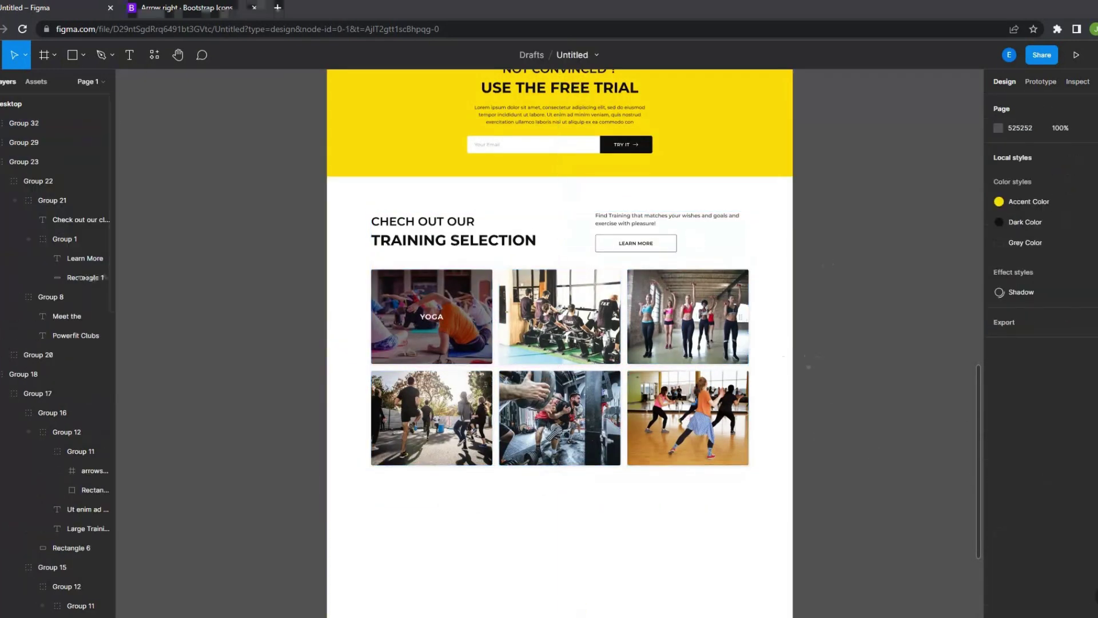
scroll(549, 343, down, 3)
scroll(549, 343, up, 3)
scroll(549, 343, down, 5)
key(r)
drag(326, 362, 470, 489)
key(ctrl+shift+4)
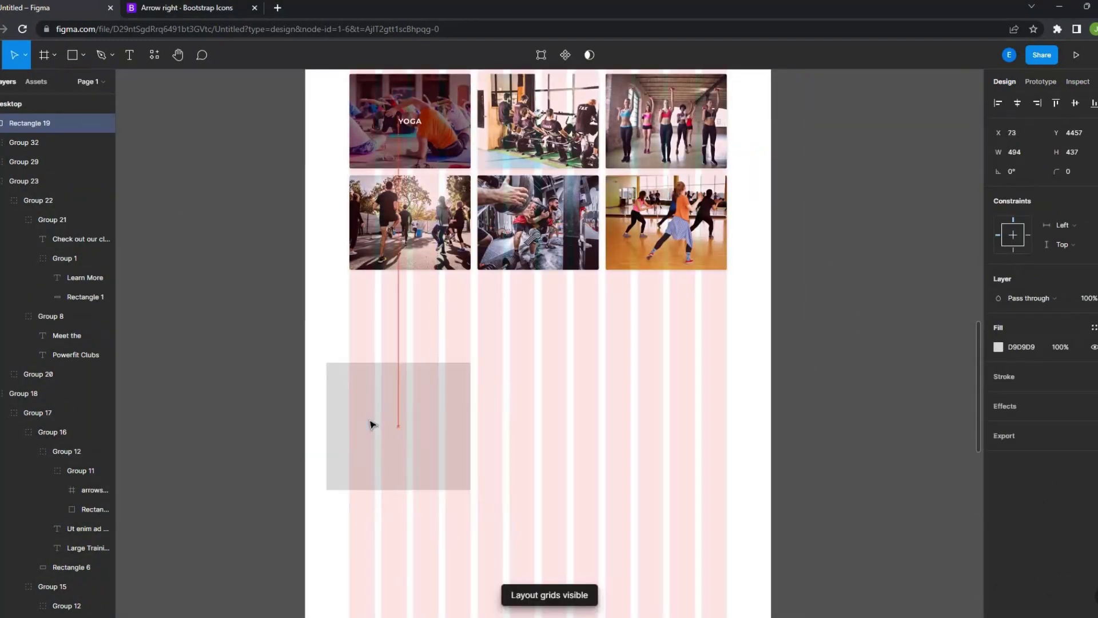
drag(470, 425, 771, 426)
Edit the heading to FIND THE MOST COMFORTABLE FOR YOU / POWERFIT CLUB
scroll(549, 343, down, 3)
key(shift+Up)
key(shift+Up)
key(shift+Up)
key(shift+Up)
key(shift+Up)
key(shift+Up)
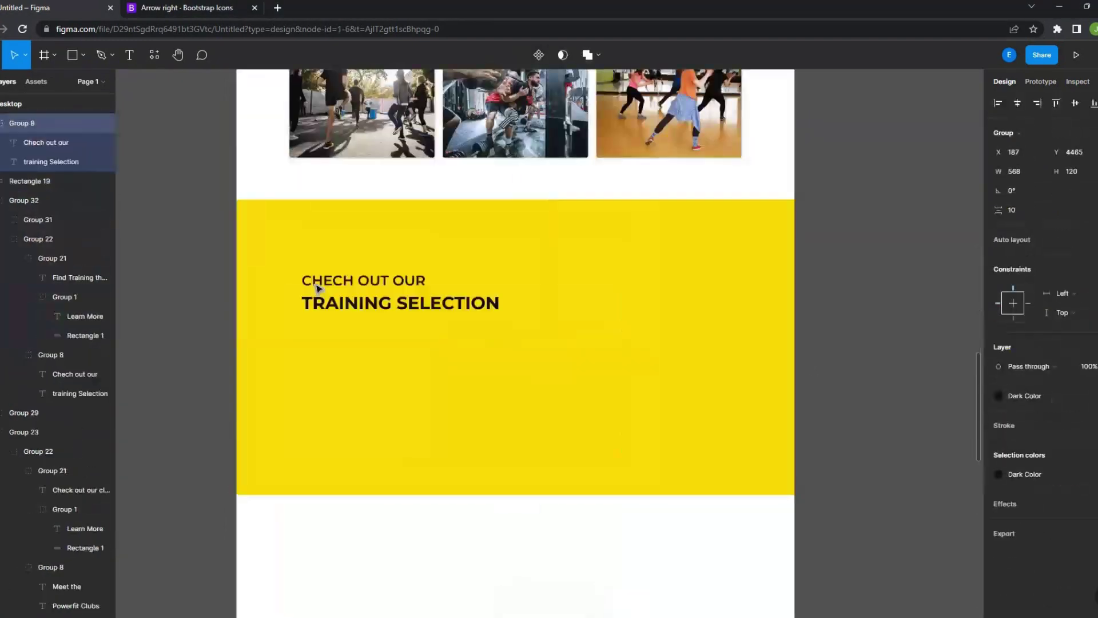
text(Find th)
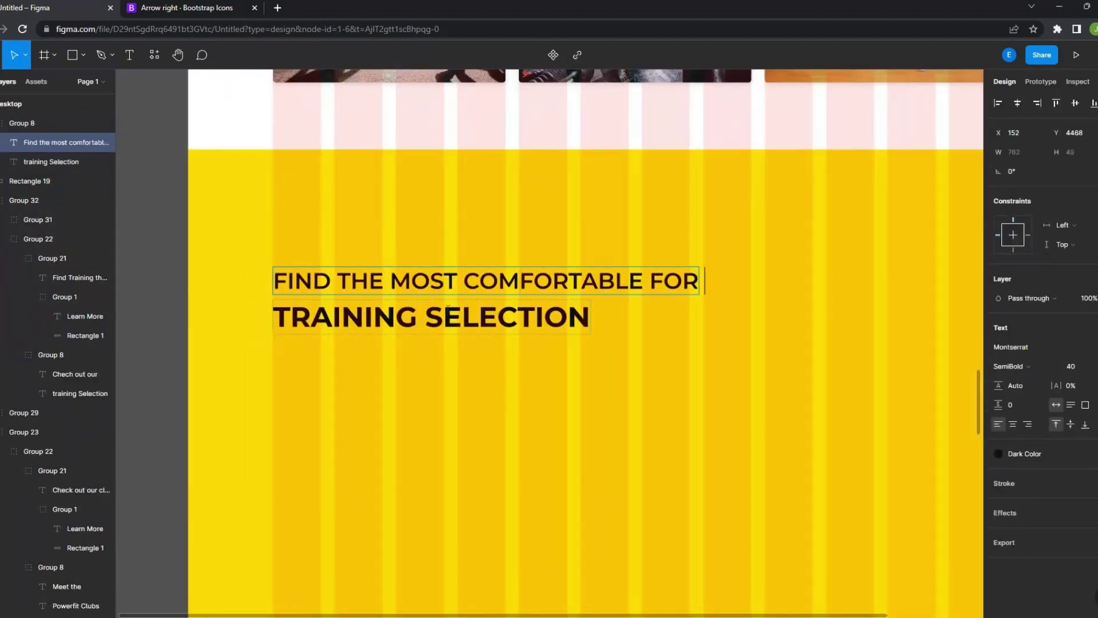
text(werfit club)
key(Escape)
click(434, 256)
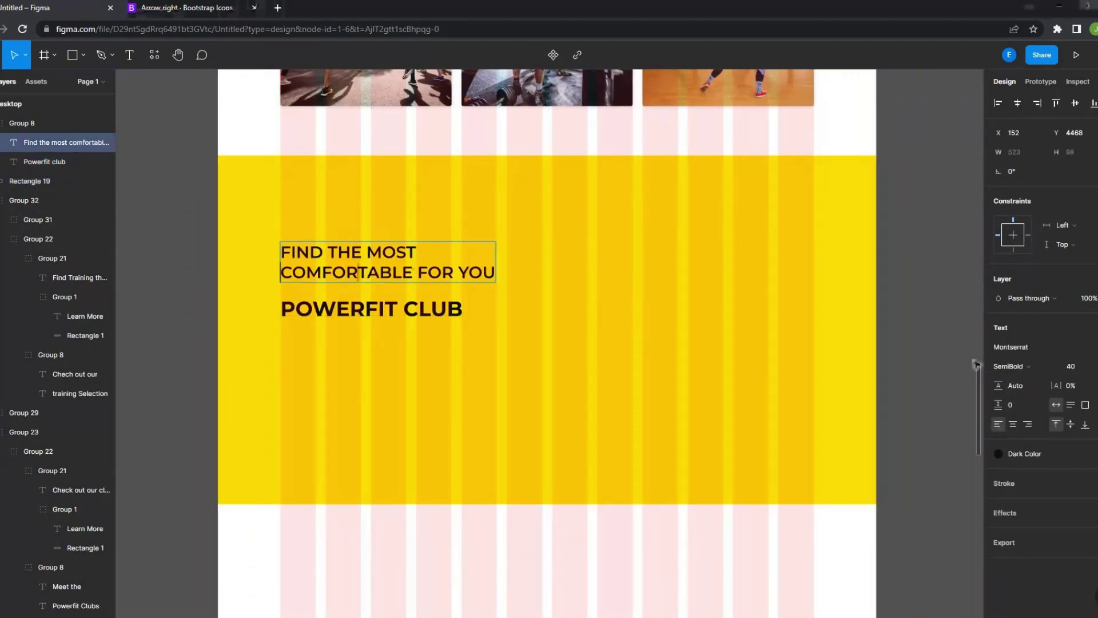
Paste a paragraph under the heading and rewrite it about 8 clubs
click(350, 355)
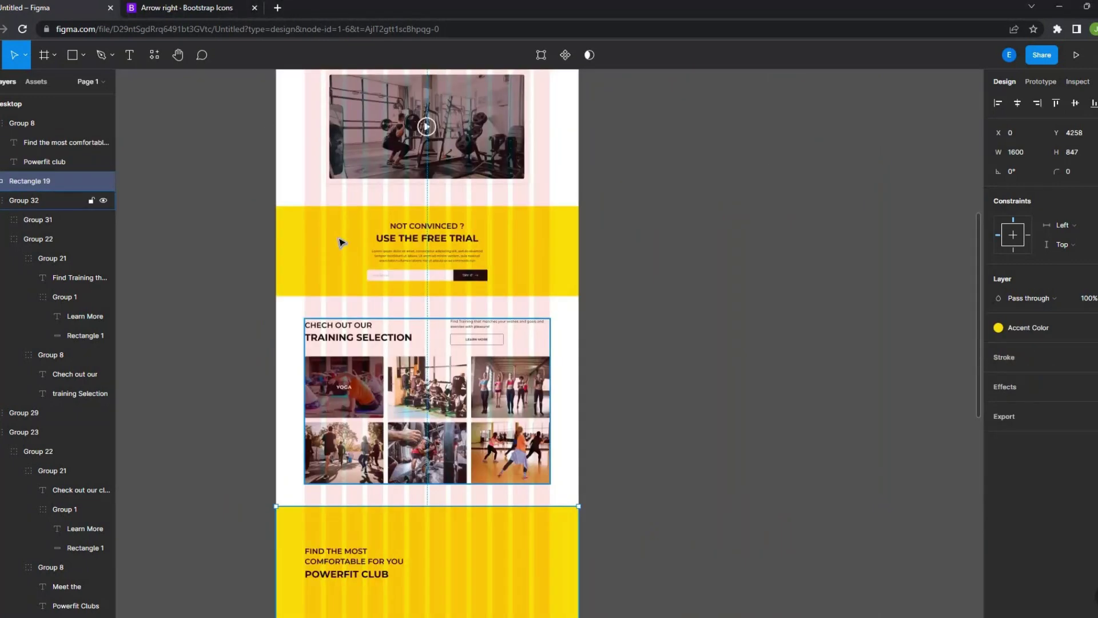
key(ctrl+v)
drag(474, 391, 318, 363)
scroll(318, 364, up, 3)
key(Return)
text(8 clubs)
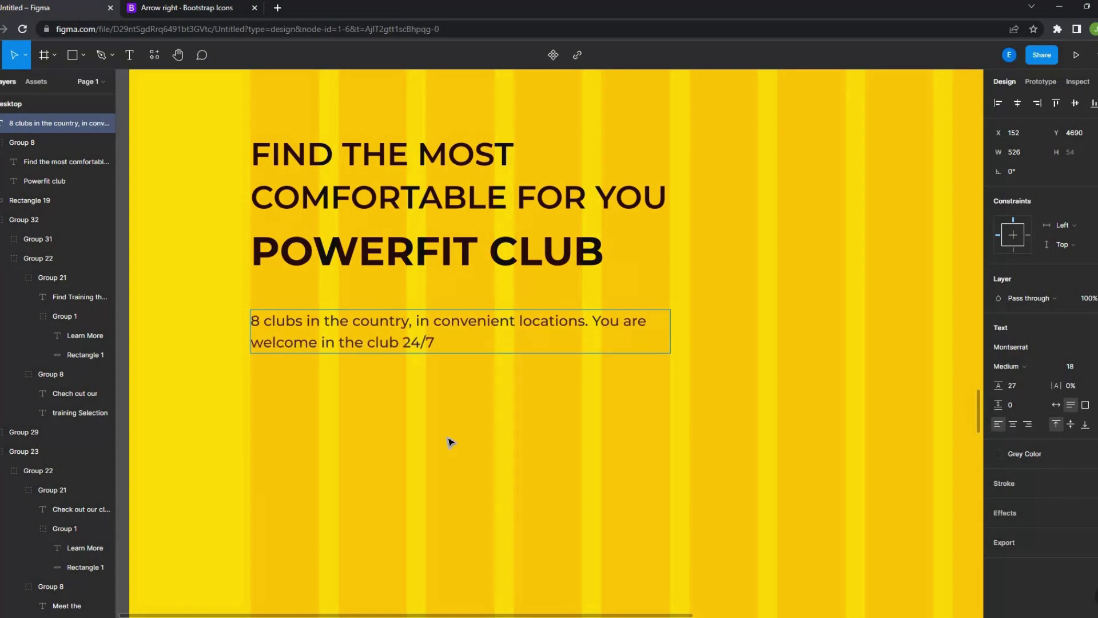
key(Escape)
scroll(450, 442, down, 2)
Paste the Learn More button into the yellow section and relabel it ALL CLUBS
scroll(499, 245, down, 3)
click(499, 246)
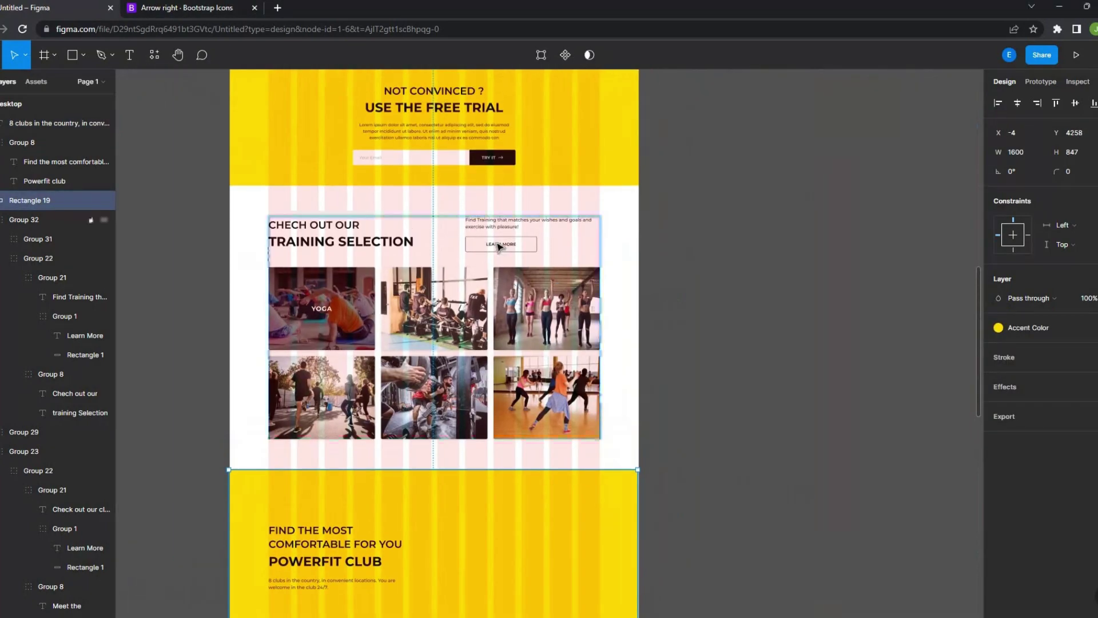
scroll(499, 246, up, 3)
scroll(514, 286, down, 5)
key(ctrl+v)
scroll(300, 353, up, 5)
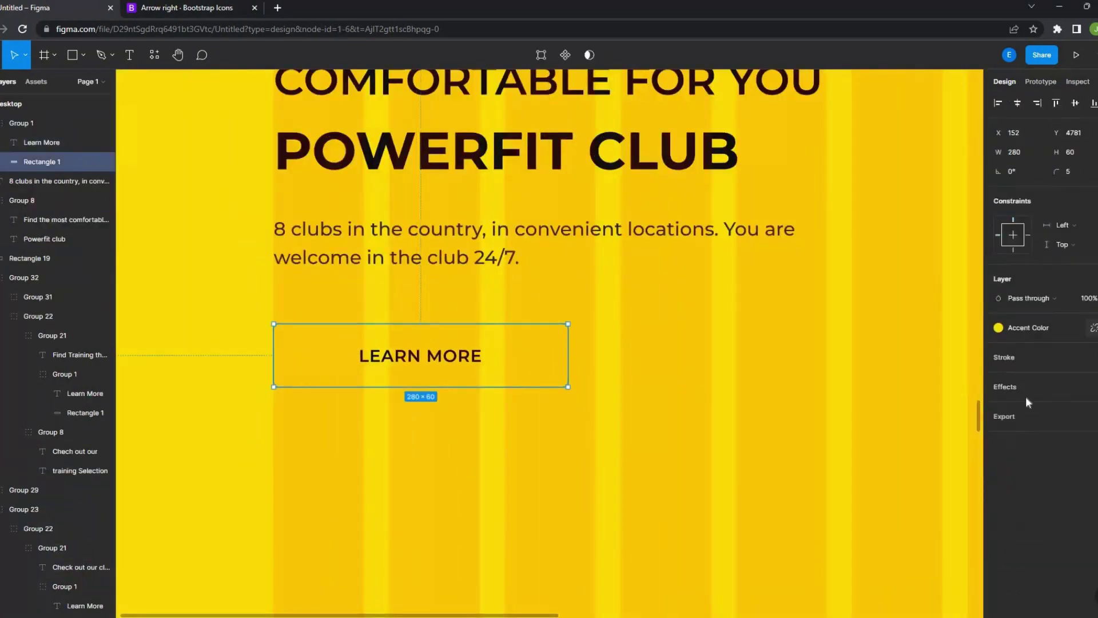
click(742, 257)
scroll(742, 258, right, 2)
text(S)
key(Escape)
scroll(480, 392, down, 3)
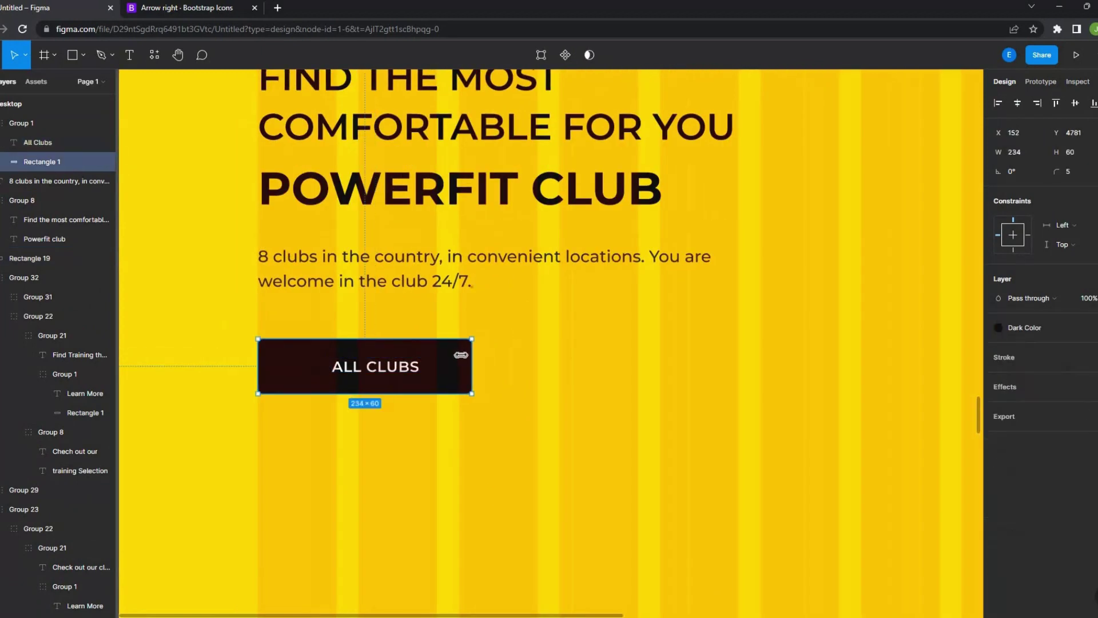
scroll(480, 393, down, 2)
Duplicate the button as JOIN IN and group the two buttons
key(ctrl+d)
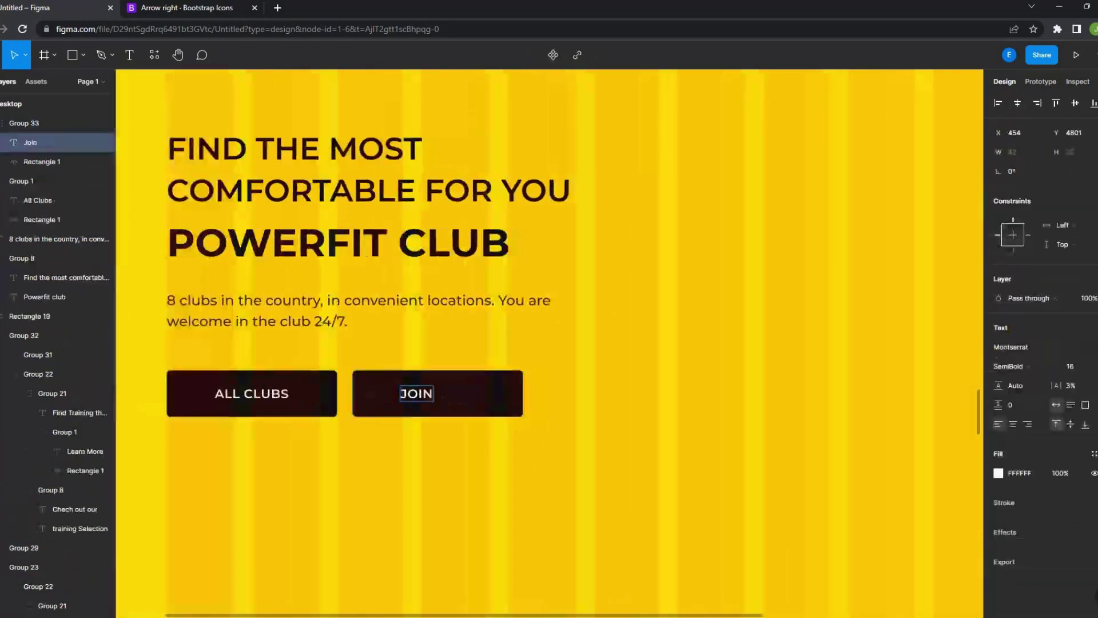
click(430, 399)
shift+click(252, 394)
key(ctrl+g)
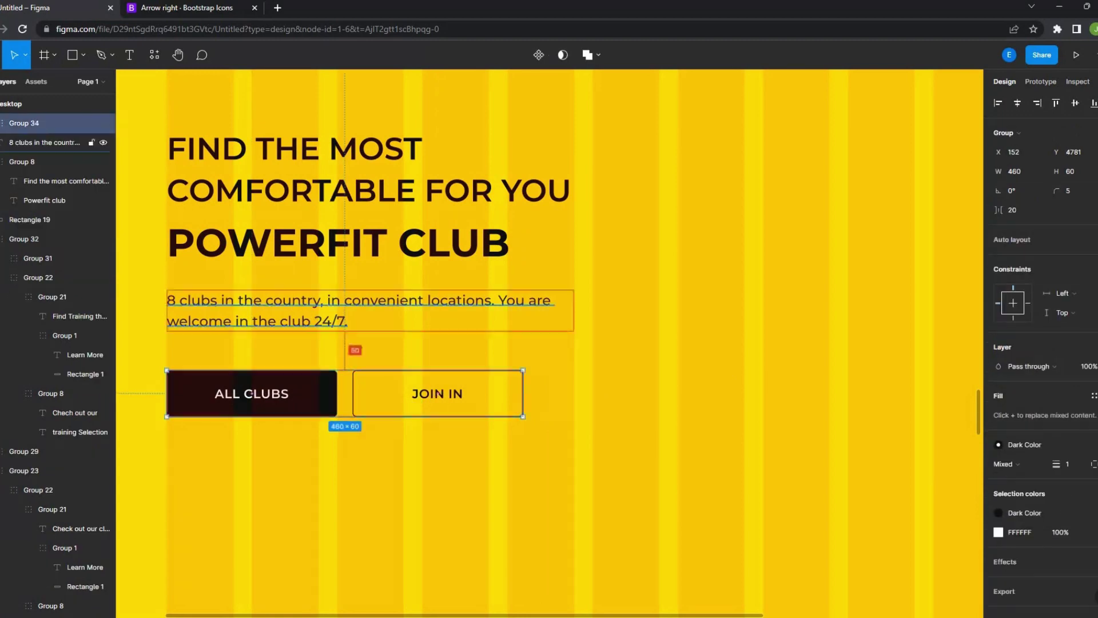
click(293, 332)
key(shift+2)
scroll(495, 343, down, 2)
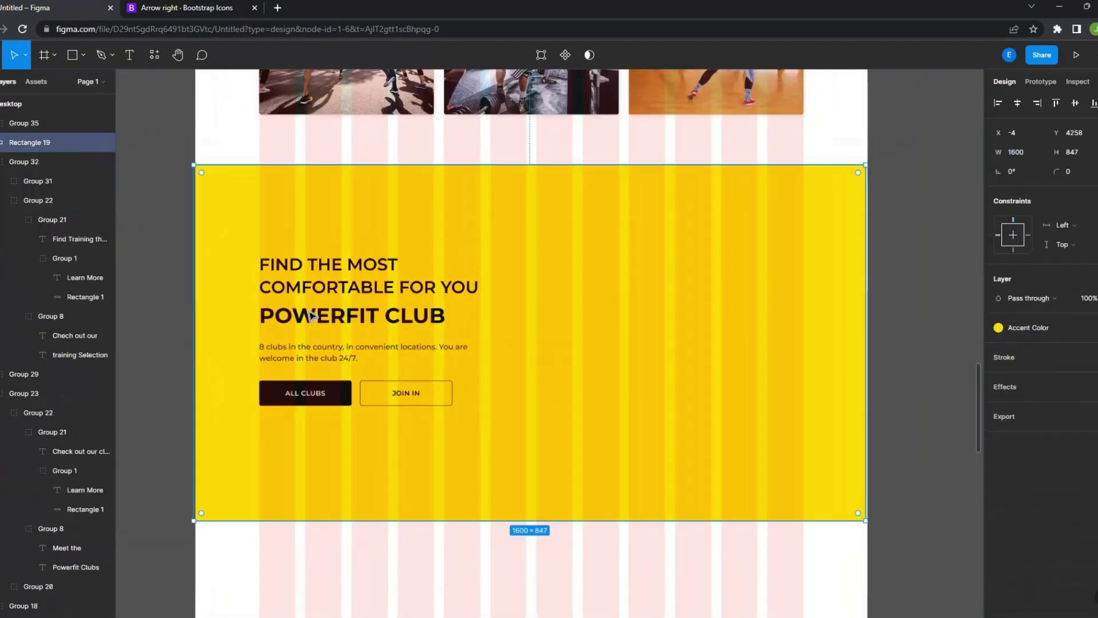
scroll(496, 343, up, 1)
Draw a tall card on the yellow section with a grey image area across its top
key(r)
drag(385, 231, 537, 422)
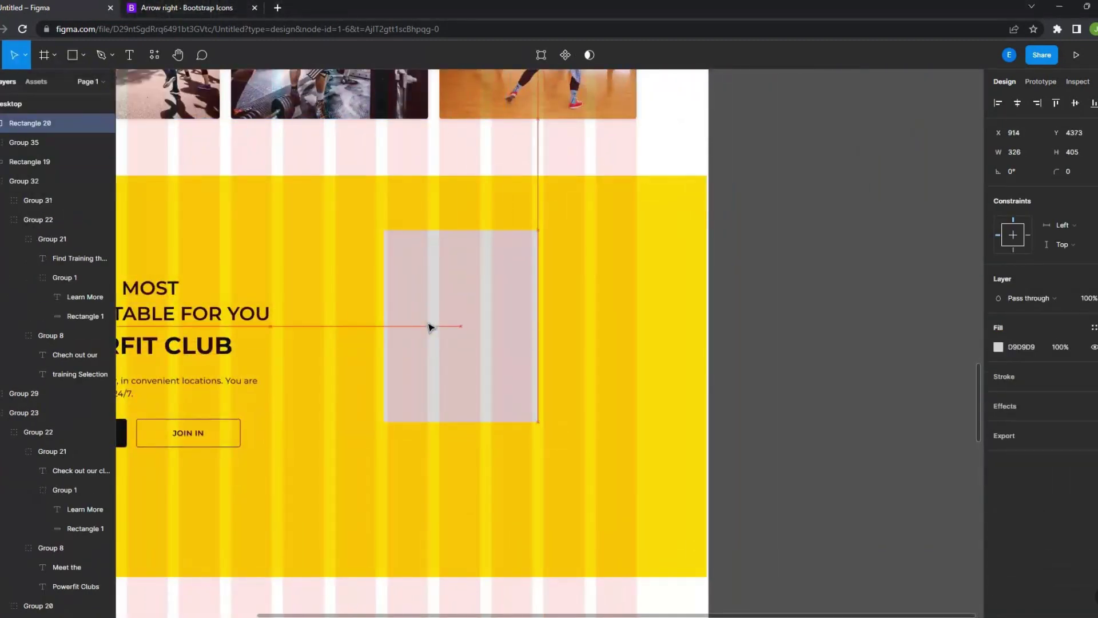
drag(439, 409, 440, 483)
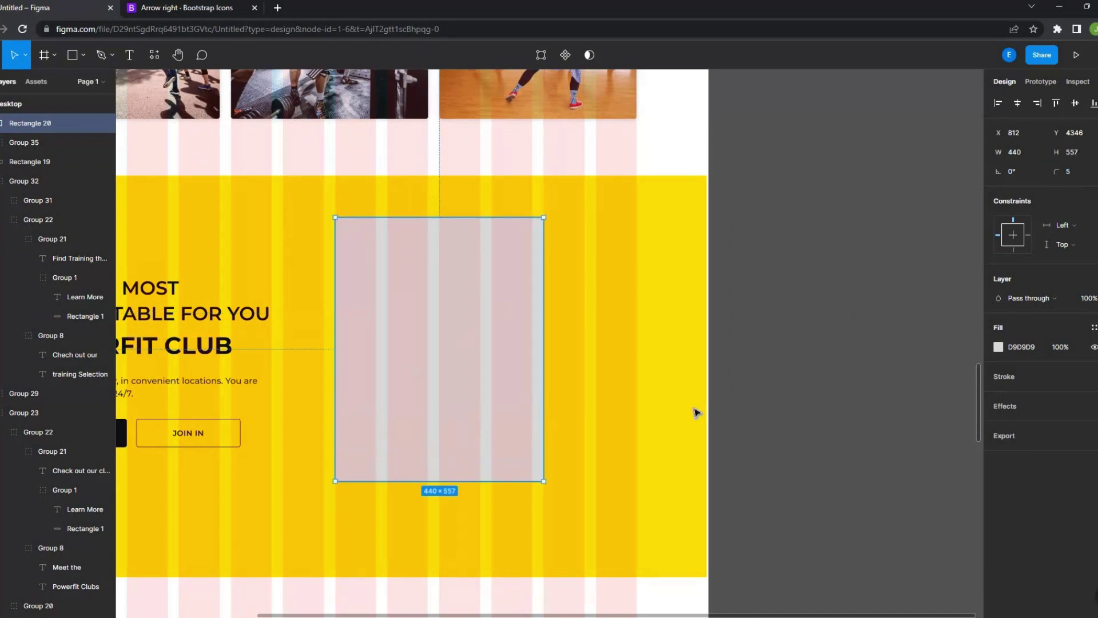
key(ctrl+alt+v)
scroll(466, 311, up, 3)
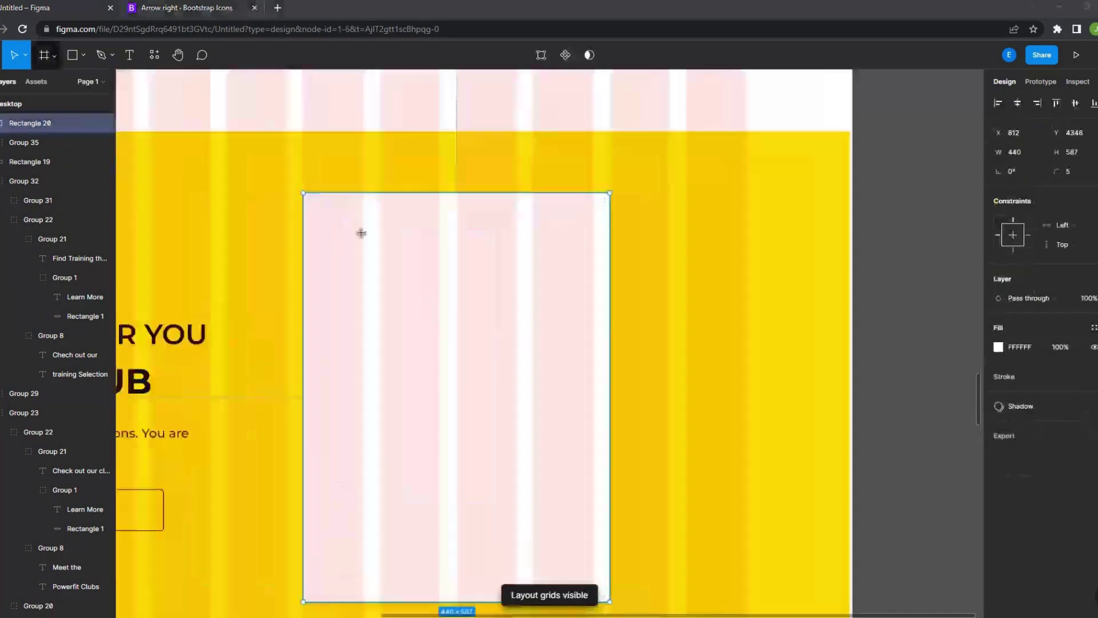
key(r)
drag(303, 192, 610, 341)
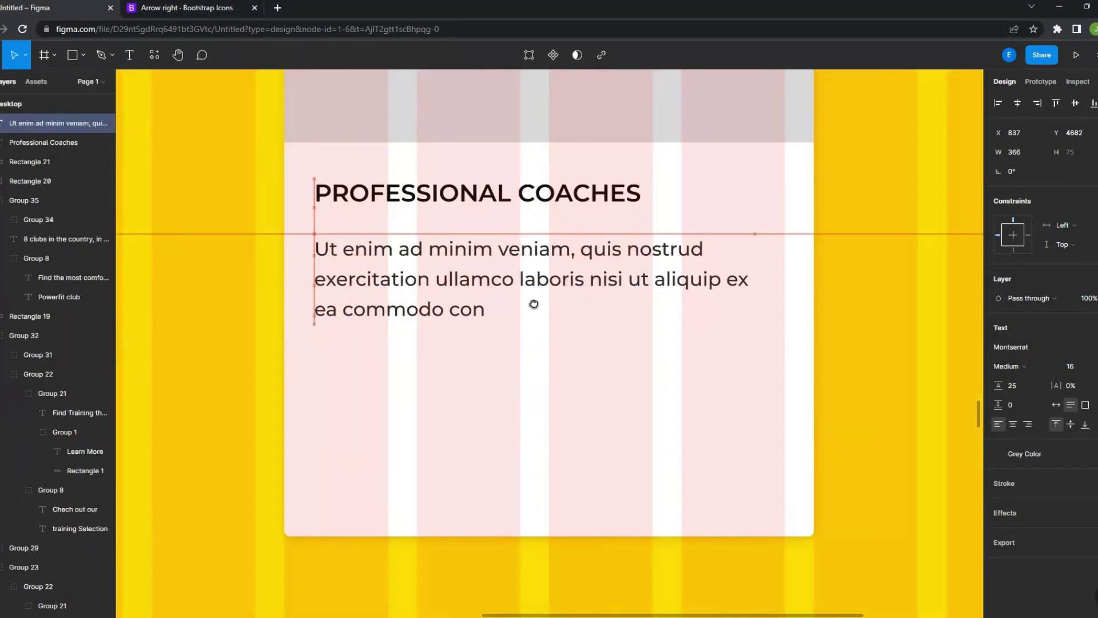
scroll(533, 303, down, 2)
Fill the card's paragraph with a sample address from the content plugin
right_click(392, 340)
click(543, 449)
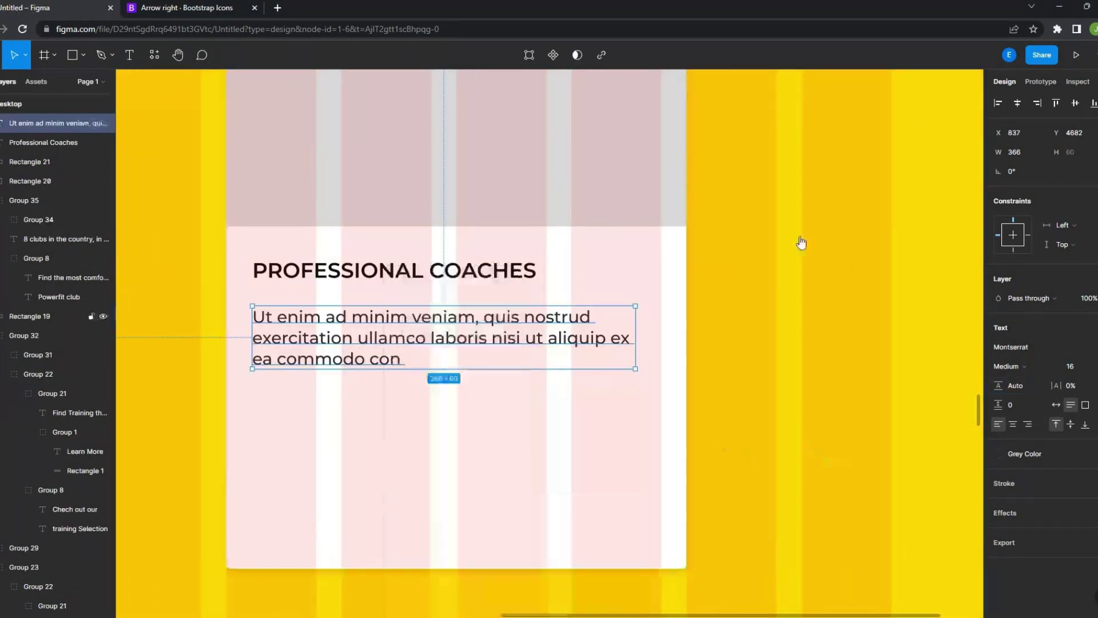
click(889, 411)
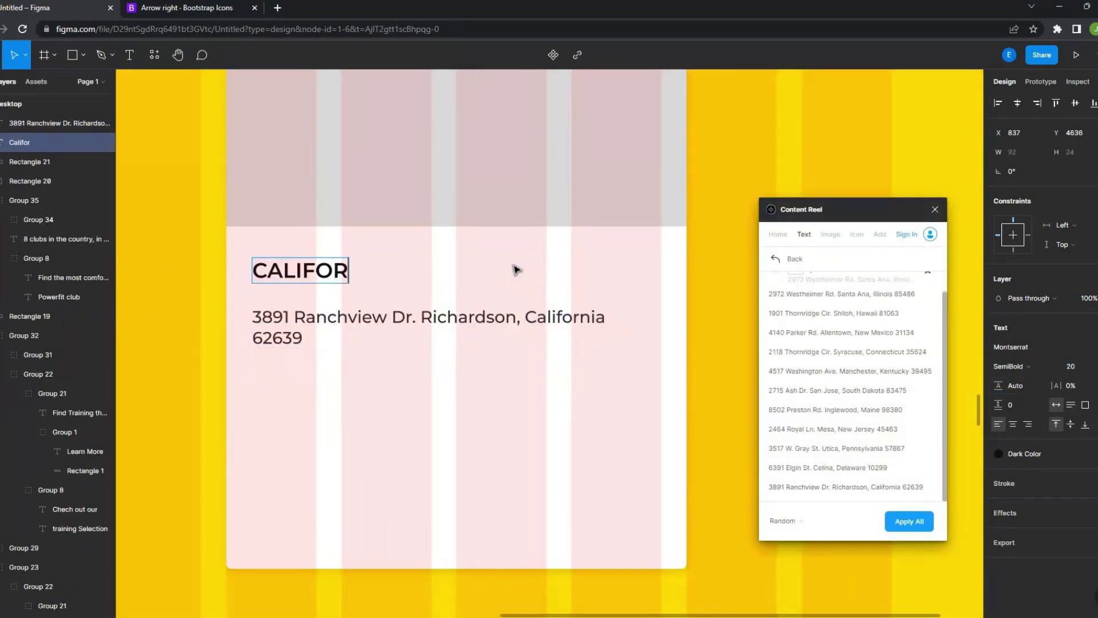
key(Escape)
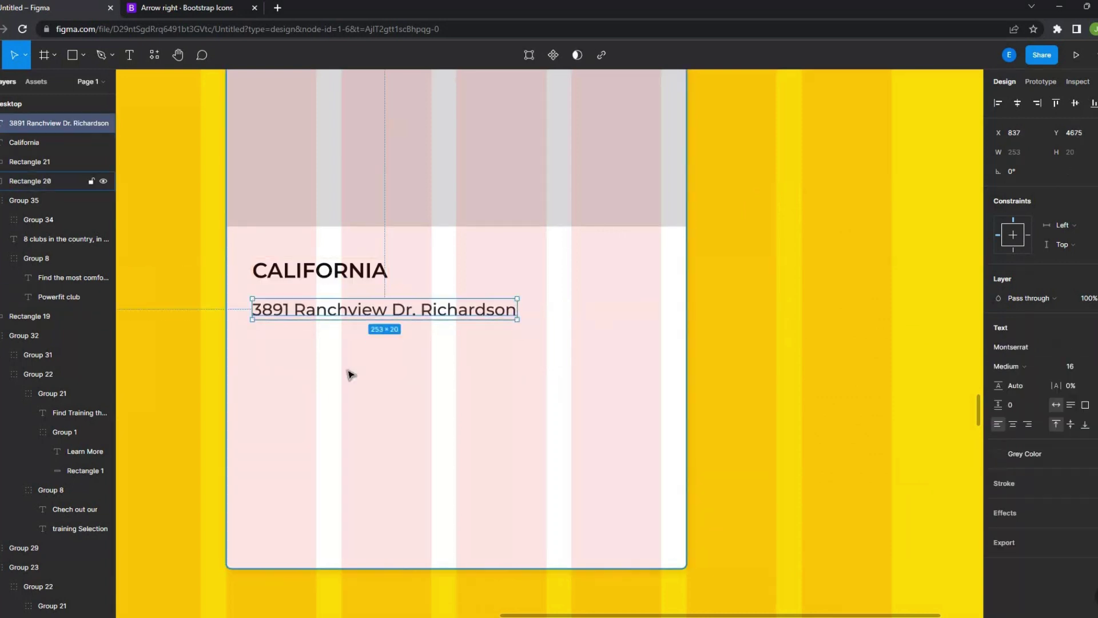
scroll(349, 375, down, 3)
Paste a JOIN IN button into the bottom of the card
key(ctrl+v)
scroll(534, 363, up, 3)
scroll(674, 427, up, 3)
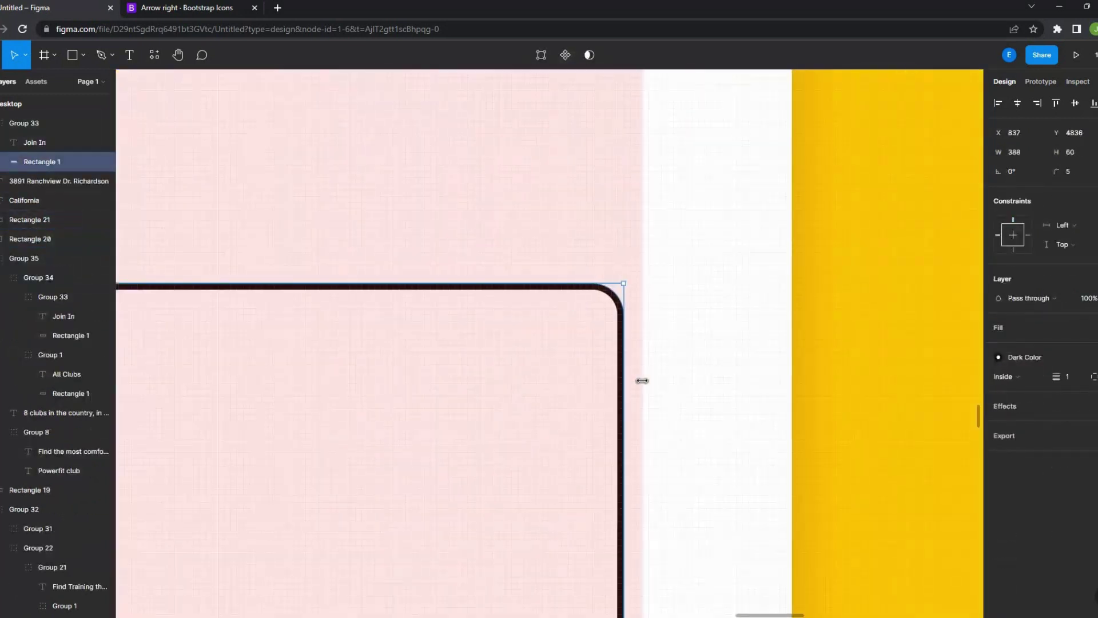
scroll(642, 380, down, 5)
click(699, 316)
scroll(699, 316, down, 2)
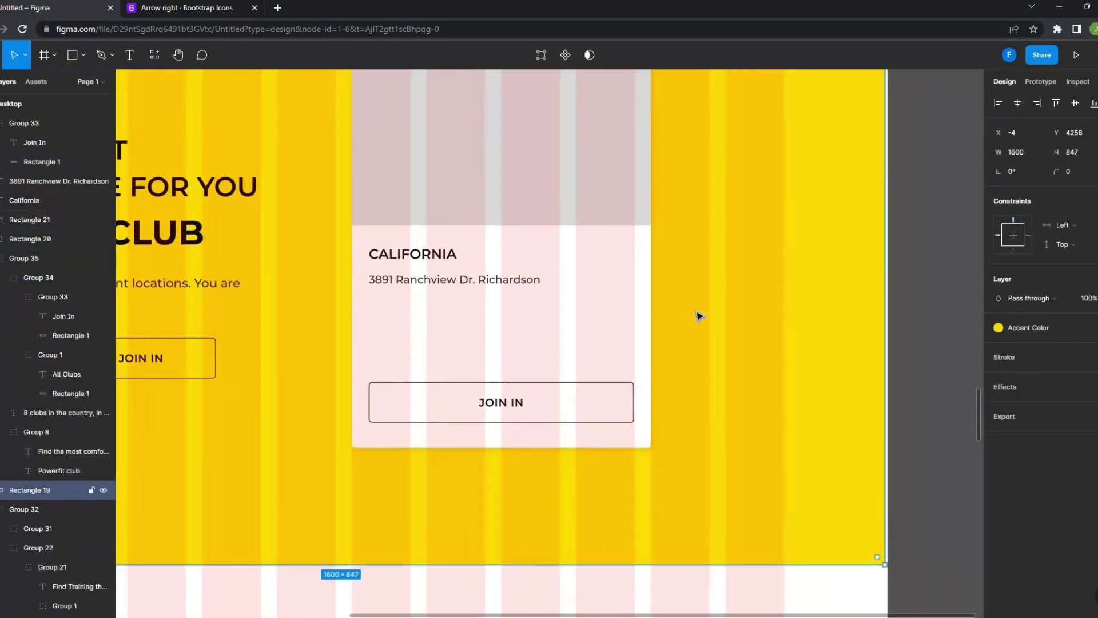
Draw a small grey box under the address and group the P icon with its label
scroll(363, 341, up, 3)
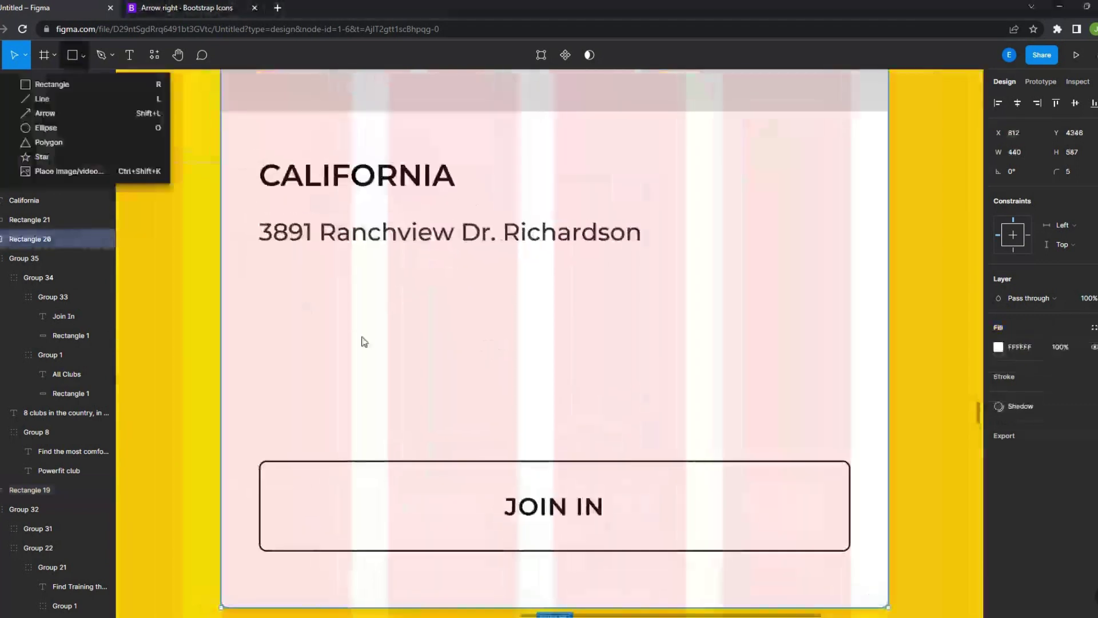
drag(234, 269, 411, 359)
mouse_move(511, 184)
mouse_down()
mouse_move(498, 313)
mouse_move(547, 329)
mouse_up()
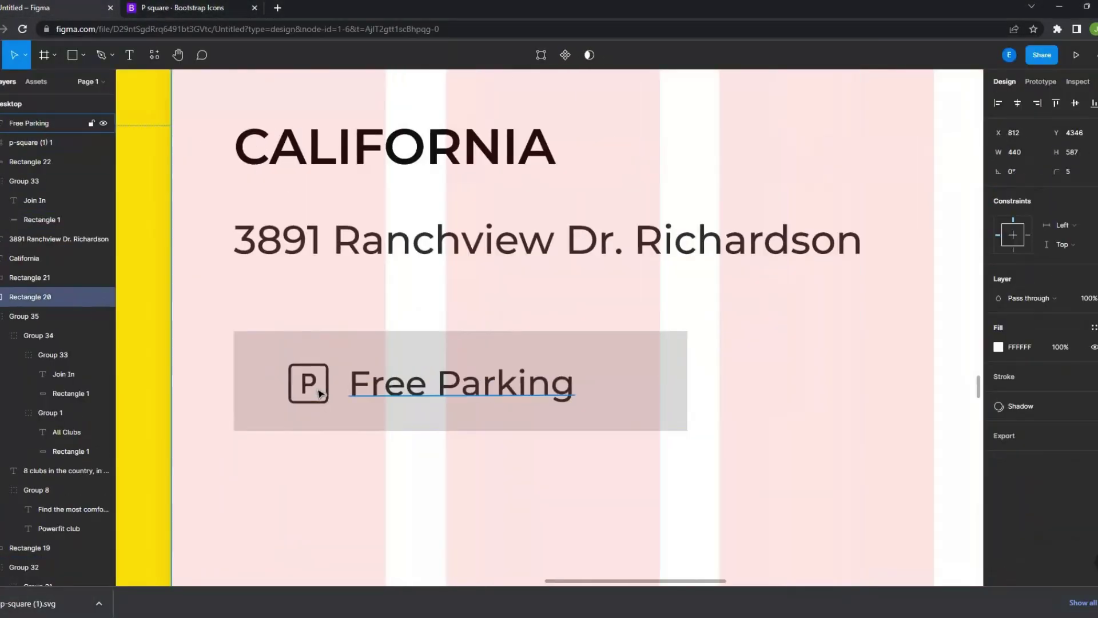
shift+click(372, 389)
key(ctrl+g)
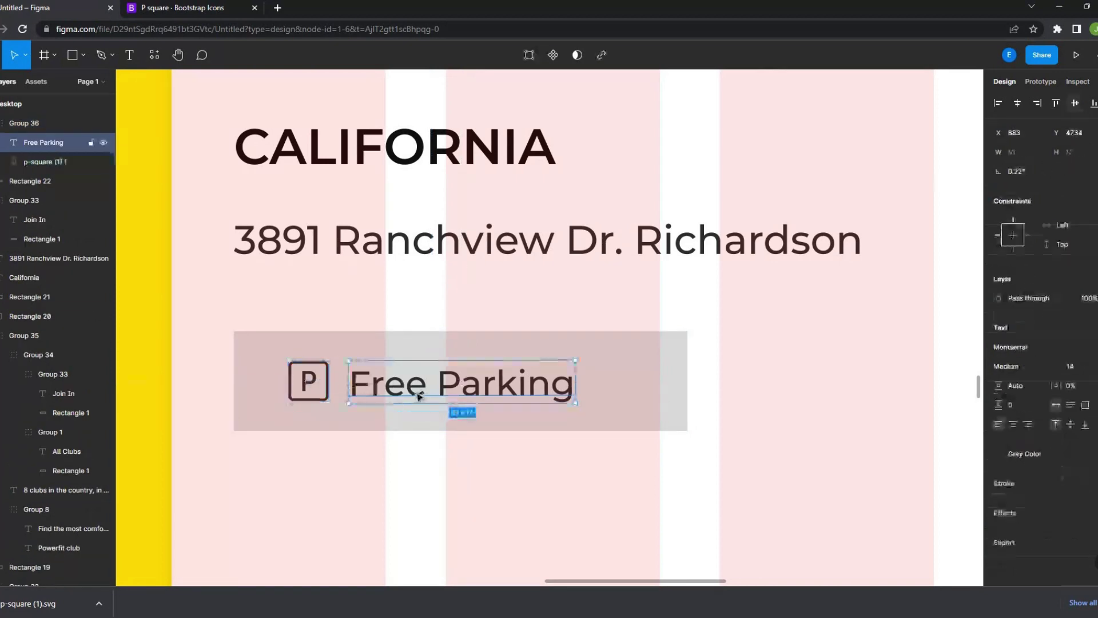
Paste a copy of the address text beside the P icon and retype it as Free Parking
click(535, 347)
double_click(380, 362)
scroll(379, 363, up, 5)
key(Return)
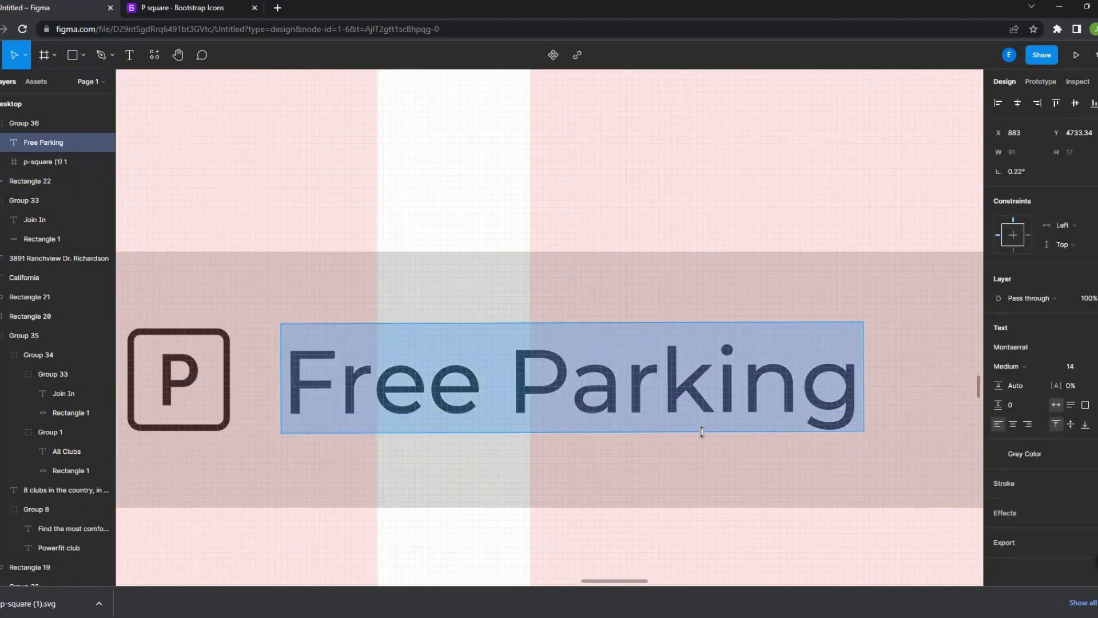
key(Escape)
scroll(525, 430, down, 5)
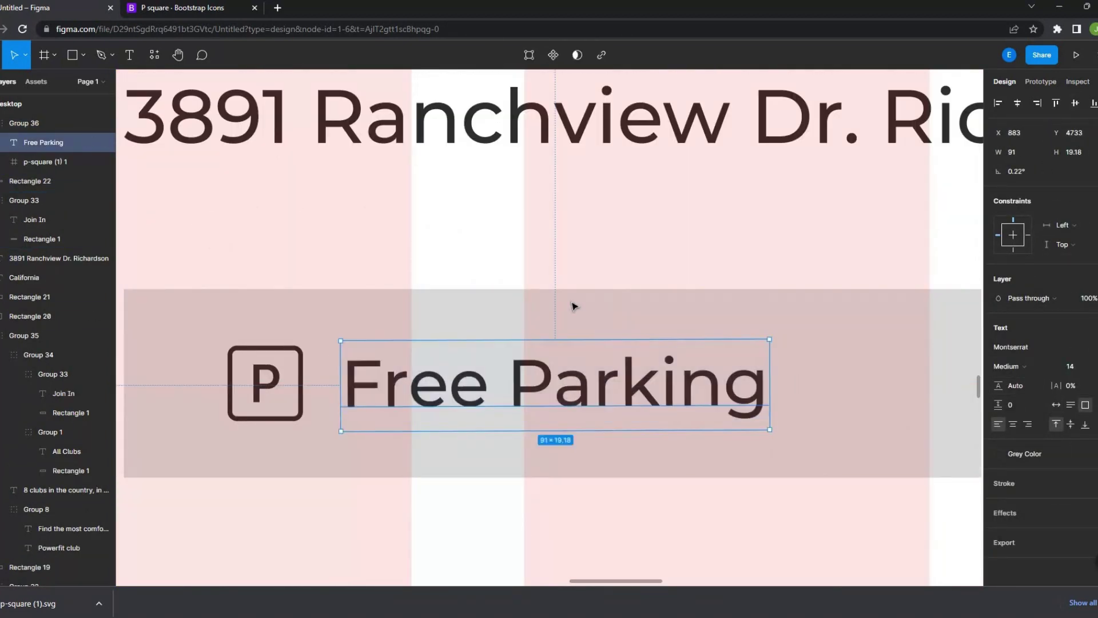
click(474, 302)
key(ctrl+c)
key(ctrl+v)
key(Return)
text(F)
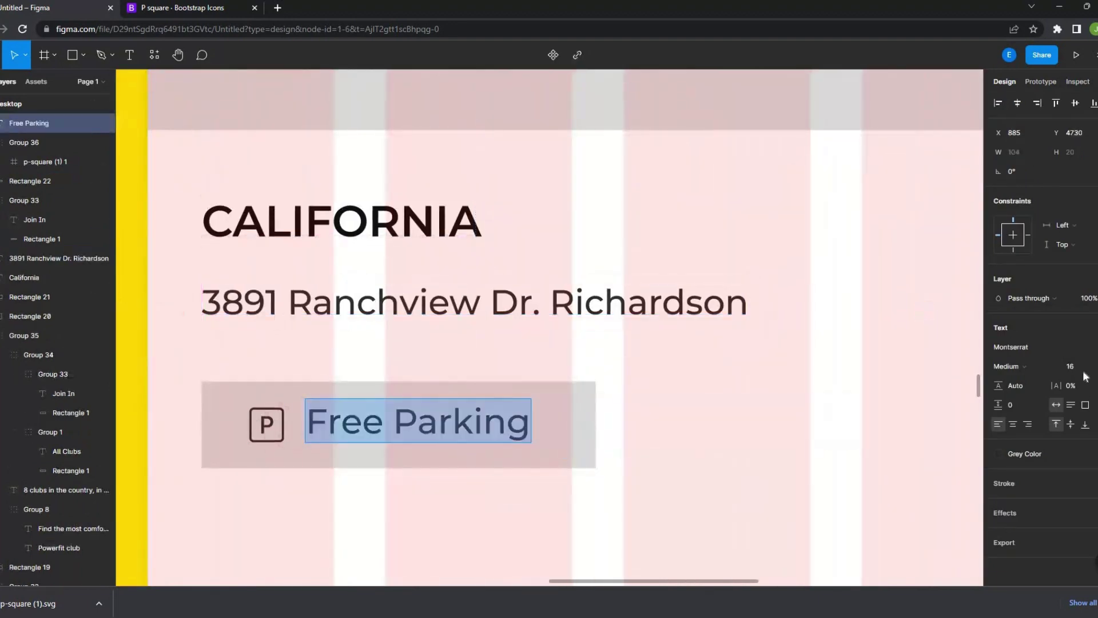
Group the P icon, Free Parking label and D4F0F0 background into one tag
scroll(497, 437, left, 2)
key(ctrl+a)
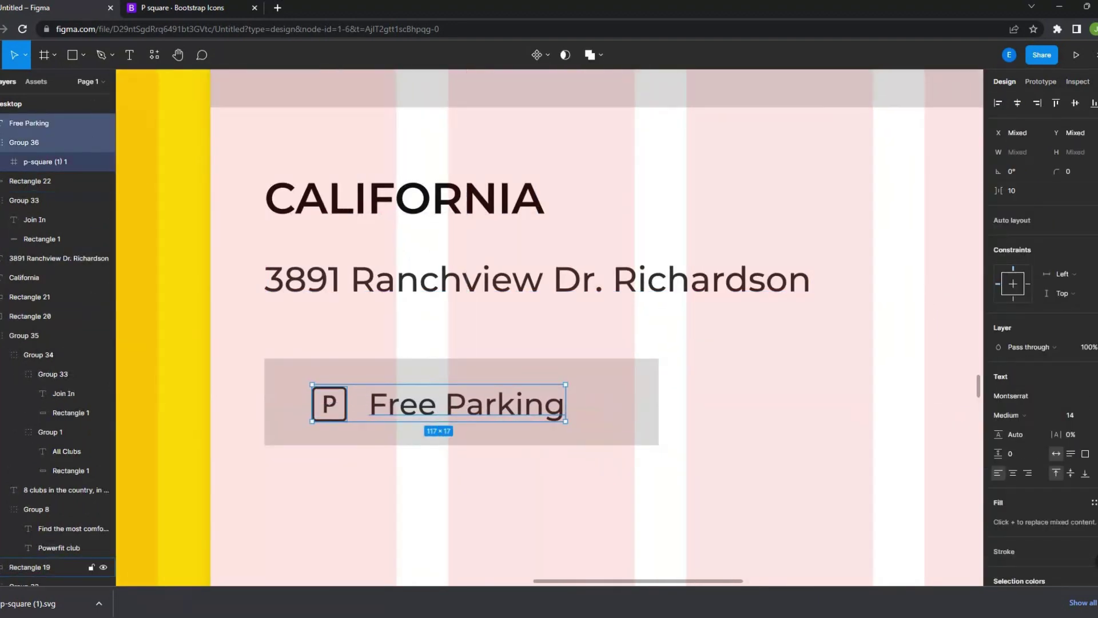
shift+click(489, 437)
key(ctrl+g)
scroll(514, 400, up, 2)
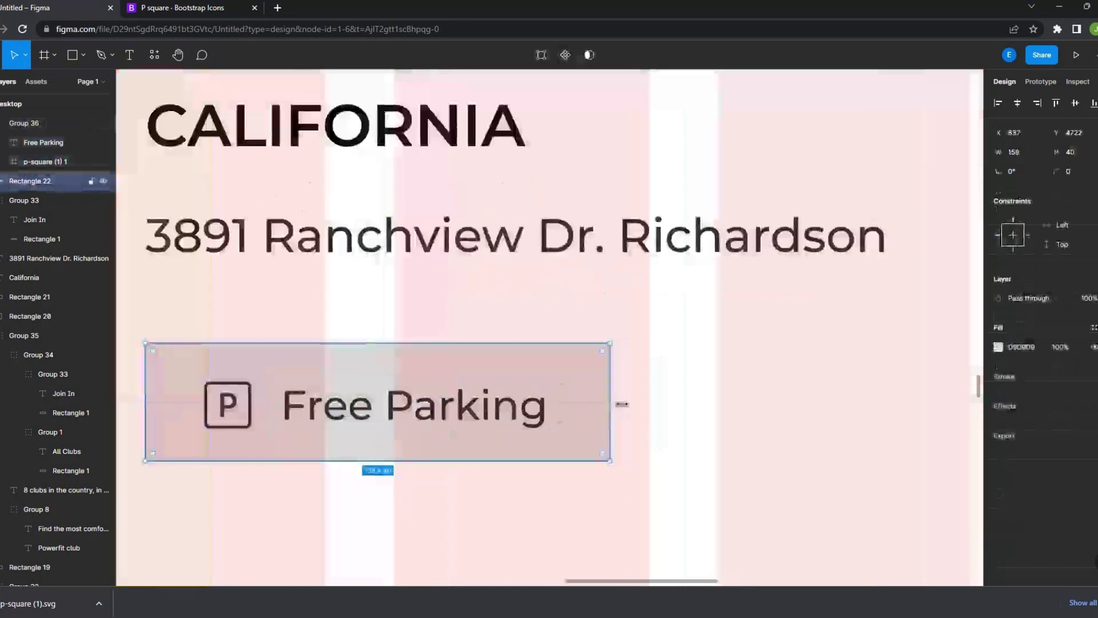
scroll(524, 370, down, 3)
click(523, 370)
double_click(524, 370)
scroll(524, 370, right, 1)
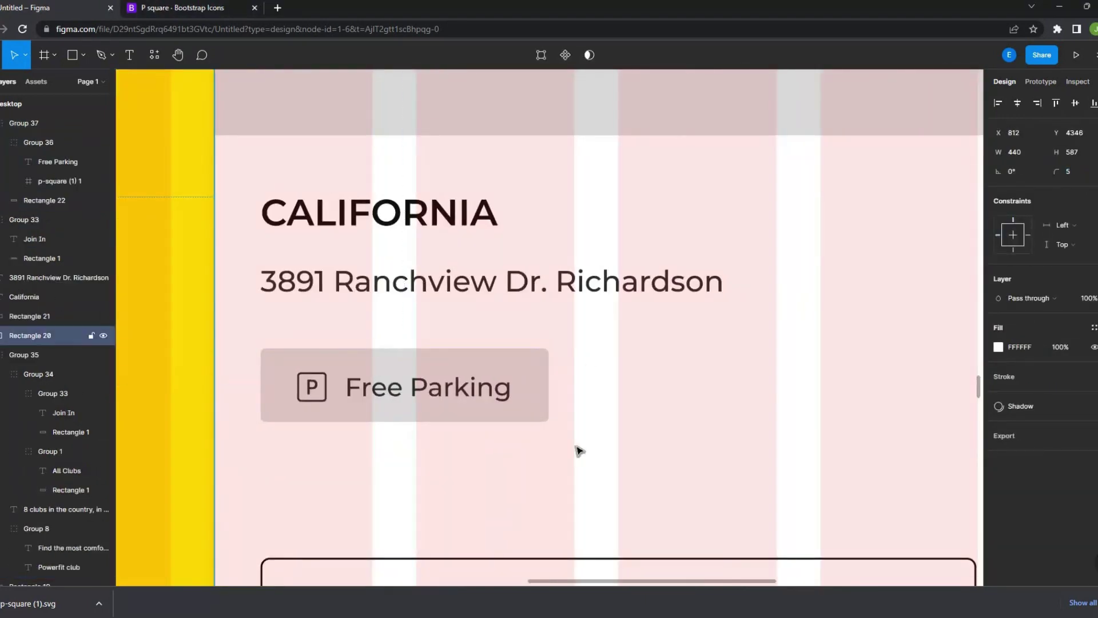
scroll(579, 450, up, 1)
key(shift+g)
scroll(623, 387, down, 3)
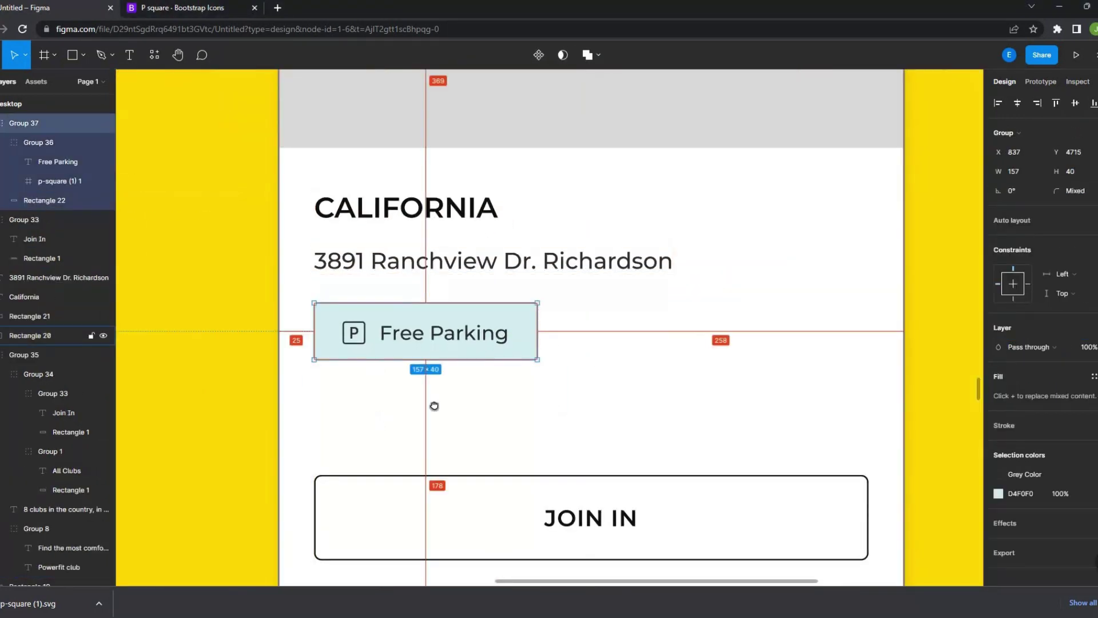
scroll(434, 404, down, 1)
Duplicate the tag to the right, relabel it Professional Trainers, and select its icon
drag(263, 360, 431, 366)
double_click(492, 360)
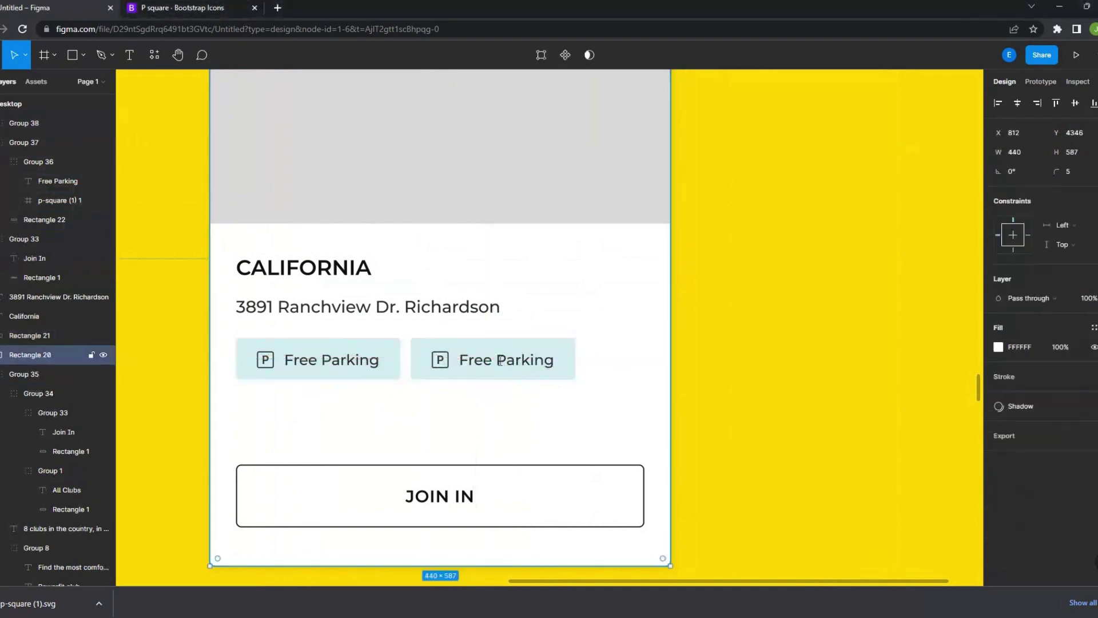
scroll(501, 360, up, 2)
double_click(457, 359)
text(Professional)
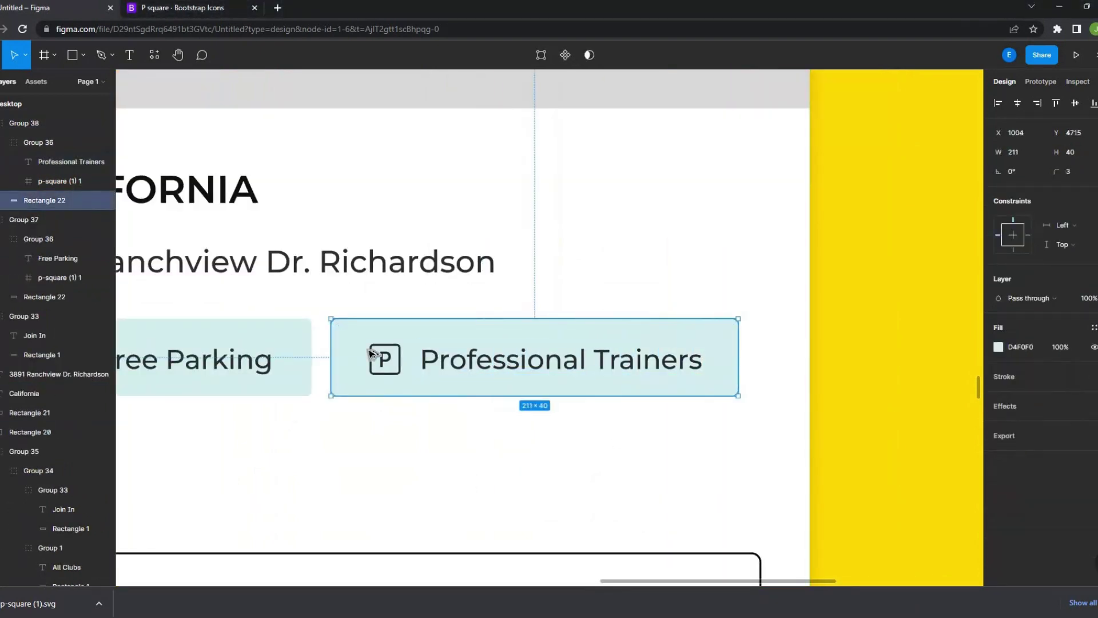
scroll(370, 352, down, 1)
click(246, 368)
scroll(483, 340, up, 2)
click(451, 378)
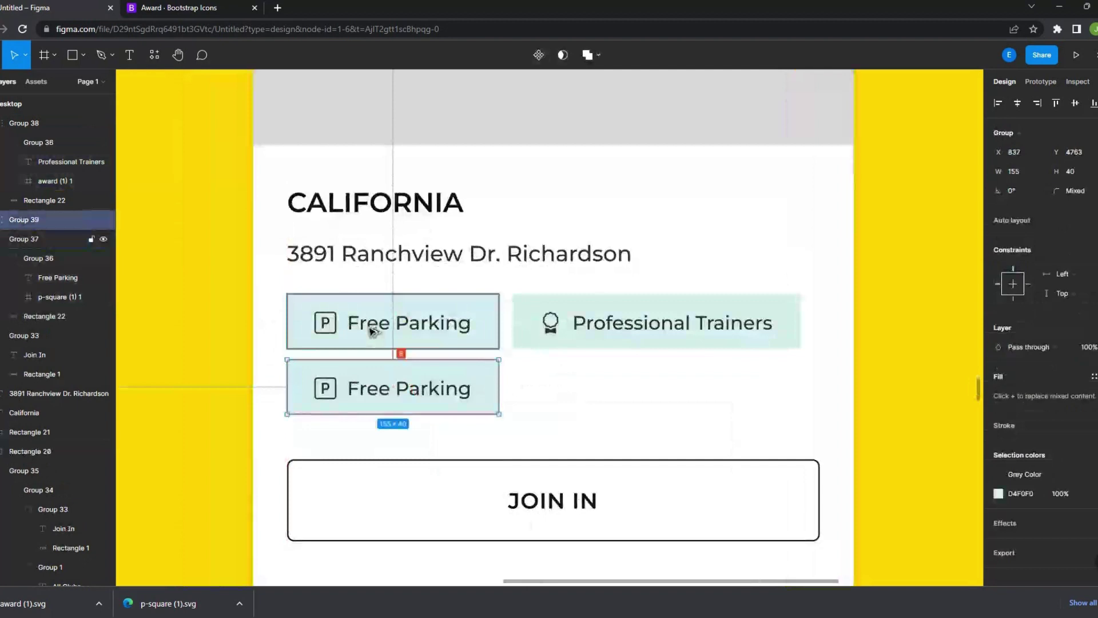
Relabel the duplicated tags and fill the card image with a gym photo
scroll(309, 399, up, 2)
double_click(427, 378)
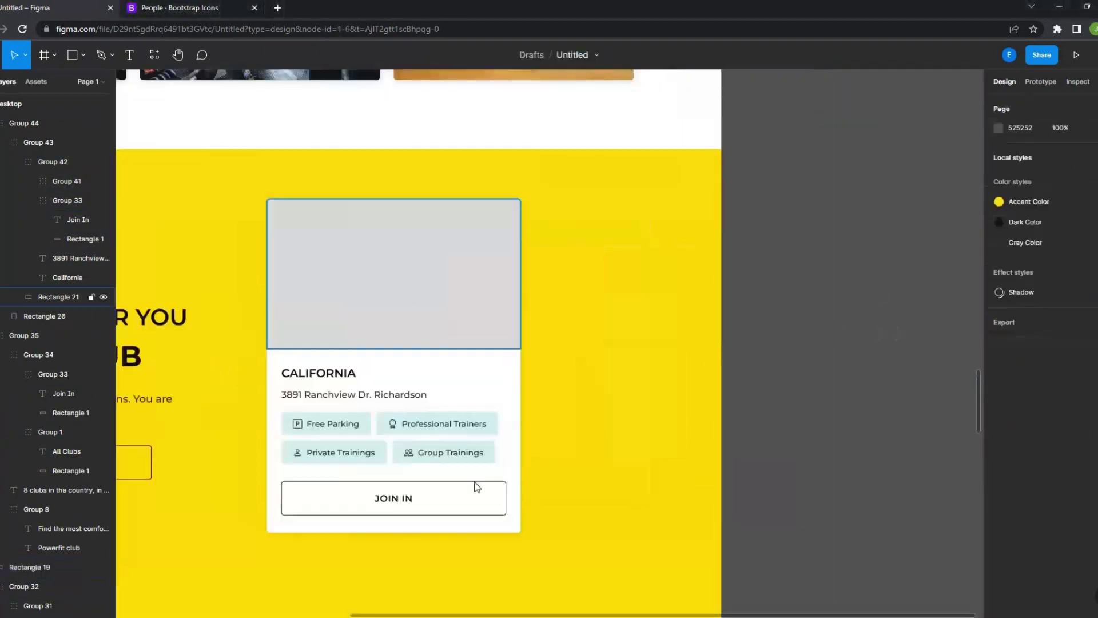
click(985, 346)
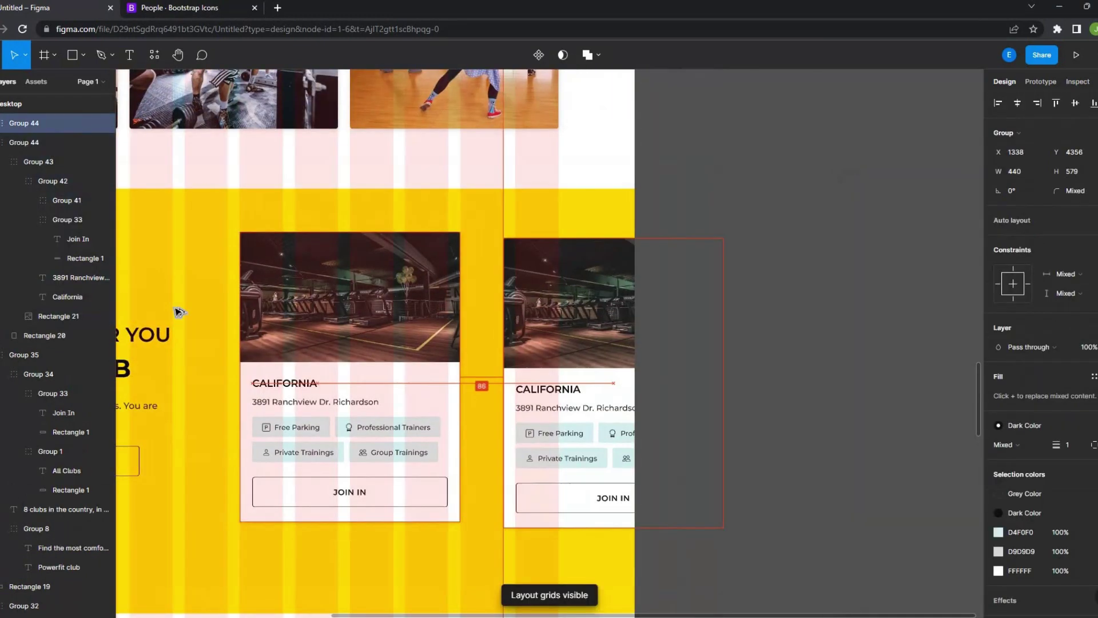
key(ctrl+shift+4)
scroll(650, 301, up, 3)
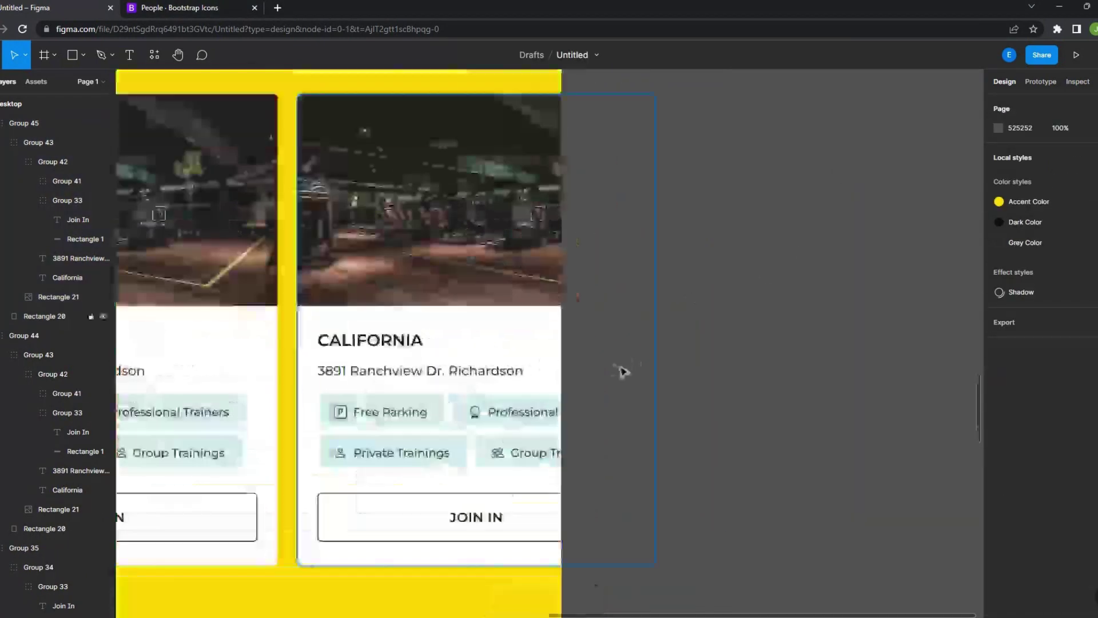
Give the second card a sample US address using the Content Reel plugin
right_click(478, 370)
click(629, 533)
click(852, 484)
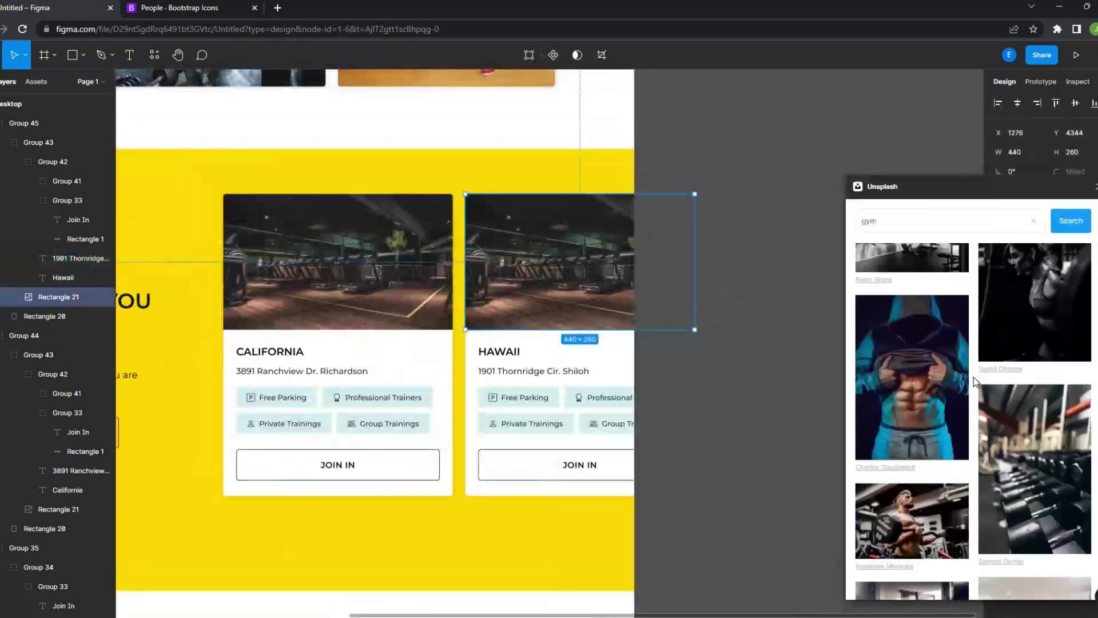
key(ctrl+shift+4)
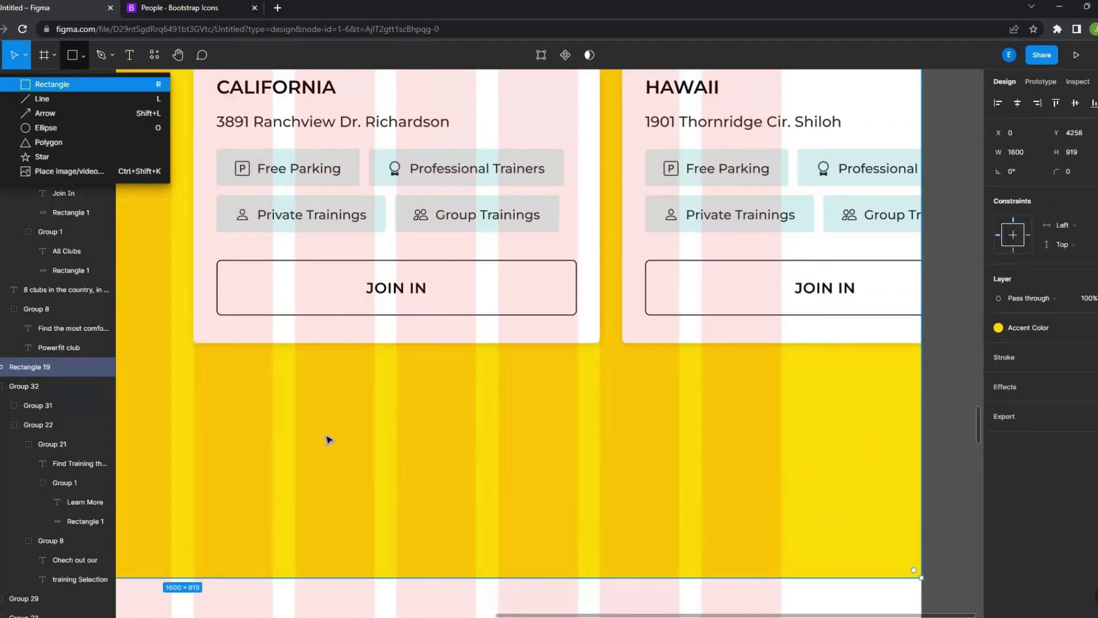
Draw a 5px-high slider track below the cards with a 20% black fill
drag(193, 377, 770, 416)
click(1061, 152)
text(5)
click(997, 346)
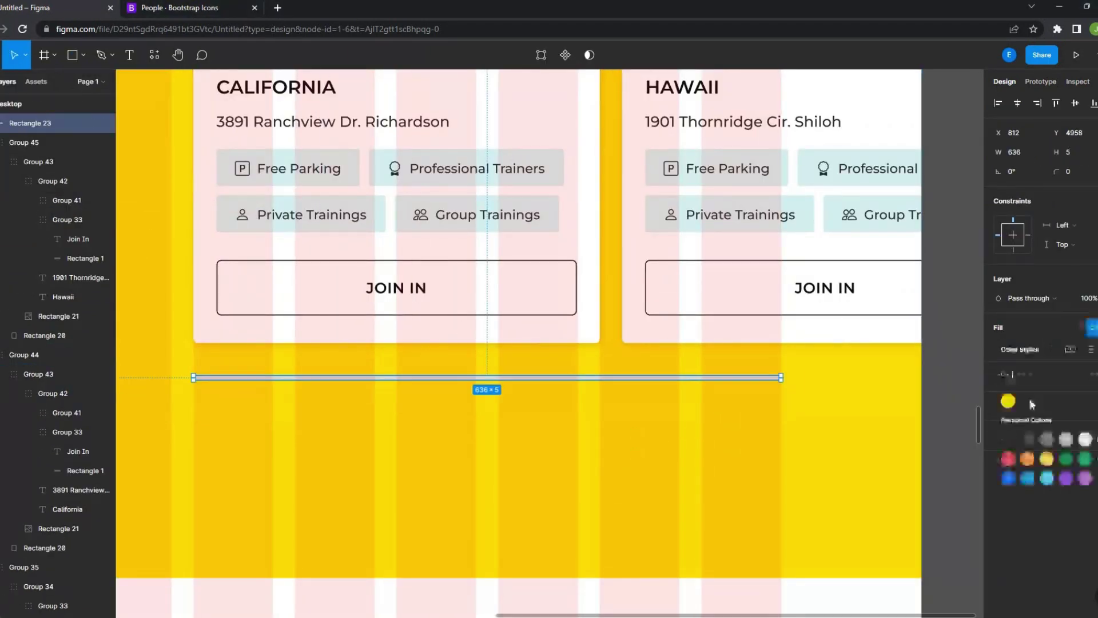
key(ctrl+shift+4)
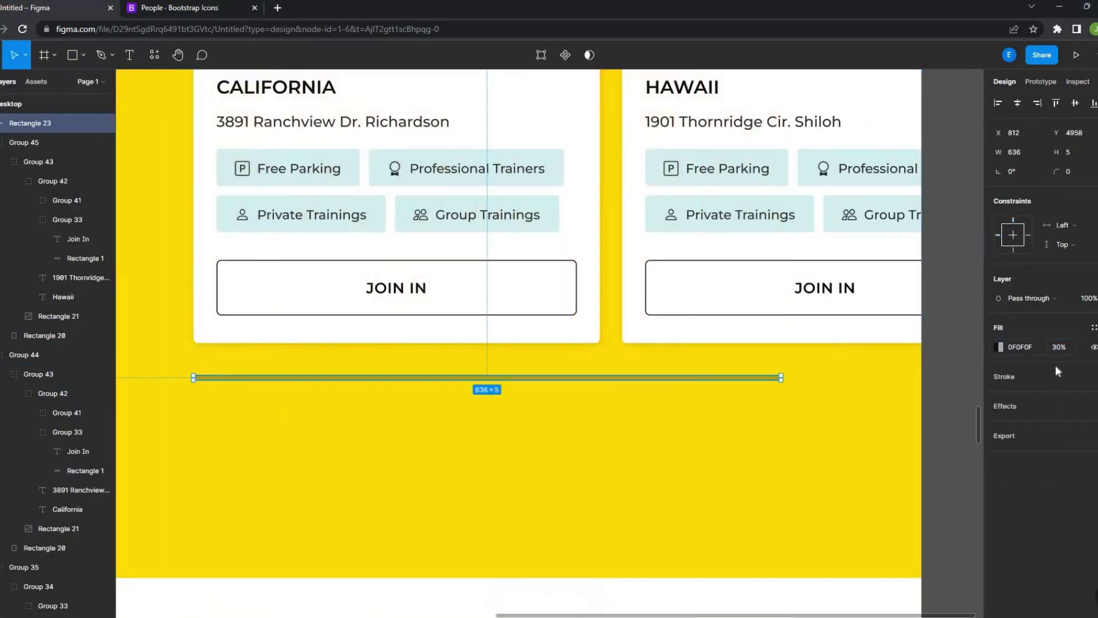
text(20)
scroll(678, 422, down, 3)
scroll(534, 406, up, 3)
click(534, 407)
scroll(681, 389, up, 2)
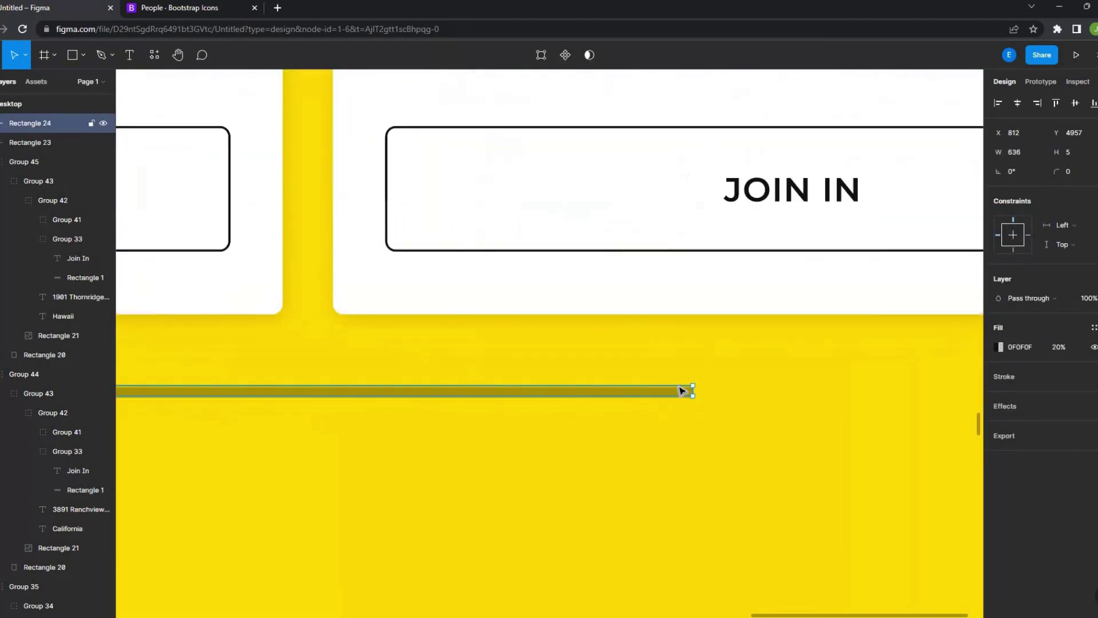
Duplicate the track to make the short black progress bar
key(ctrl+d)
key(ctrl+shift+4)
scroll(164, 400, down, 3)
scroll(302, 399, up, 2)
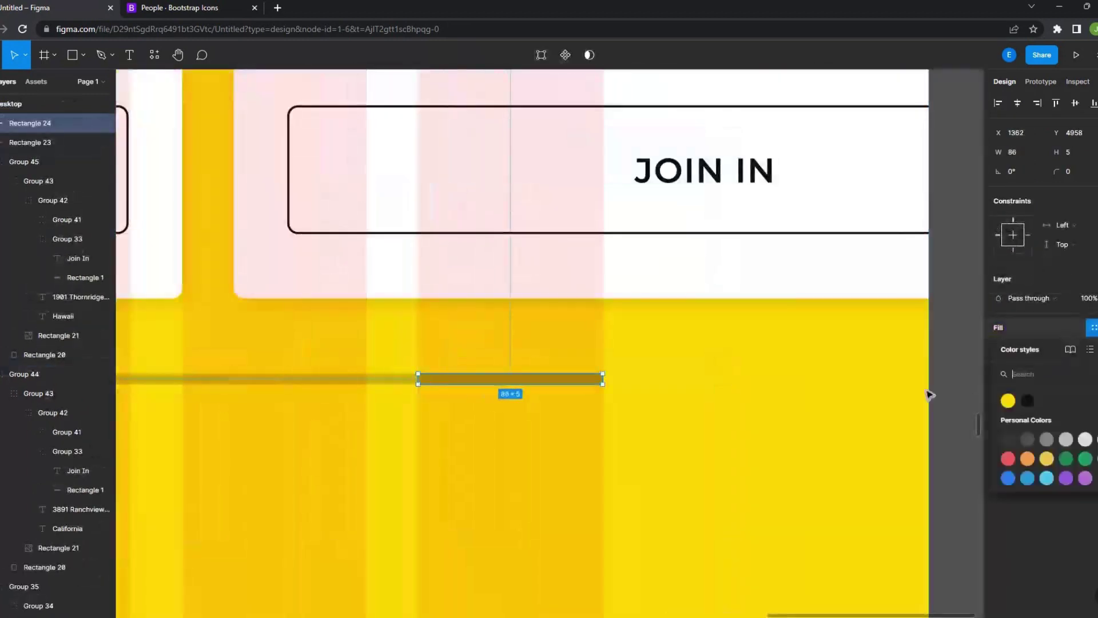
key(ctrl+shift+4)
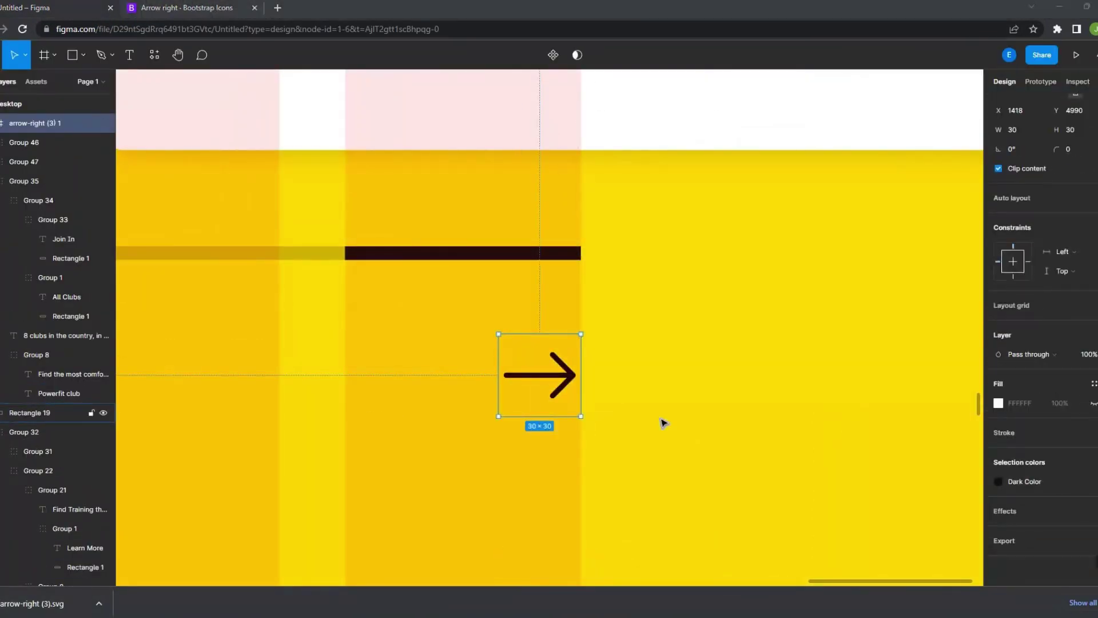
scroll(662, 422, down, 2)
Duplicate the arrow for the left side and fade it to 40% opacity
key(ctrl+d)
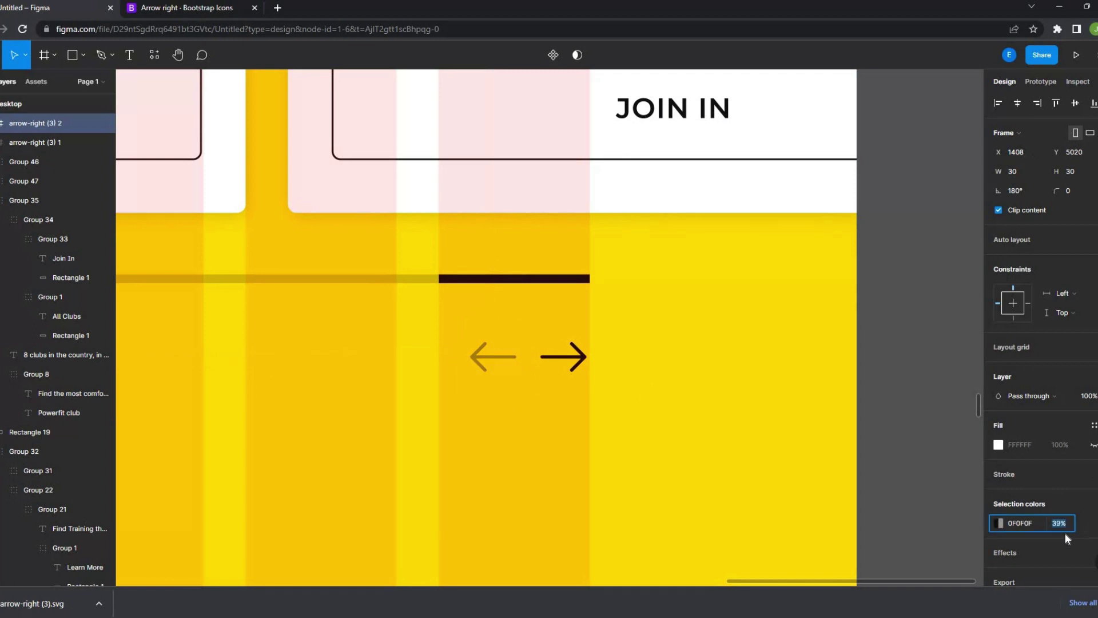
click(936, 446)
key(ctrl+shift+4)
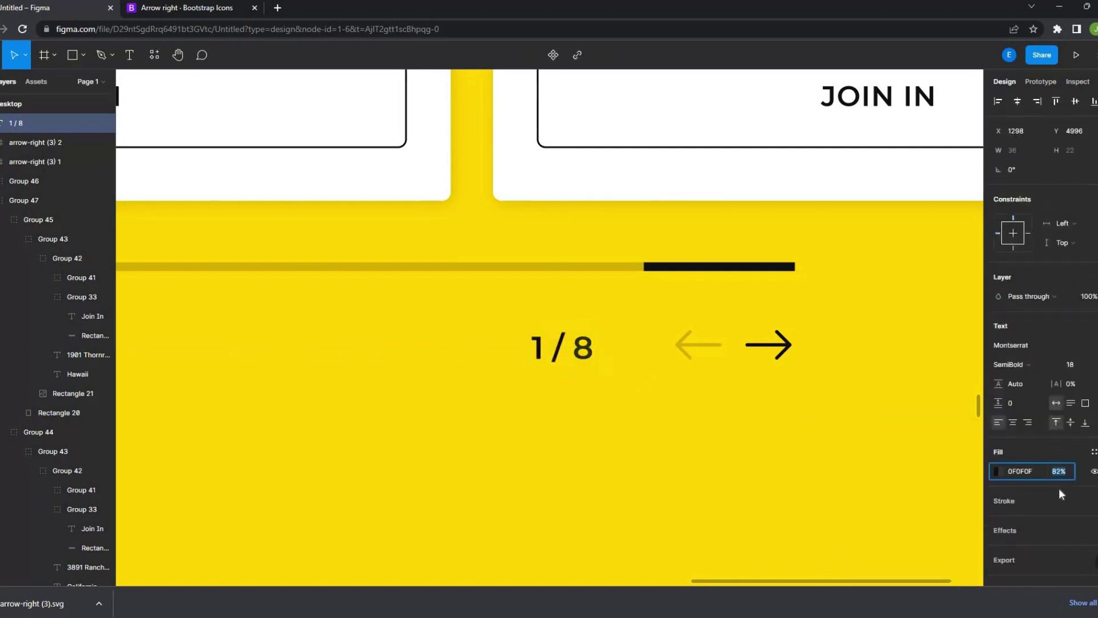
text(40)
key(Return)
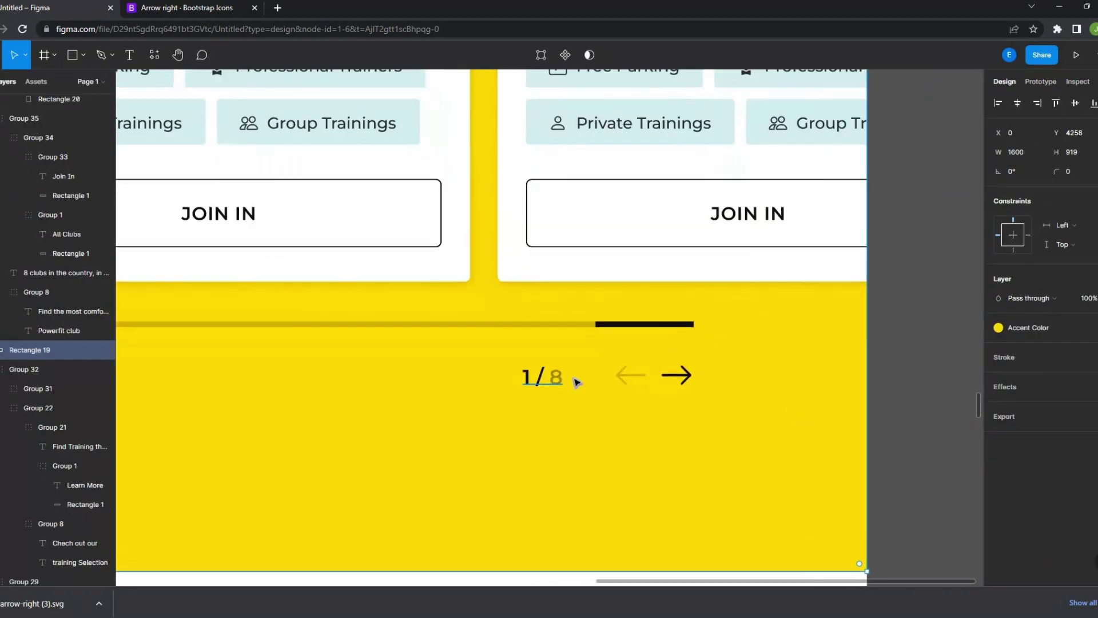
Select the 1/8 counter and slider controls within the club section group
click(559, 377)
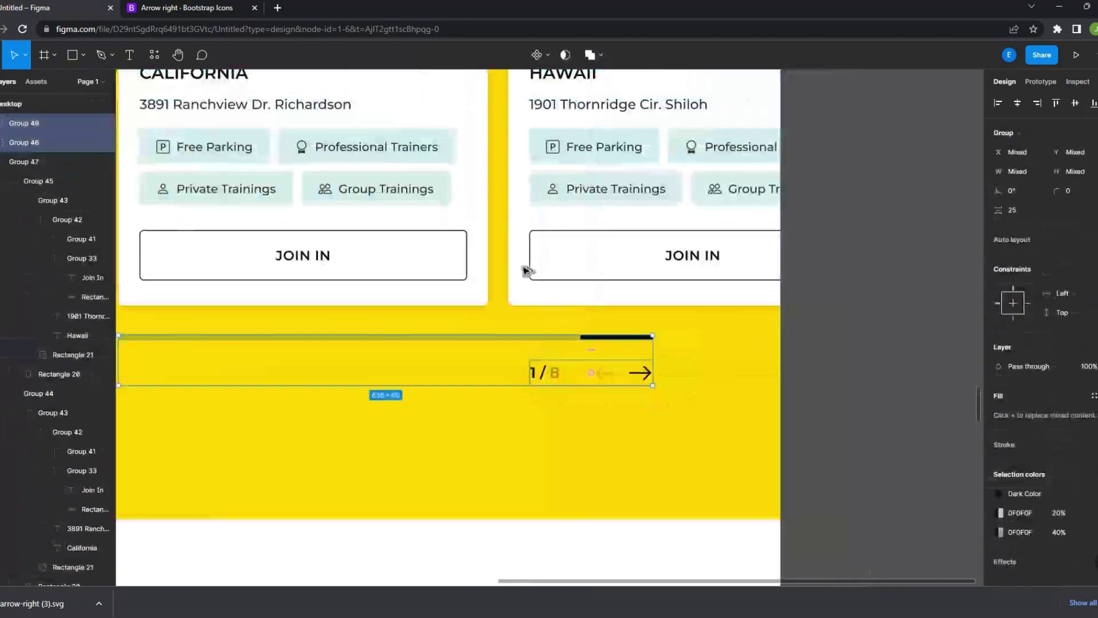
key(shift+Return)
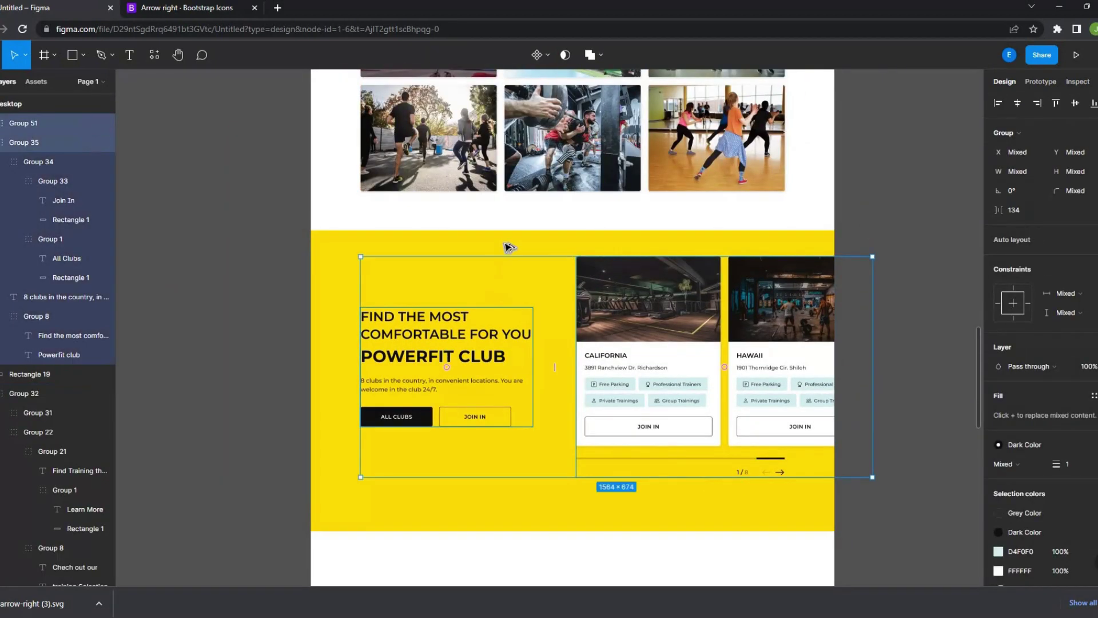
click(509, 247)
scroll(495, 437, up, 3)
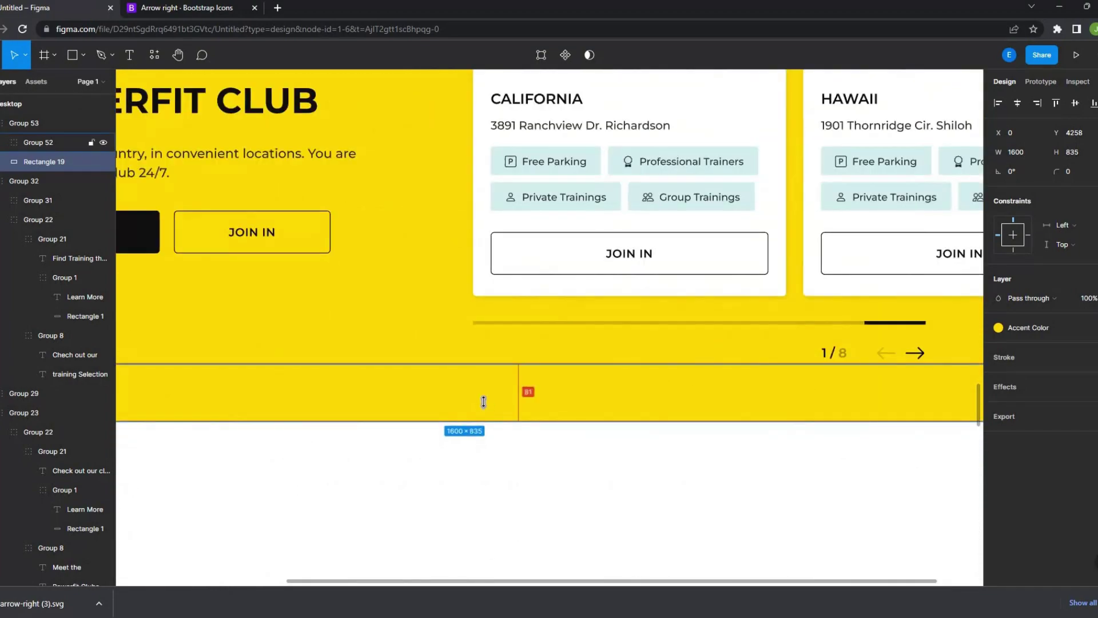
scroll(669, 360, down, 5)
key(shift+Tab)
key(Escape)
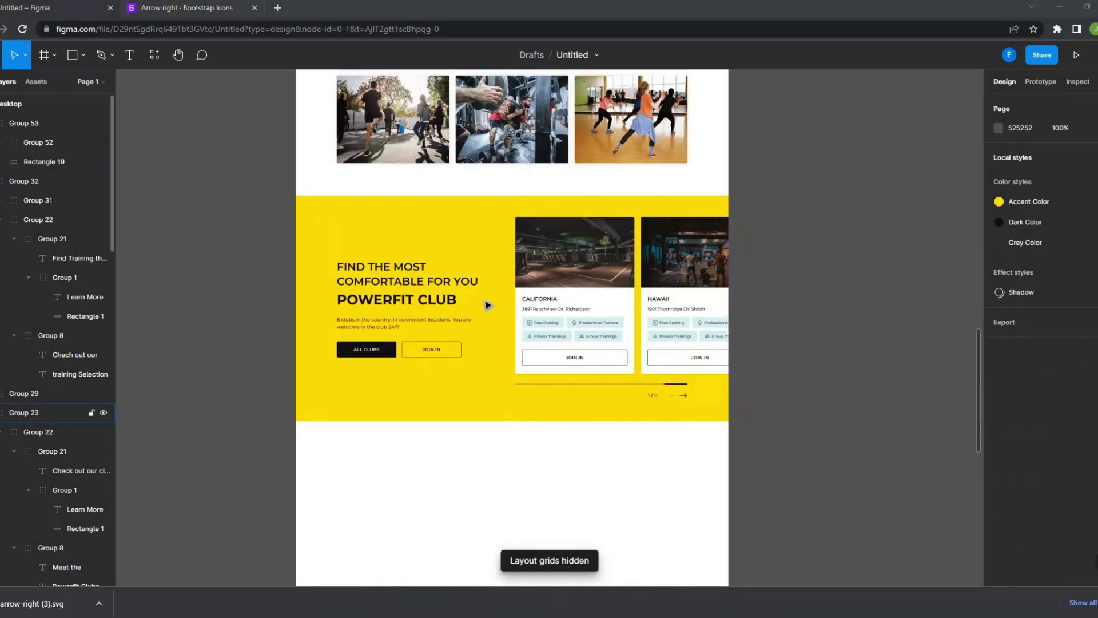
scroll(735, 262, down, 3)
Draw the footer background and set the paragraph text fill to ACACAC
key(r)
drag(404, 372, 522, 486)
scroll(592, 318, up, 5)
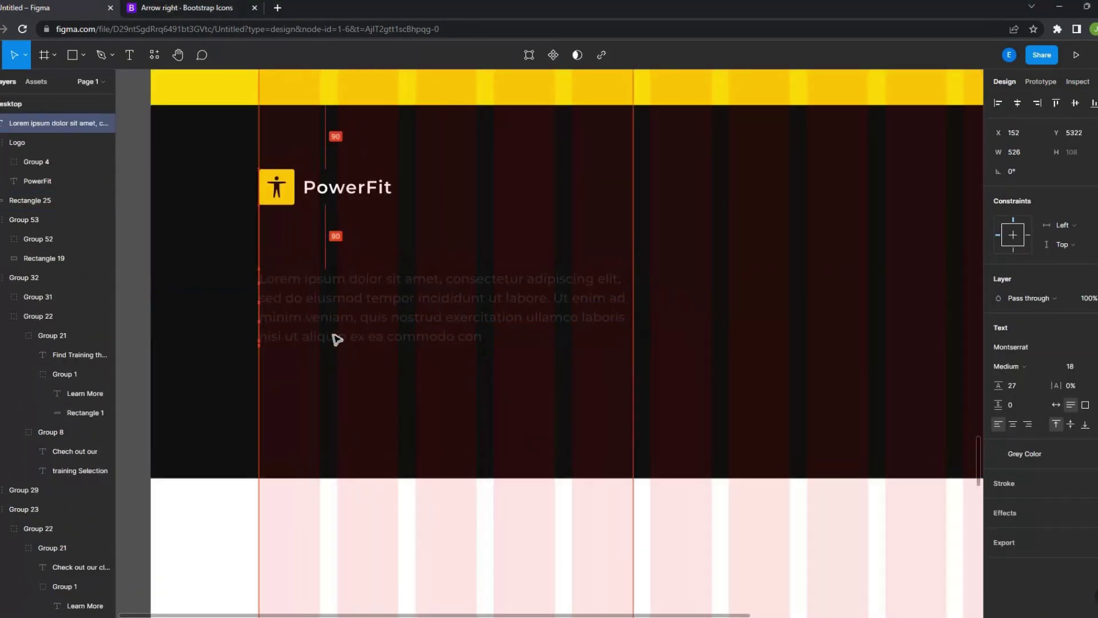
drag(260, 296, 548, 352)
drag(402, 353, 526, 349)
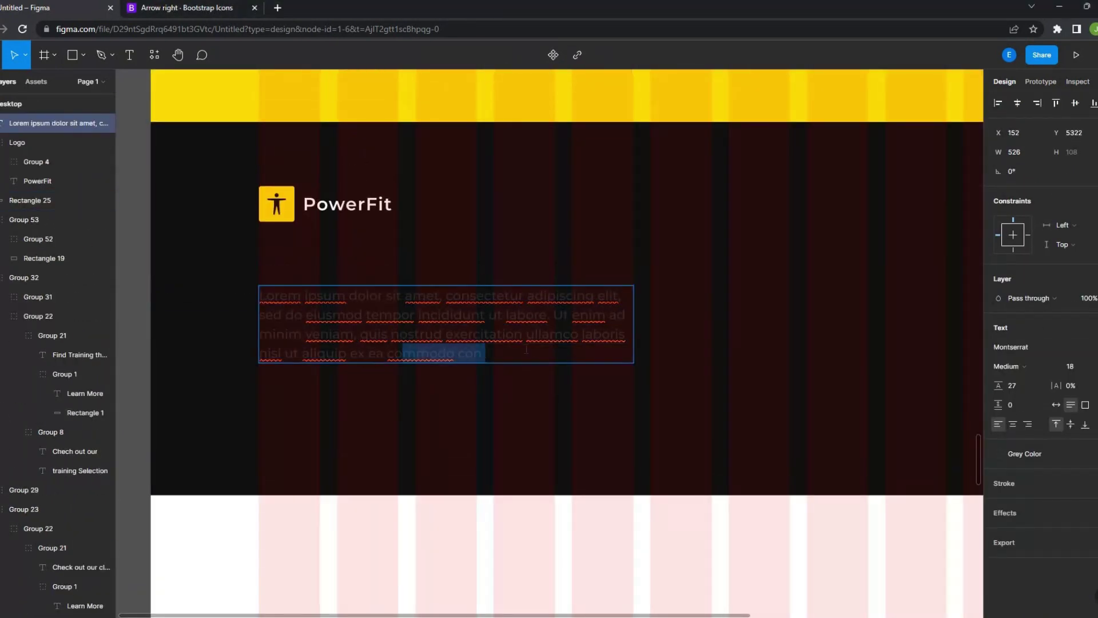
click(995, 472)
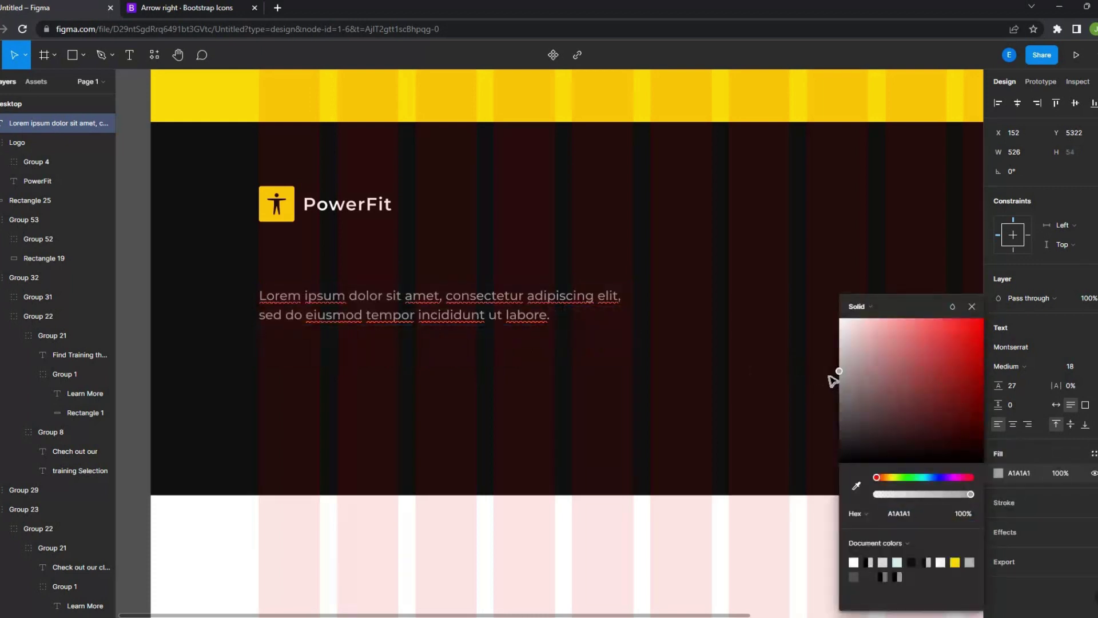
drag(831, 377, 831, 372)
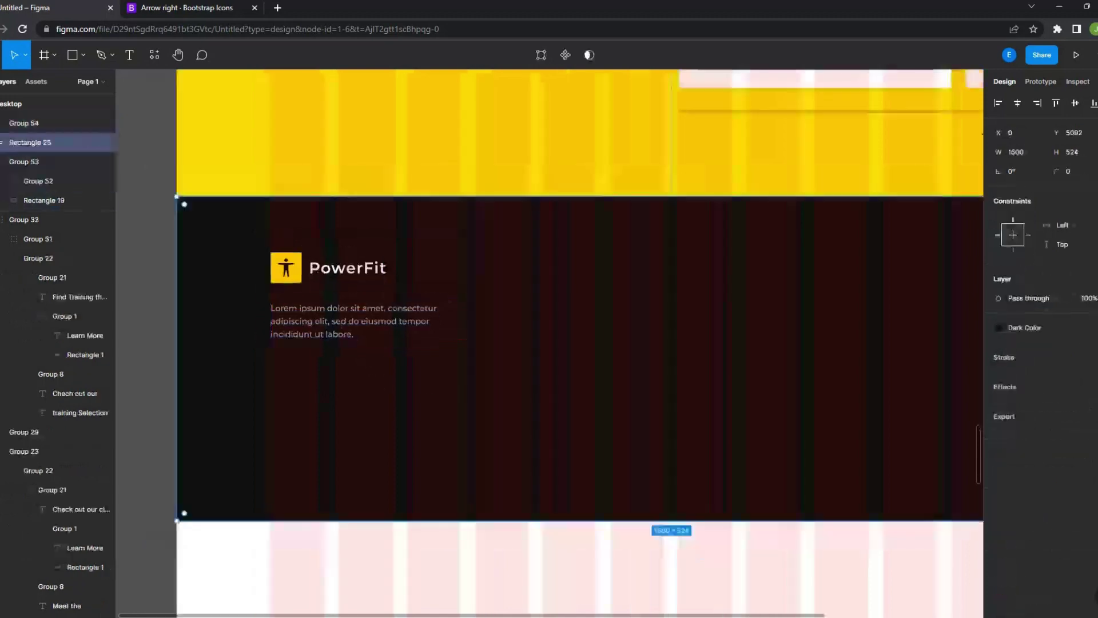
Build the Trainings column with a grey size-18 heading and 16px link text
scroll(454, 326, up, 5)
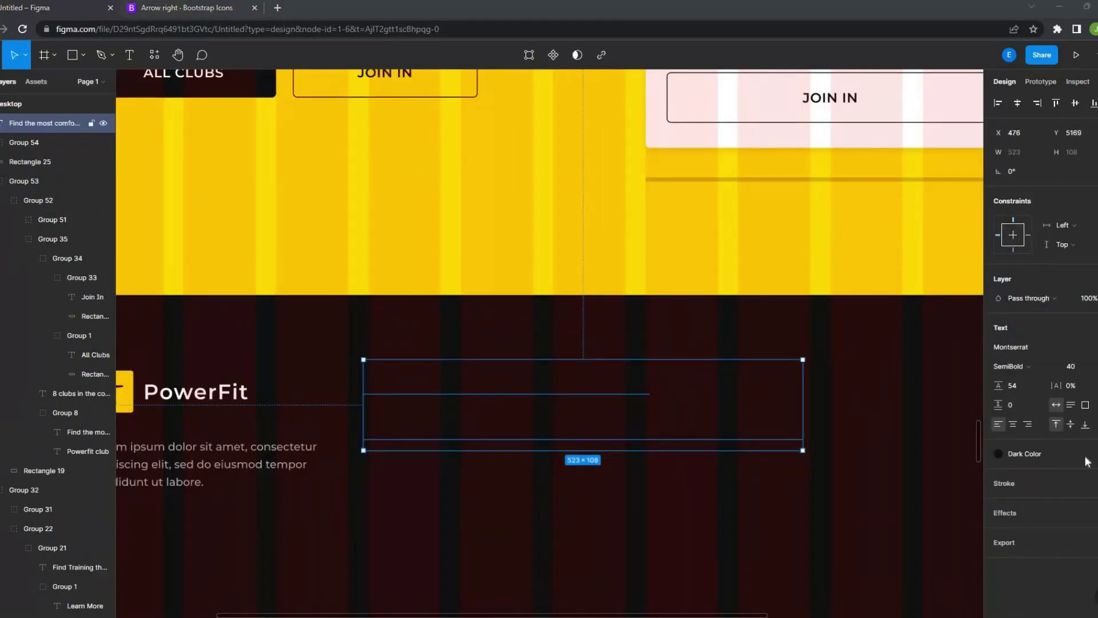
key(ctrl+alt+v)
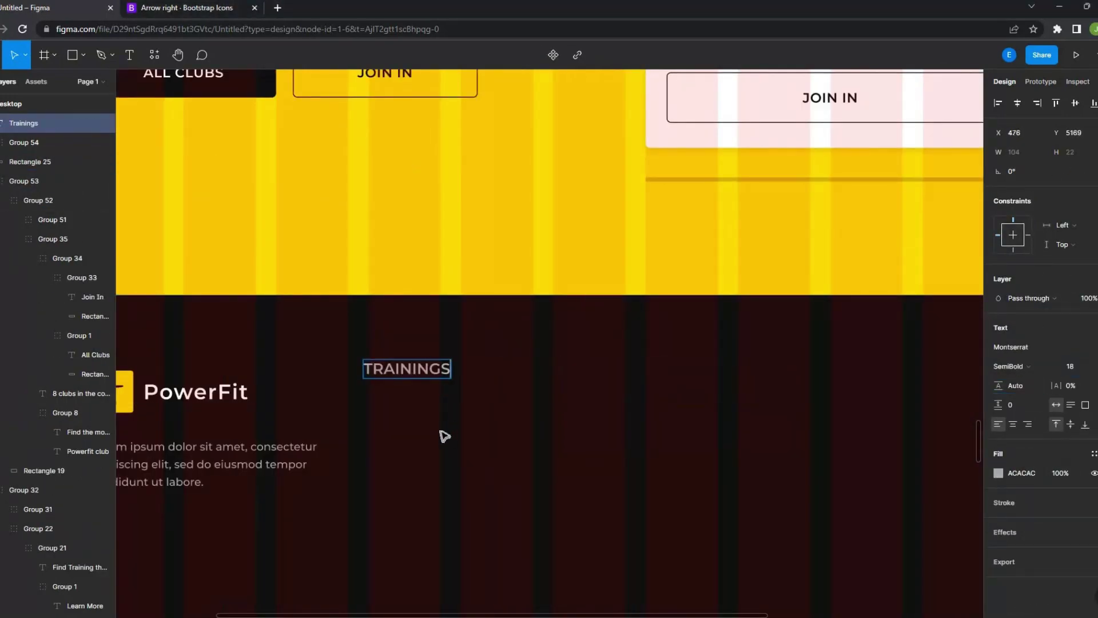
scroll(444, 436, down, 1)
scroll(387, 355, up, 1)
drag(288, 387, 567, 387)
scroll(572, 418, up, 2)
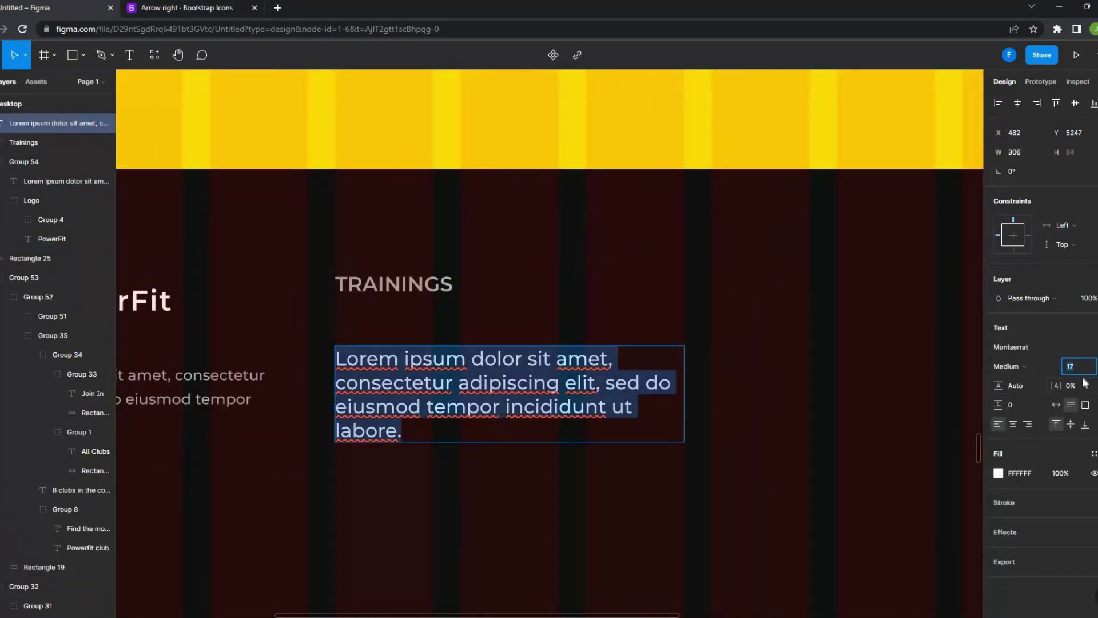
key(Down)
text(Free)
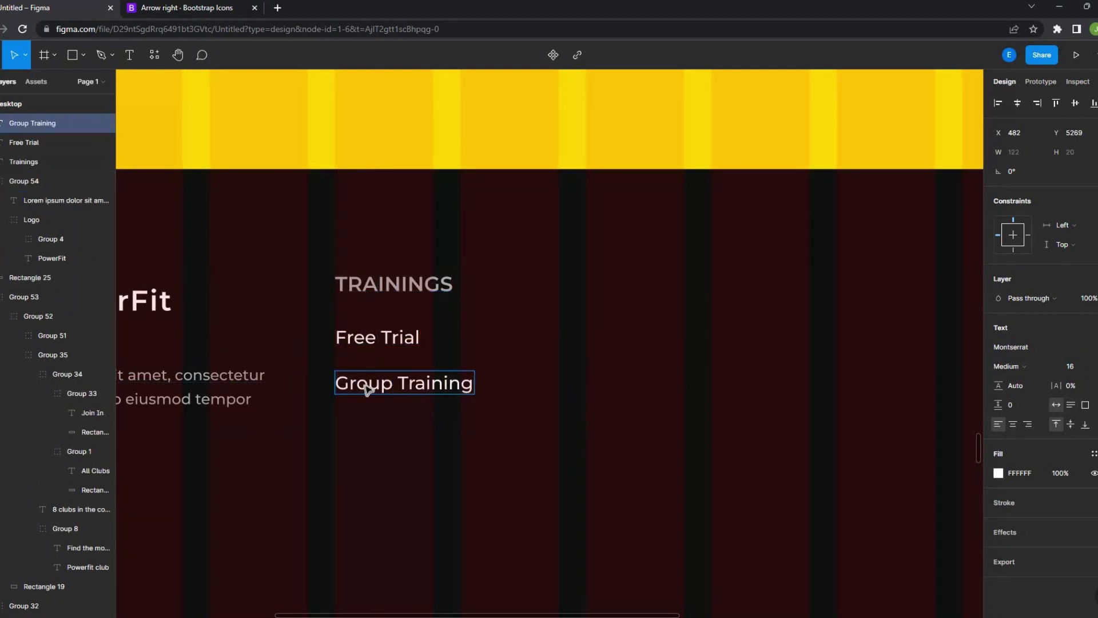
Duplicate the column into a More Information column and edit its first link
key(Escape)
drag(400, 343, 449, 314)
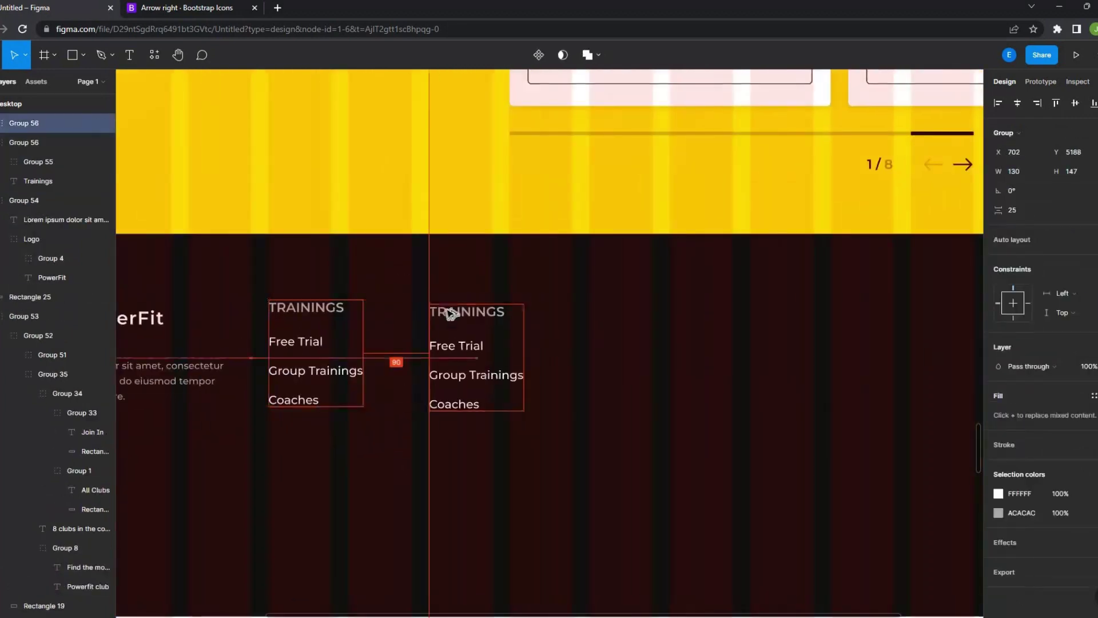
double_click(341, 336)
text(Mor)
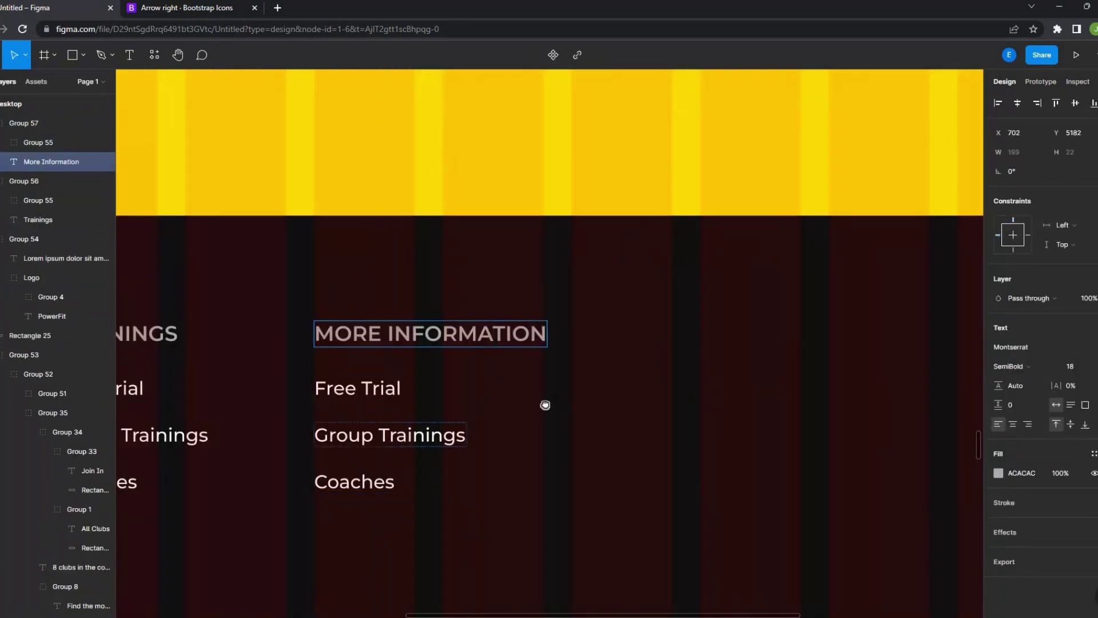
drag(545, 404, 503, 400)
double_click(309, 384)
text(Occupancy of clubs)
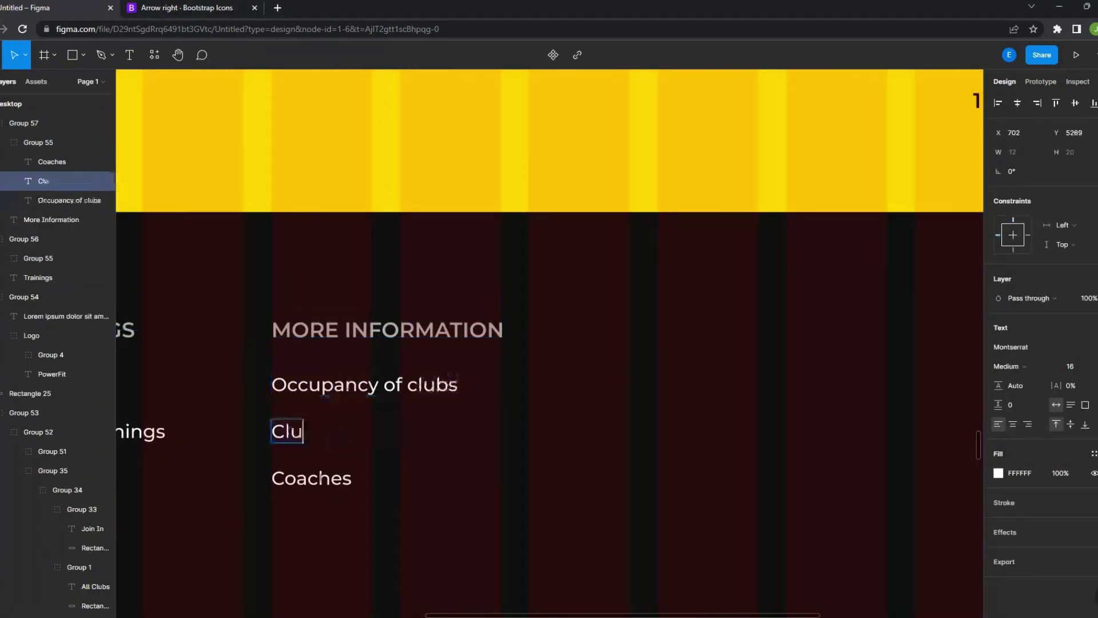
Copy the column again as About Us, including a Regulations link
scroll(412, 468, down, 3)
drag(366, 392, 519, 392)
double_click(520, 394)
text(About)
scroll(520, 395, up, 3)
text(Career)
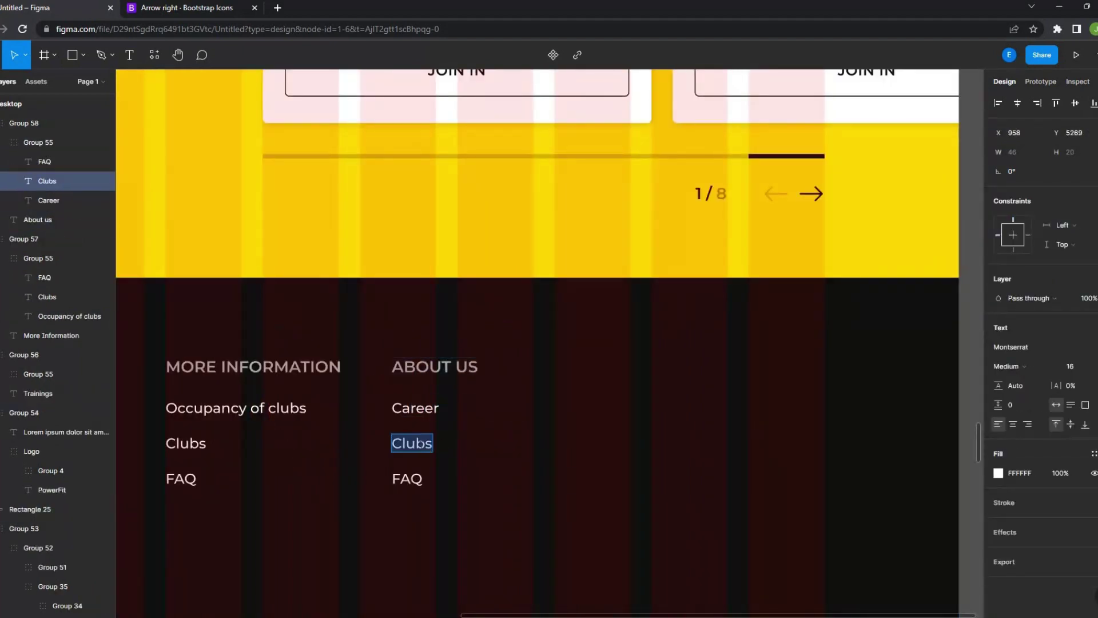
text(Regulations)
scroll(309, 400, down, 2)
Copy the About Us column as Contacts, with an e-mail address as its first line
drag(308, 402, 434, 400)
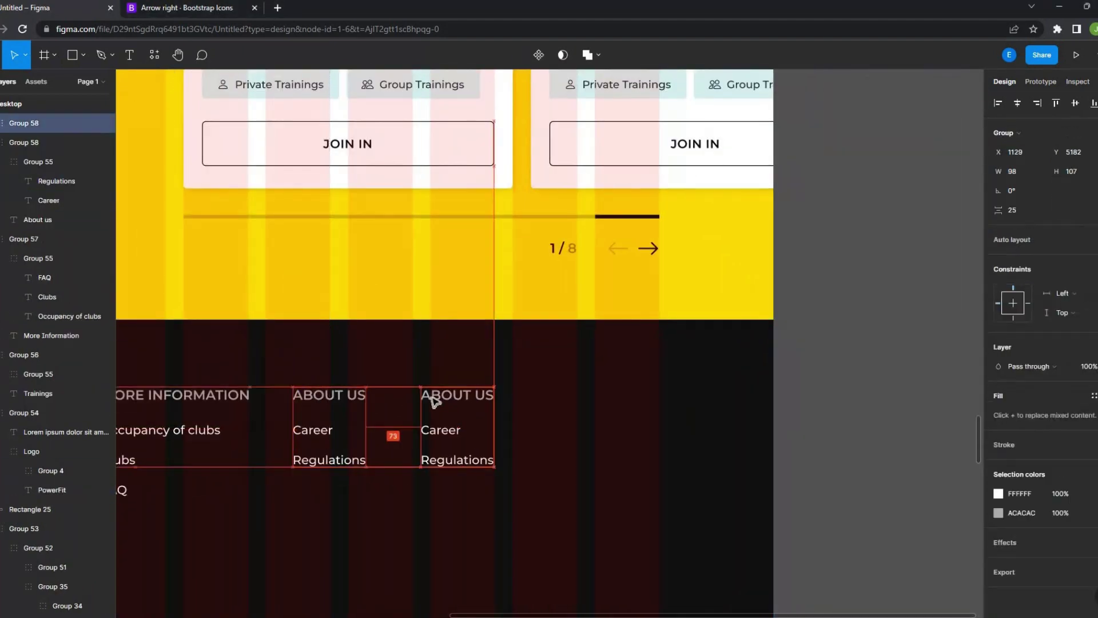
double_click(457, 395)
text(Contacts)
scroll(439, 456, up, 2)
double_click(406, 411)
text(info)
key(Escape)
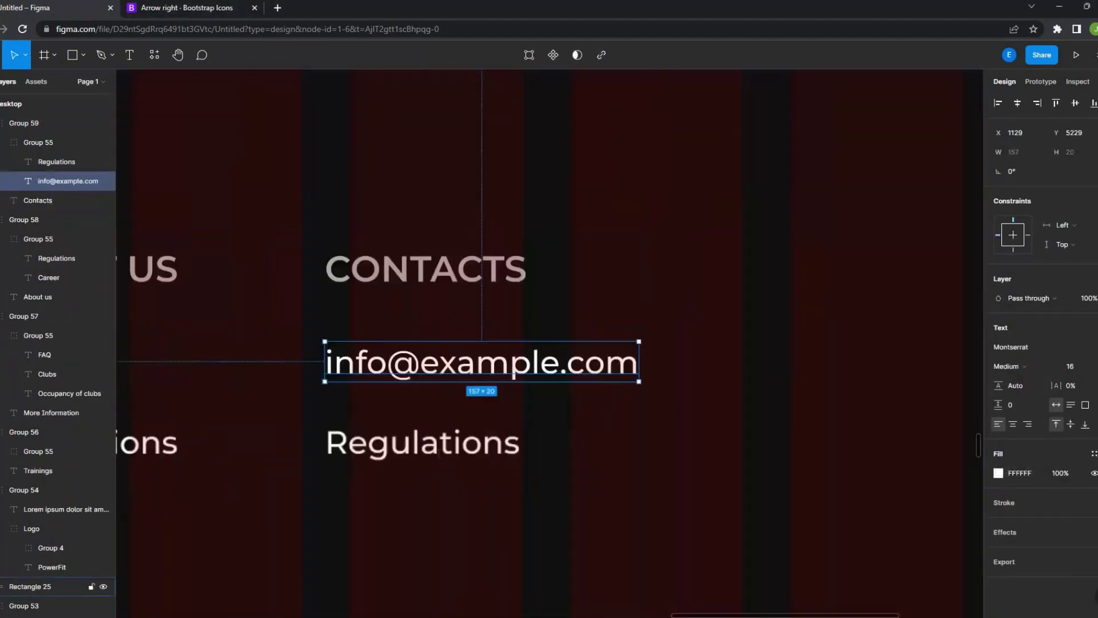
Insert a sample US phone number into the second Contacts line via Content Reel
right_click(434, 462)
click(595, 521)
click(850, 354)
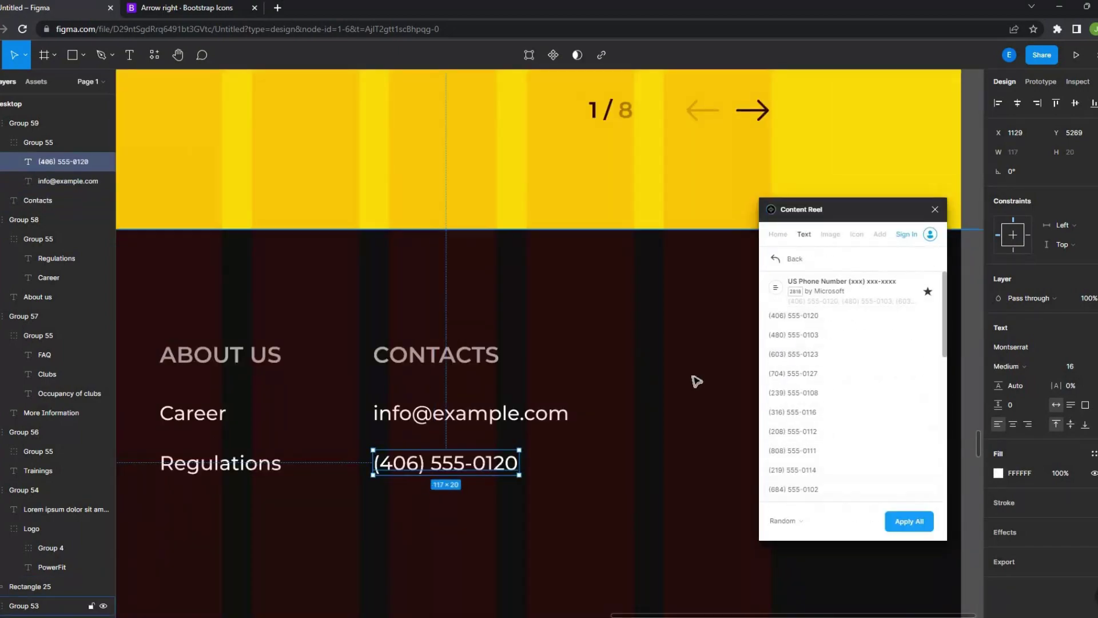
click(934, 210)
click(177, 7)
click(735, 288)
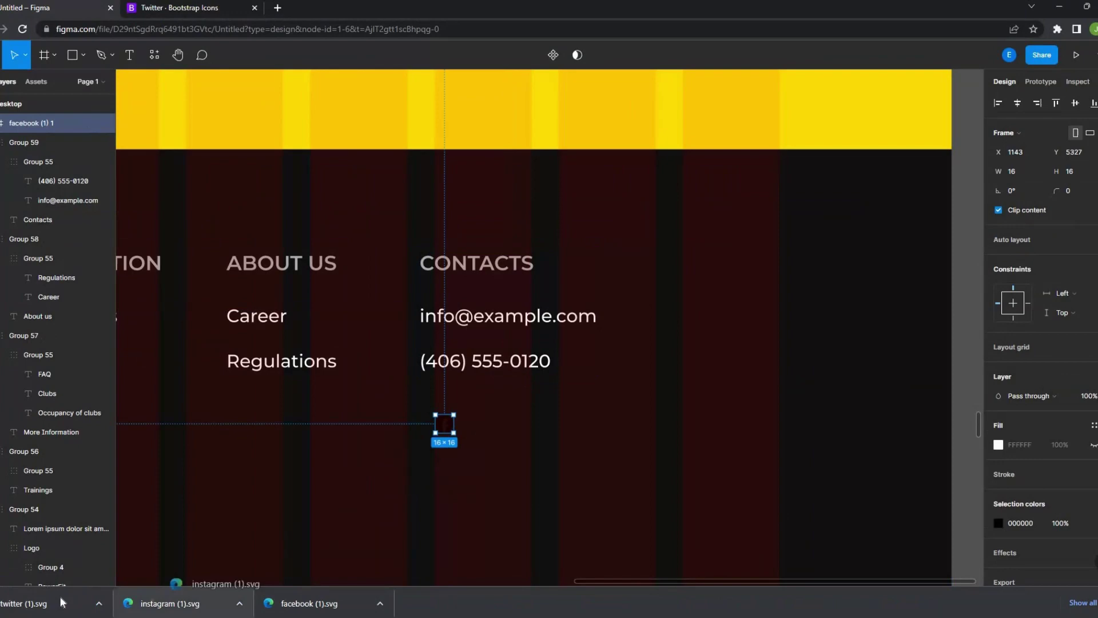
Drag the downloaded Instagram and Twitter SVGs beside the Facebook icon
drag(63, 601, 535, 433)
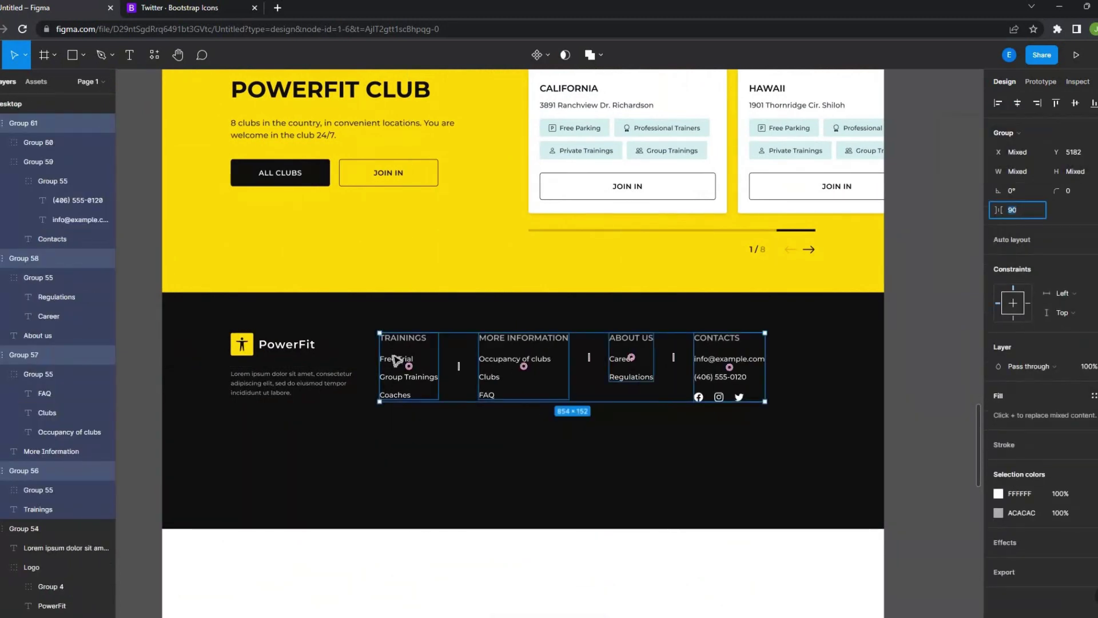
Group the four footer link columns, then group them with the PowerFit logo block
key(ctrl+g)
key(ctrl+shift+4)
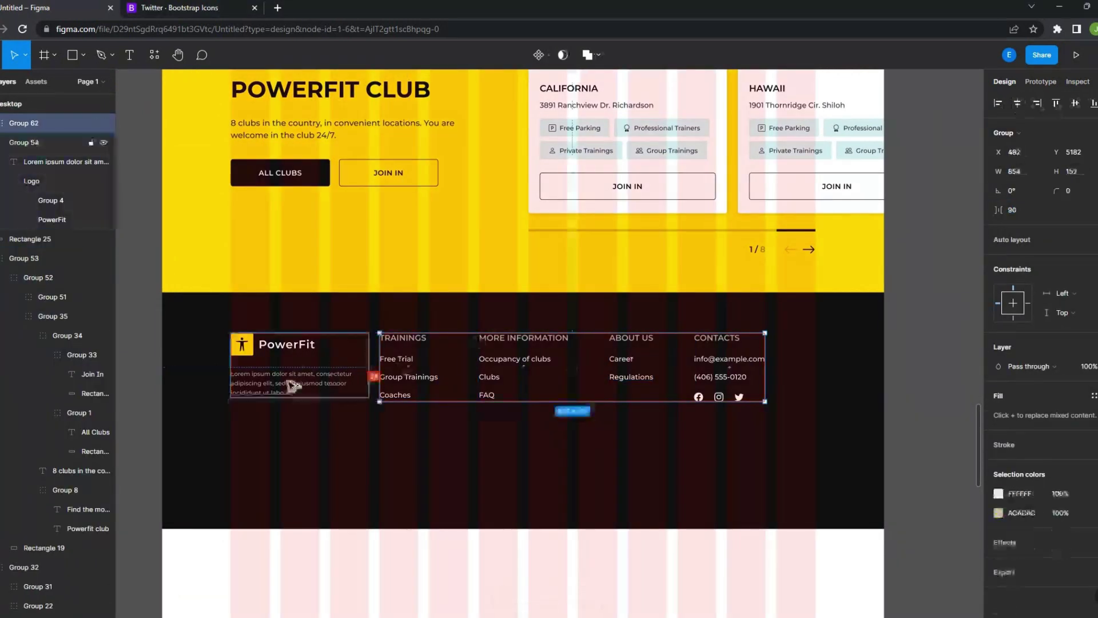
shift+click(293, 384)
key(ctrl+g)
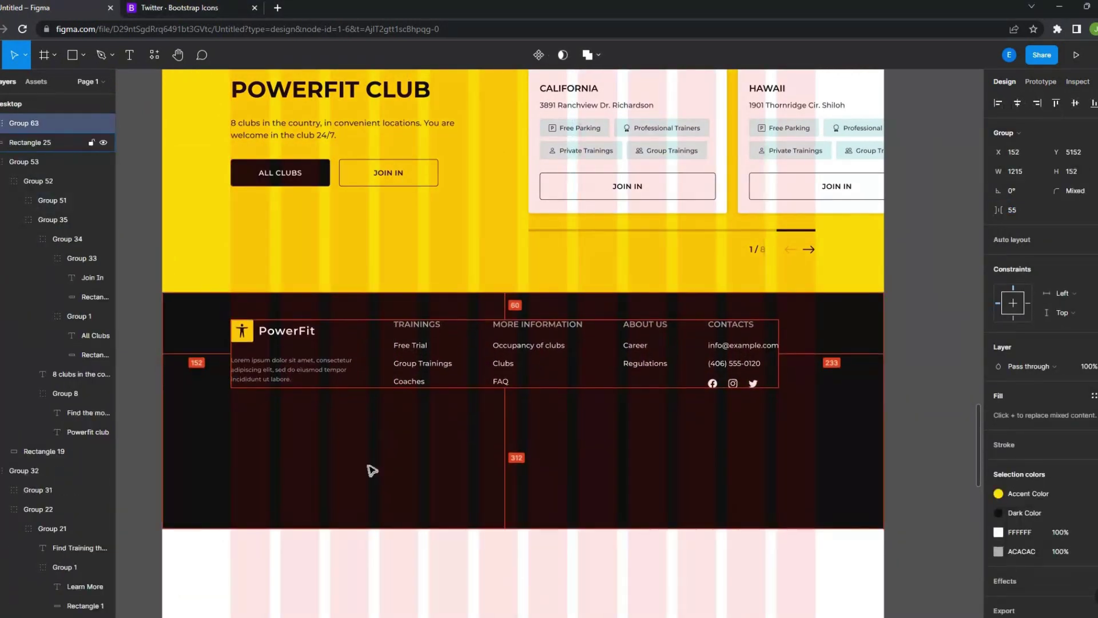
Draw a thin full-width divider rectangle under the footer columns
scroll(371, 470, down, 1)
key(ctrl+shift+4)
key(r)
drag(248, 421, 756, 437)
key(ctrl+shift+4)
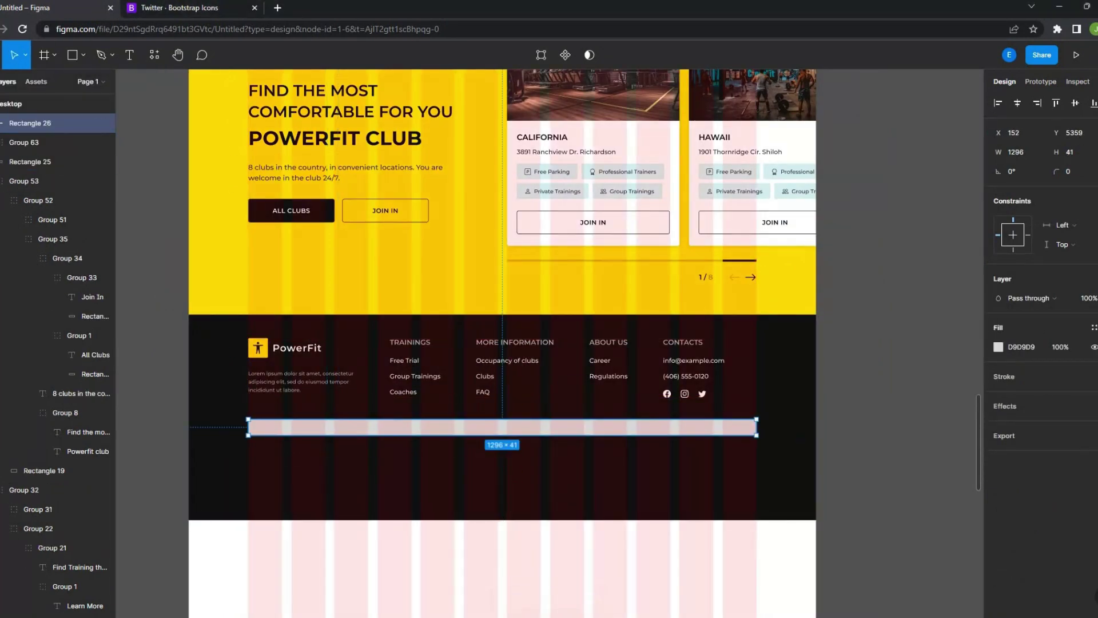
scroll(492, 389, up, 3)
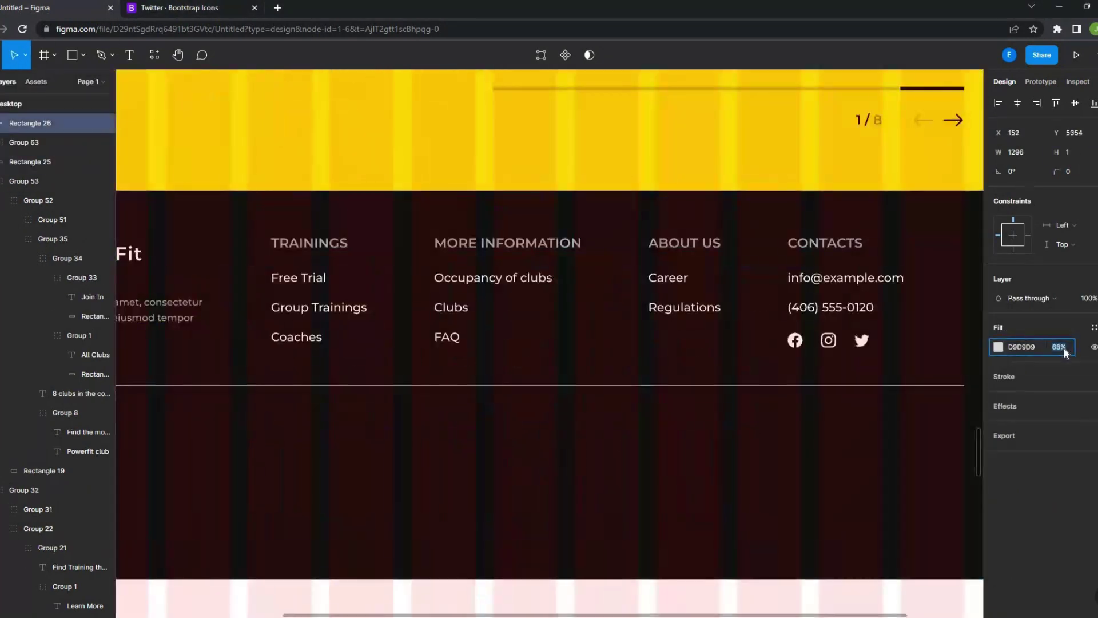
key(ctrl+shift+4)
click(432, 422)
scroll(391, 484, down, 2)
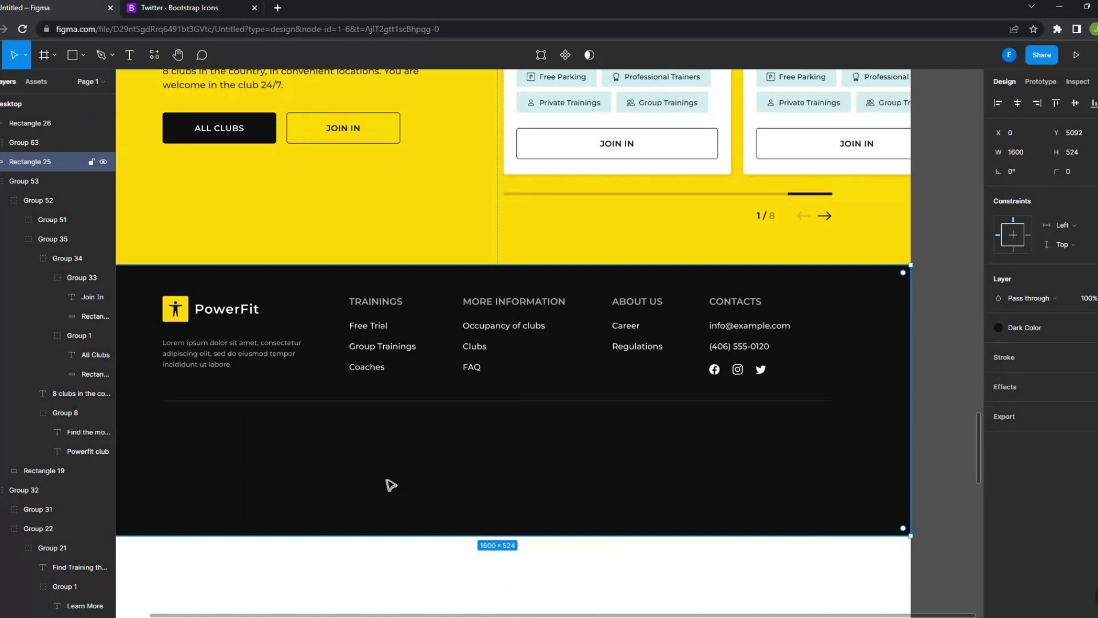
Add a centred '© All Rights Reserved | 2023' line below the divider
drag(231, 353, 487, 443)
click(1013, 385)
text(All Rights Reserved | 2023)
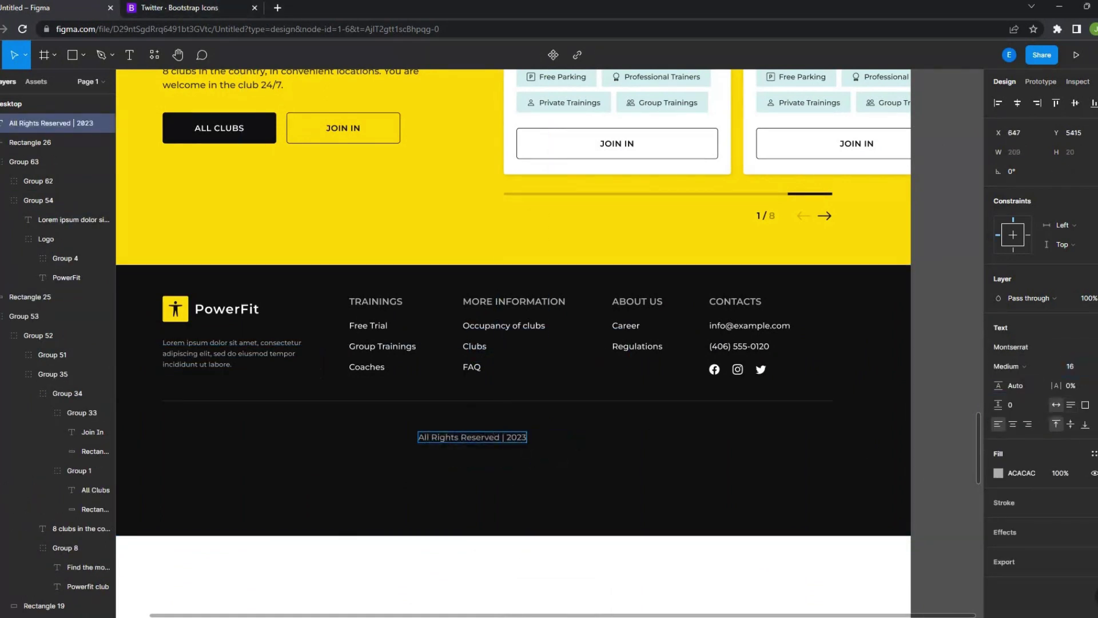
text(©)
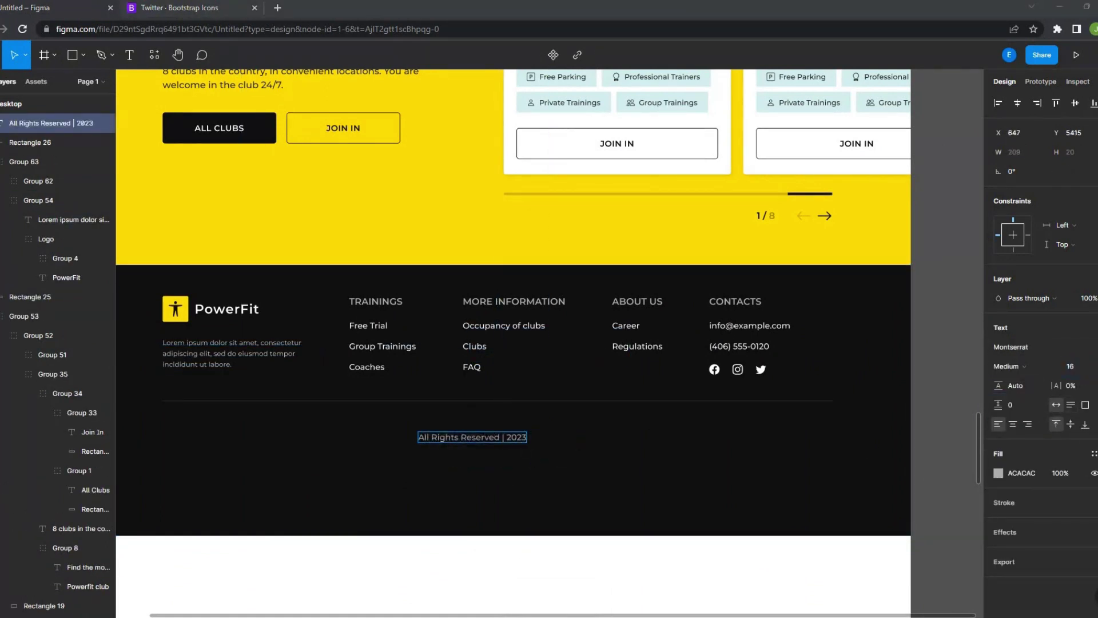
scroll(405, 487, up, 2)
drag(475, 444, 496, 432)
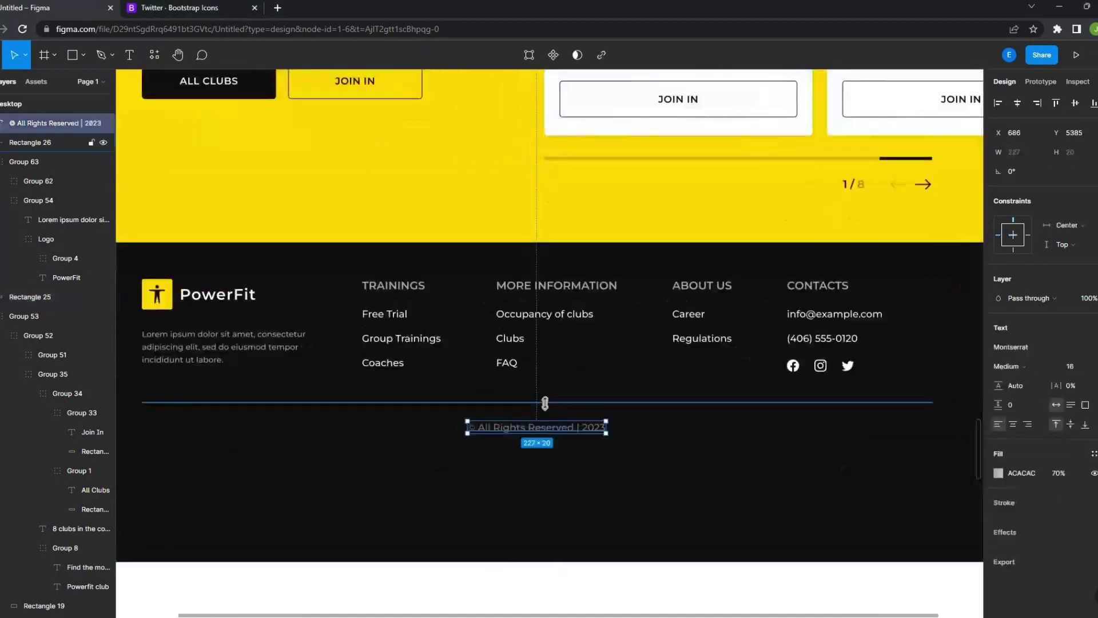
click(519, 364)
scroll(500, 436, up, 5)
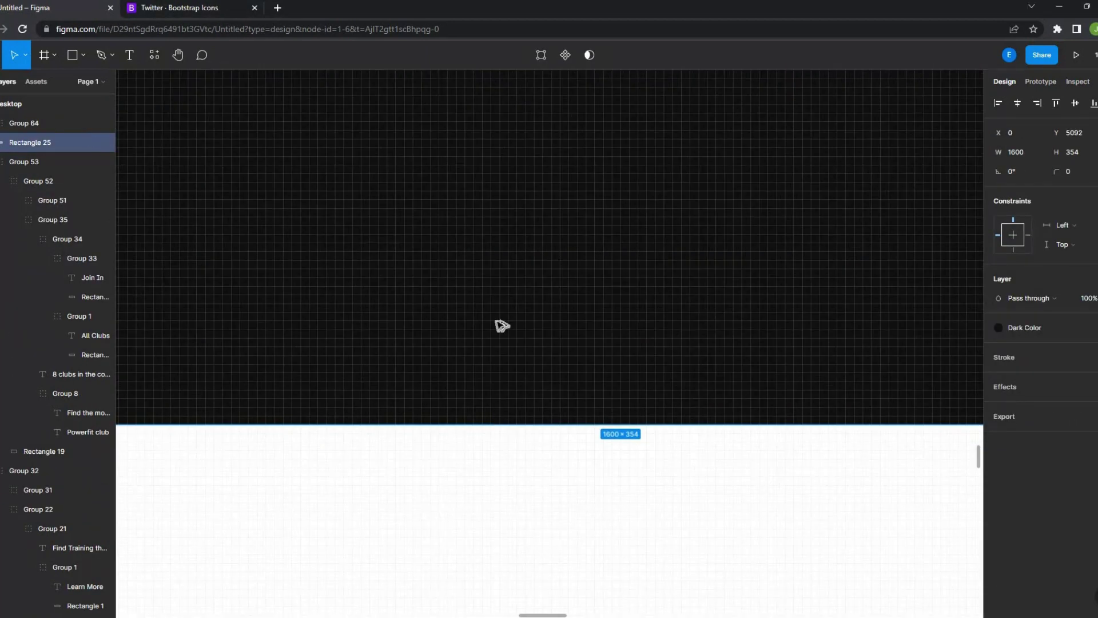
Close the Bootstrap Icons tab, clear the selection and review the full PowerFit page from hero to footer
scroll(500, 324, down, 10)
click(255, 7)
click(414, 460)
scroll(689, 474, up, 5)
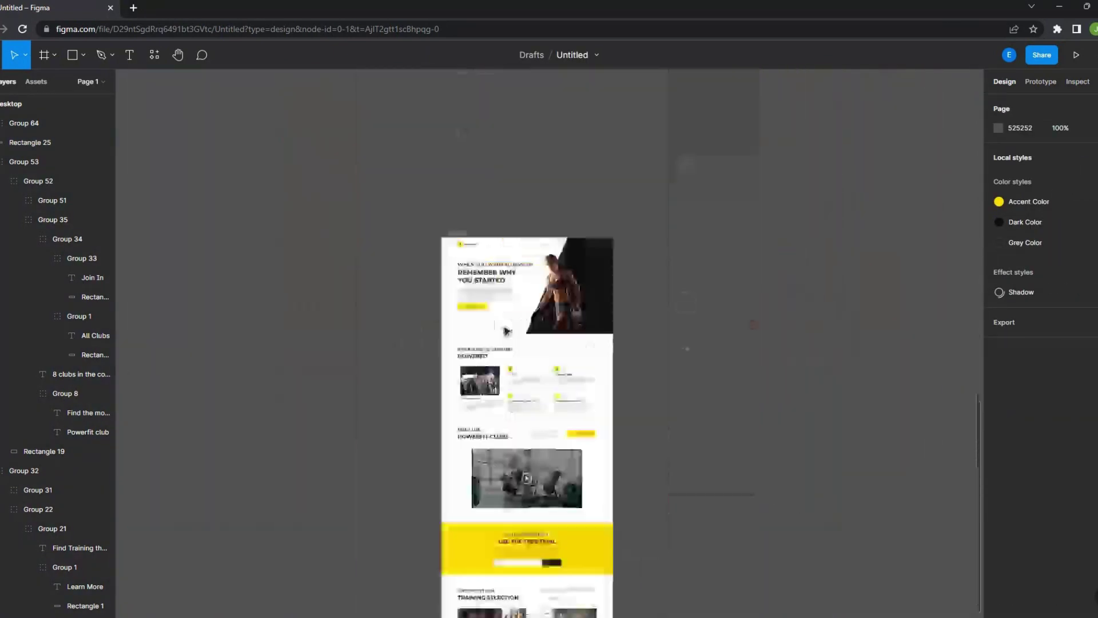